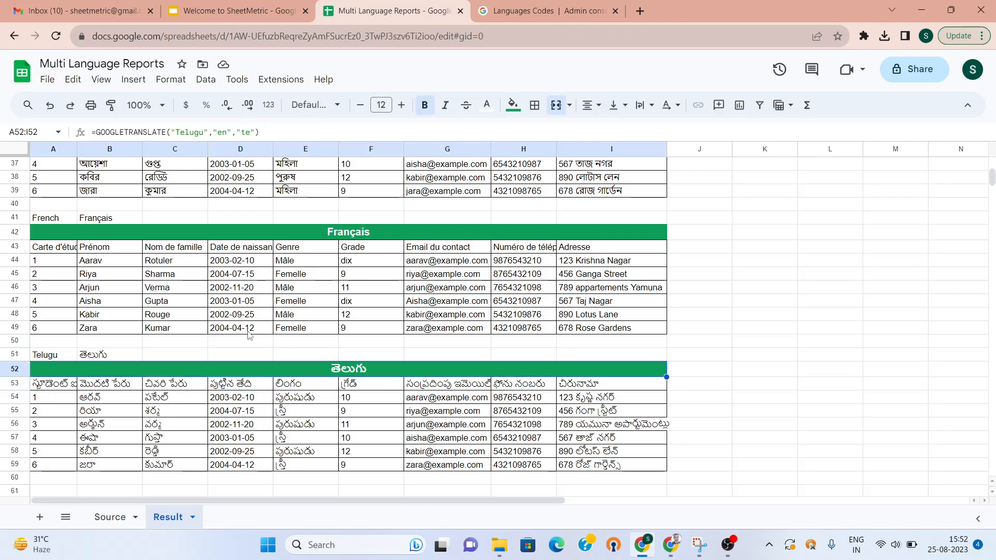
Move up past the Telugu, French, Bengali, Gujarati and Hindi tables, then switch to the Source sheet
key(Up)
key(Up)
key(Up)
key(Up)
key(Up)
key(Up)
key(Up)
key(Up)
key(Up)
key(Up)
key(Up)
key(Up)
key(Up)
key(Up)
key(Up)
key(Up)
key(Up)
key(Up)
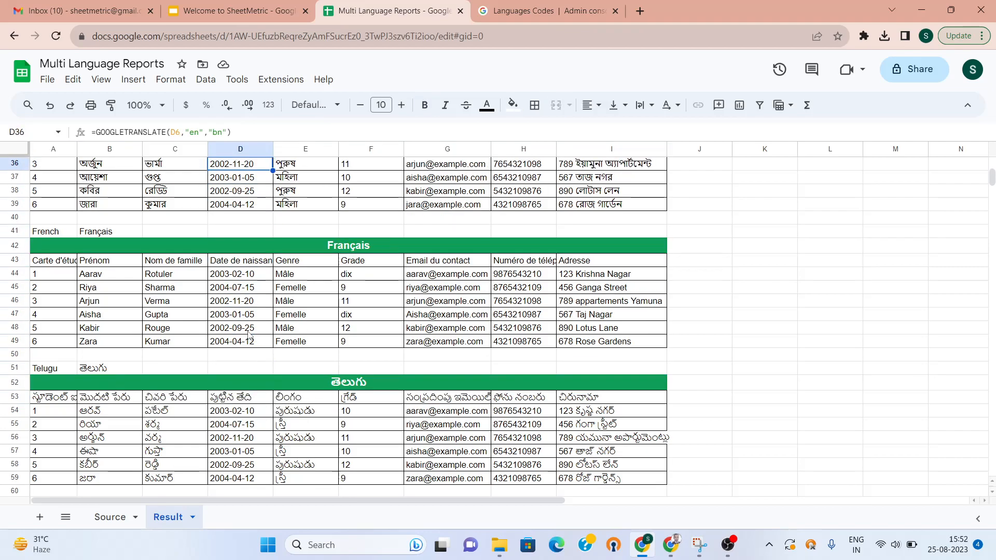
key(Up)
key(Up)
key(Up)
key(Up)
key(Up)
key(Up)
key(Up)
key(Up)
key(Up)
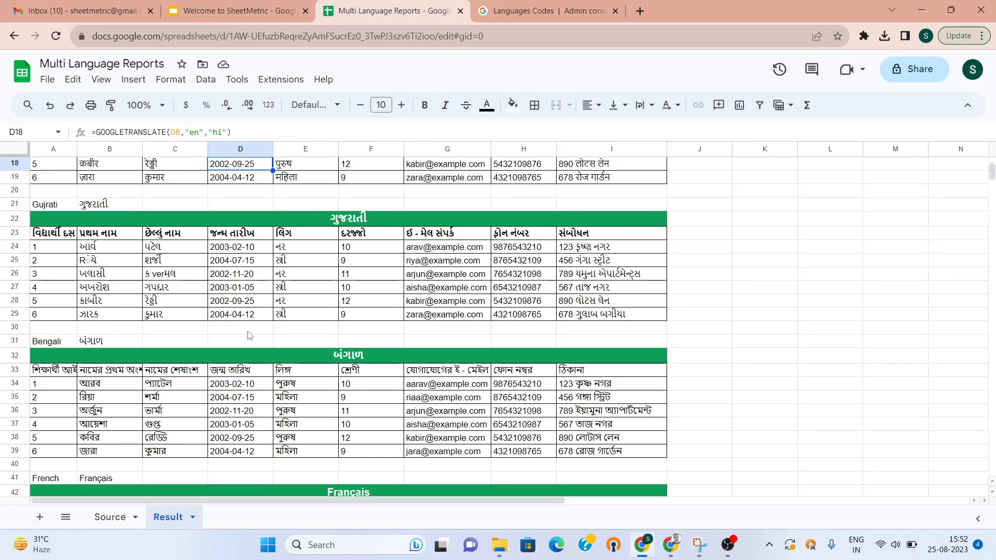
key(Up)
key(Up)
key(Up)
key(Up)
key(Up)
key(Up)
key(Up)
key(Up)
key(Up)
key(Up)
key(Up)
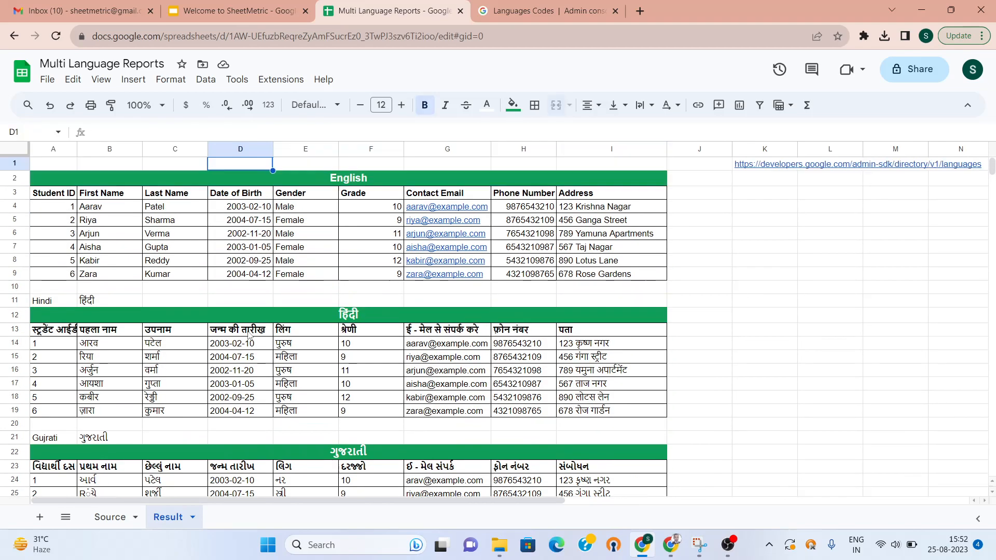
click(110, 517)
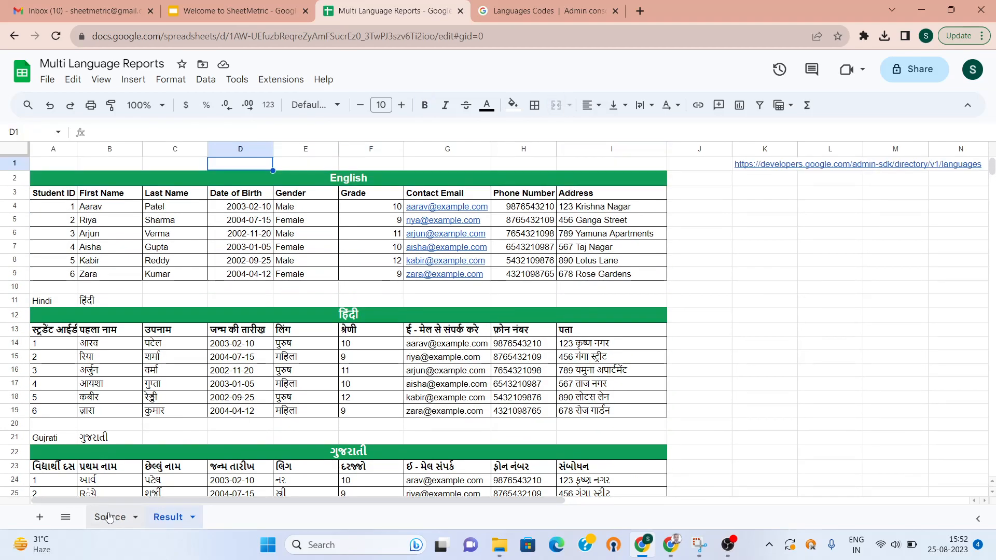
Zoom the Source sheet to 125%, then 150%, and select empty cell B11
click(145, 105)
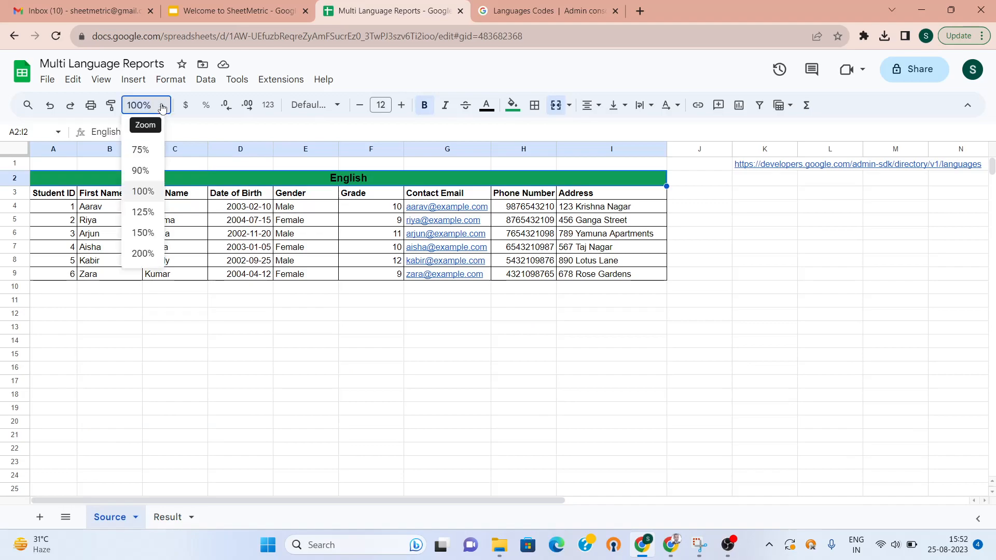
click(150, 211)
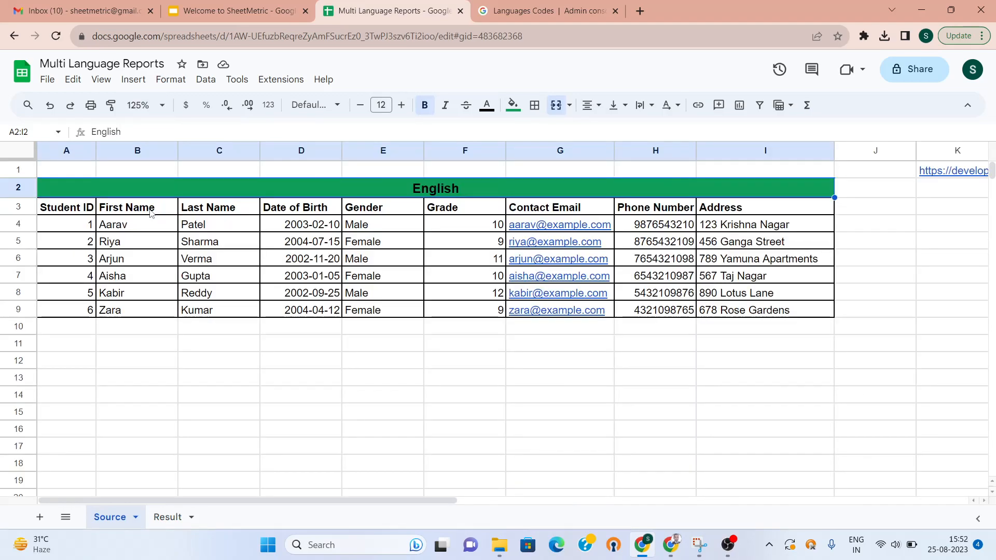
click(162, 106)
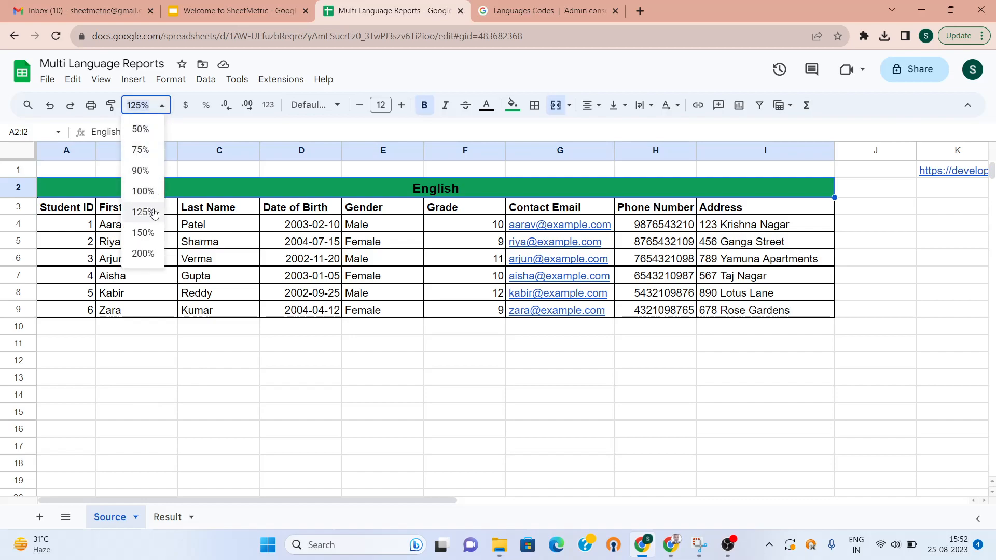
click(147, 235)
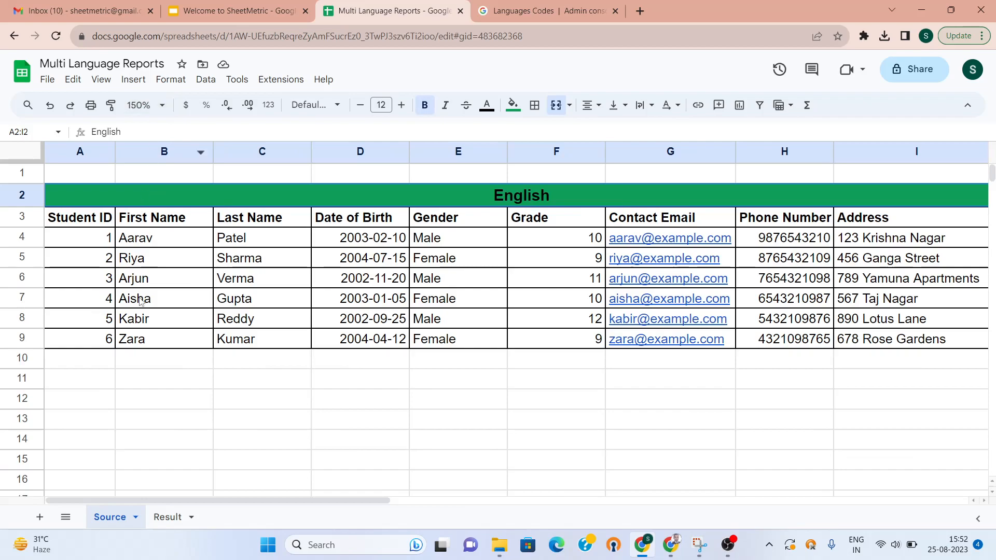
click(158, 391)
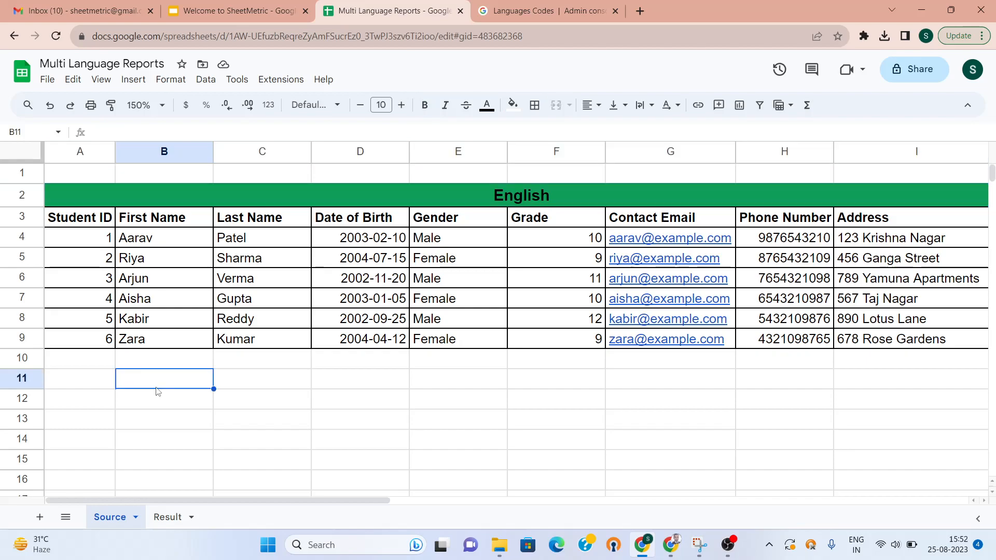
Enter =GOOGLETRANSLATE("Ram","en","hi") in cell B11
text(=Google)
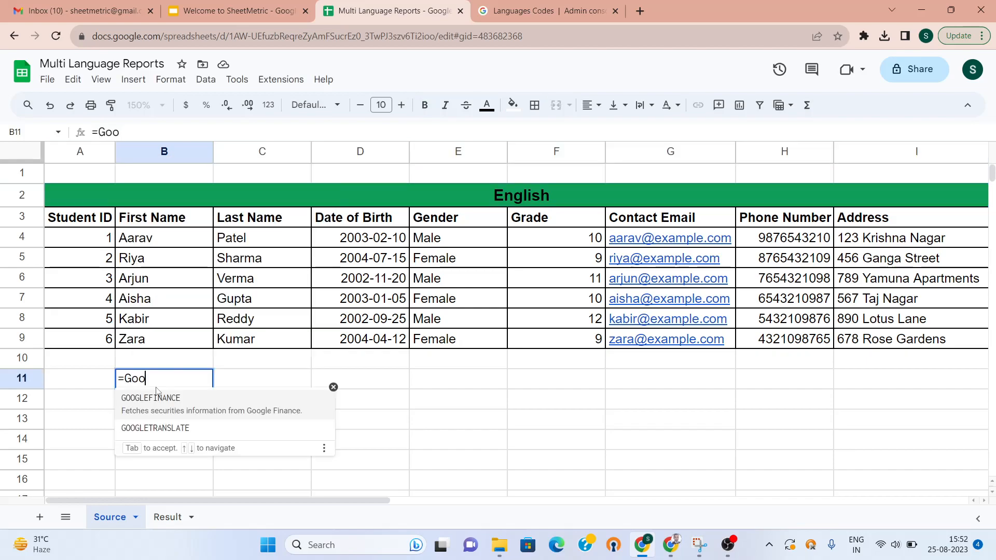
click(177, 430)
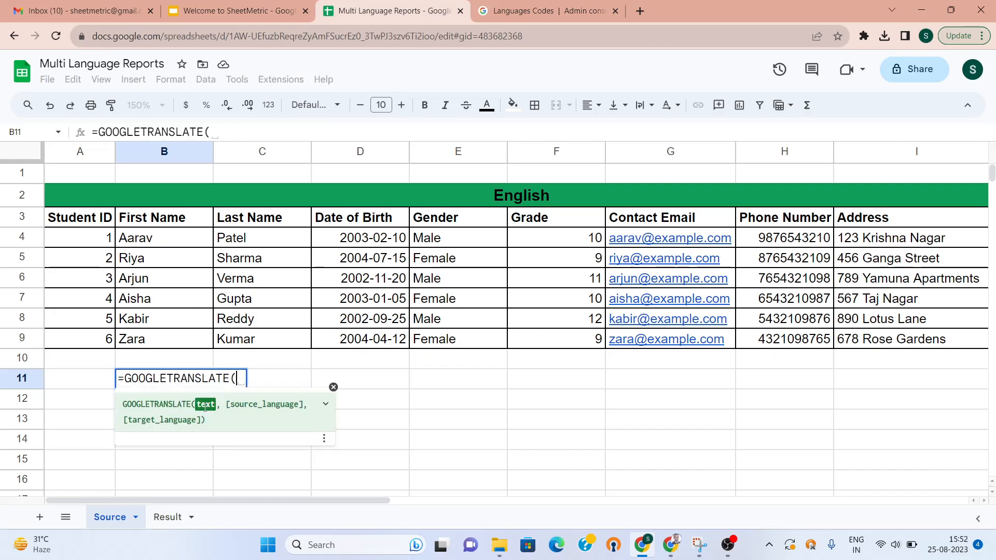
text(")
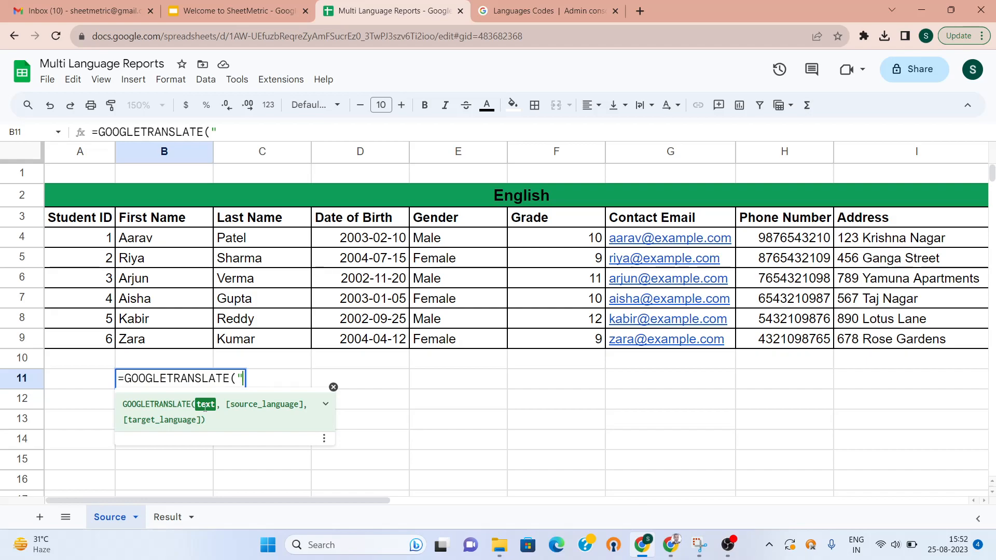
text(Ram",)
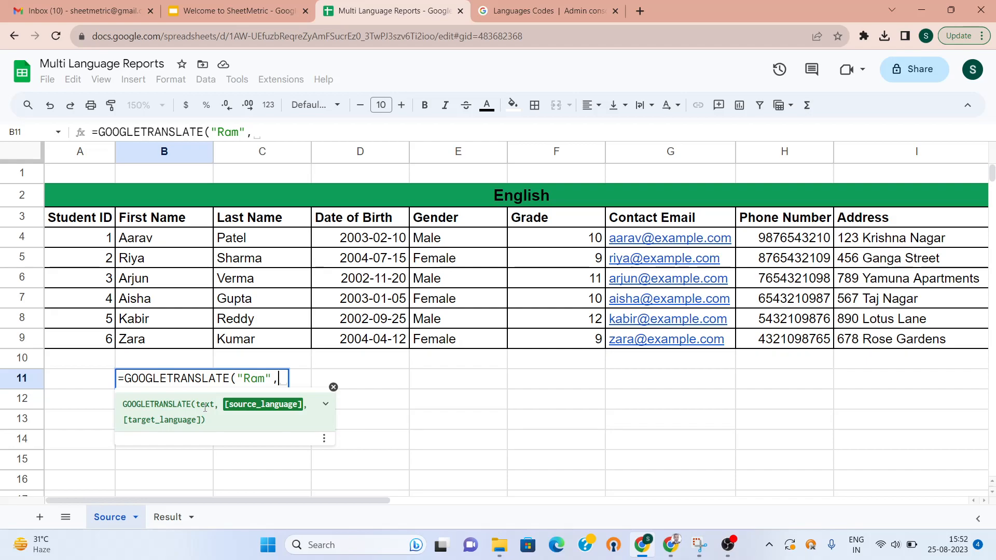
text("en")
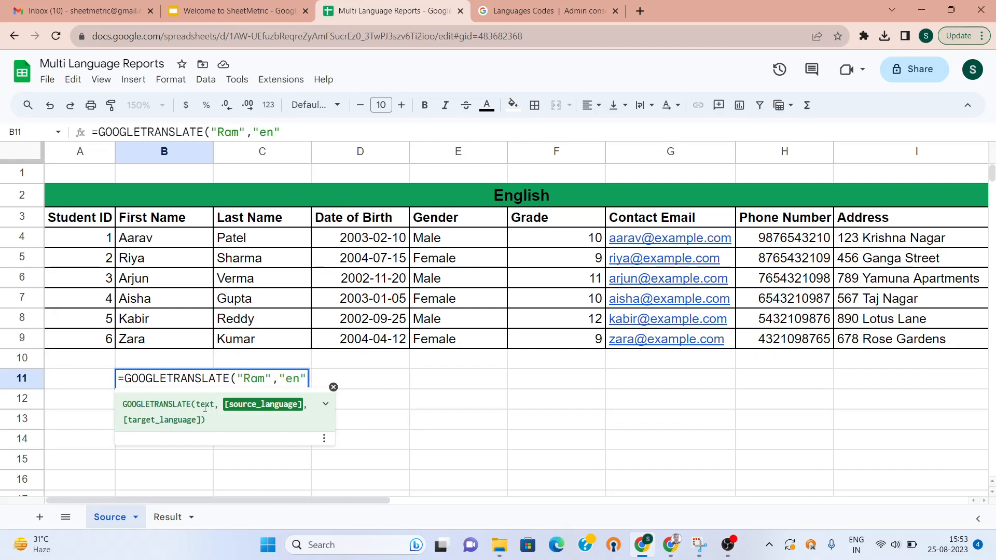
text(,"hi")
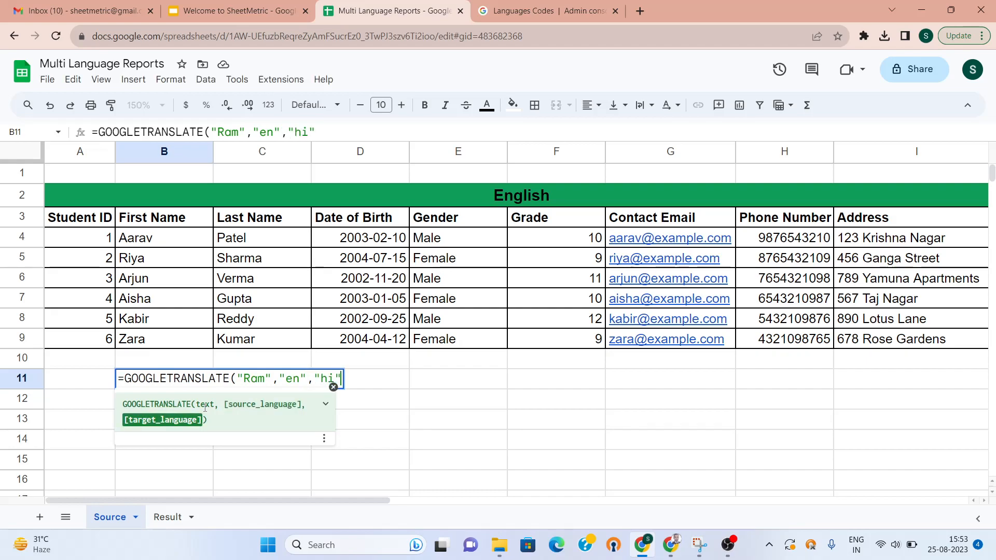
text())
key(Return)
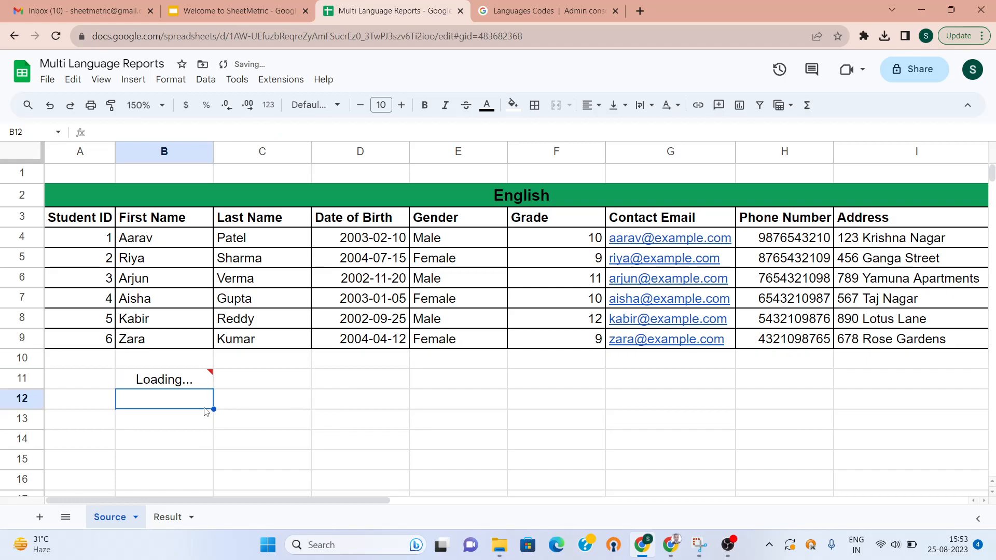
Change Ram to Shyam in the B11 formula and check the Hindi result श्याम
key(Up)
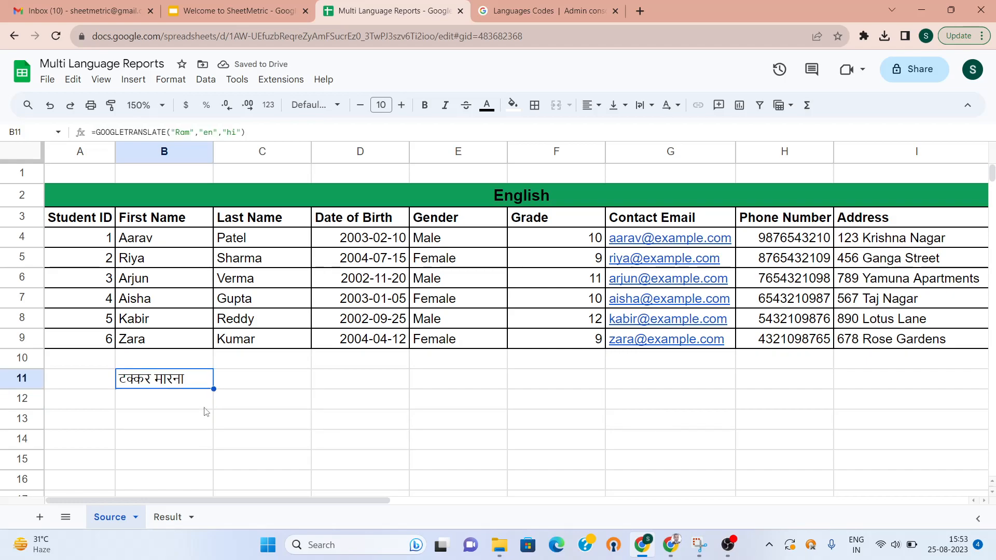
double_click(190, 131)
key(BackSpace)
text(Shyam)
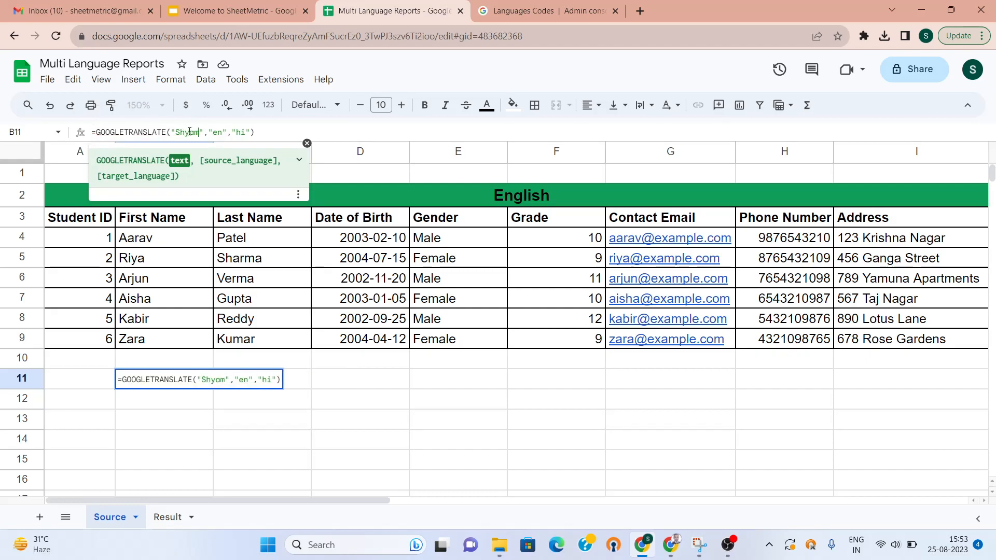
key(Return)
key(Up)
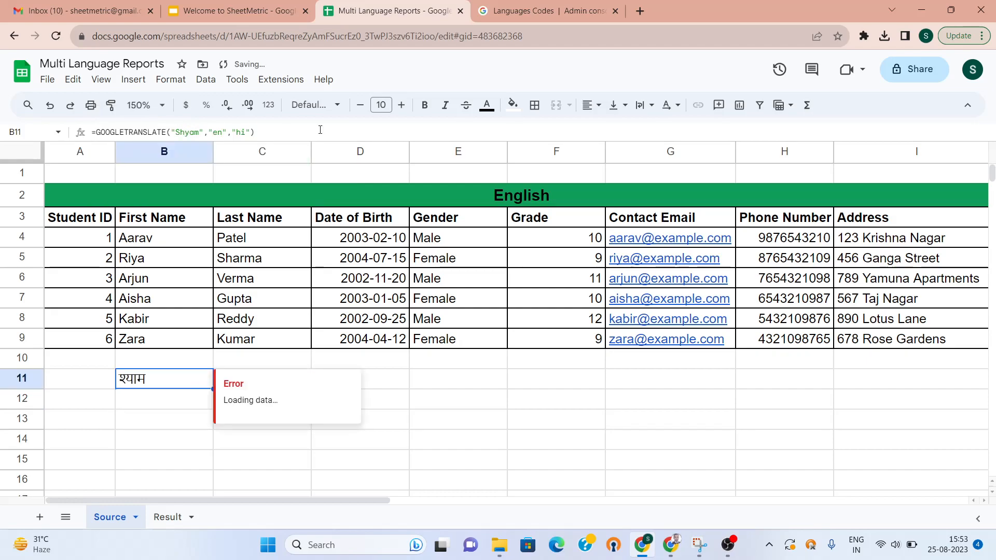
click(158, 400)
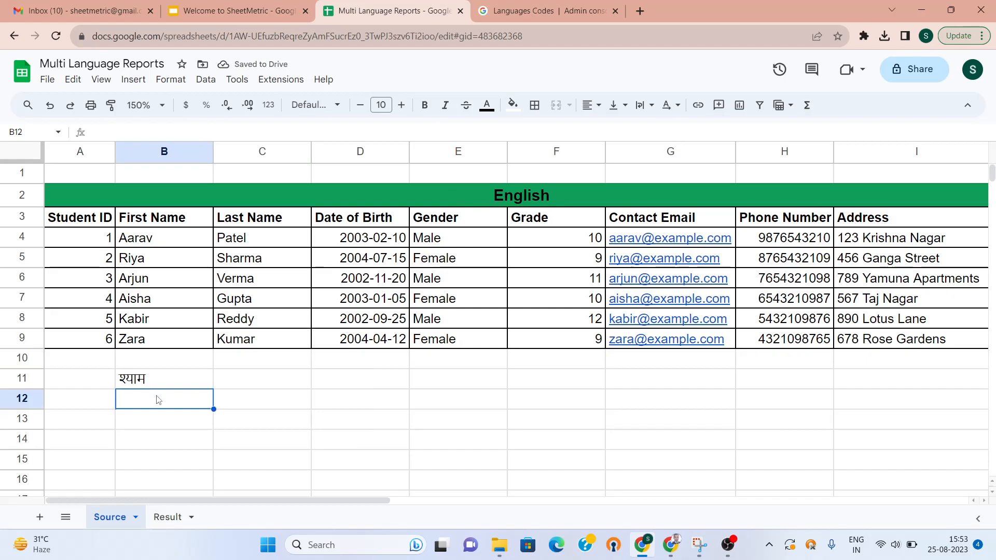
key(Up)
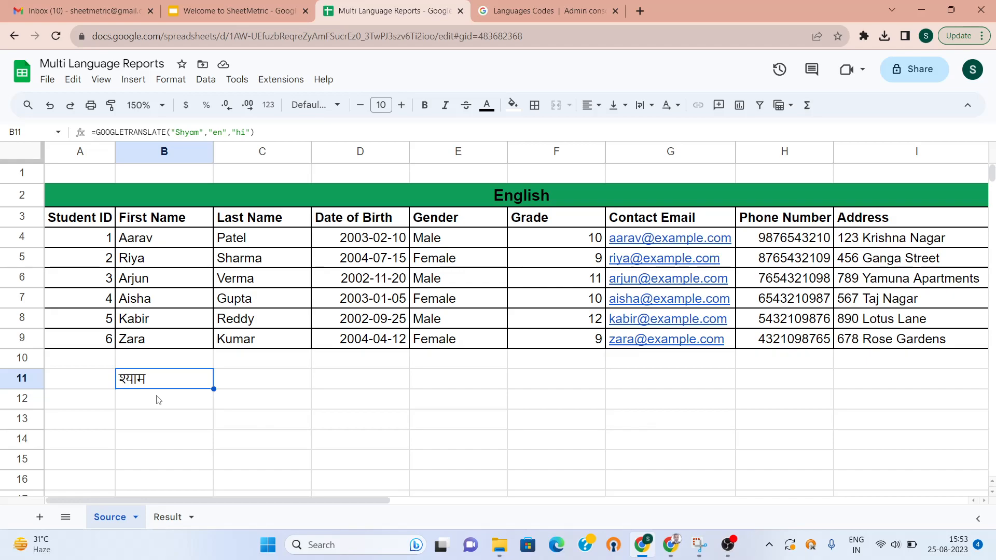
Clear B11 and enter =GOOGLETRANSLATE("Hindi","en","hi") in A11 to get हिंदी
key(Delete)
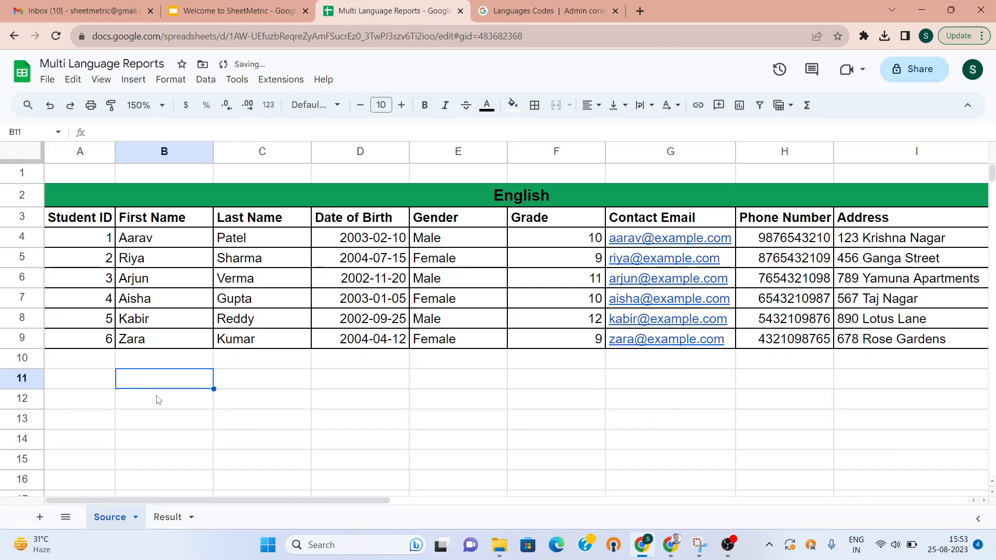
key(Left)
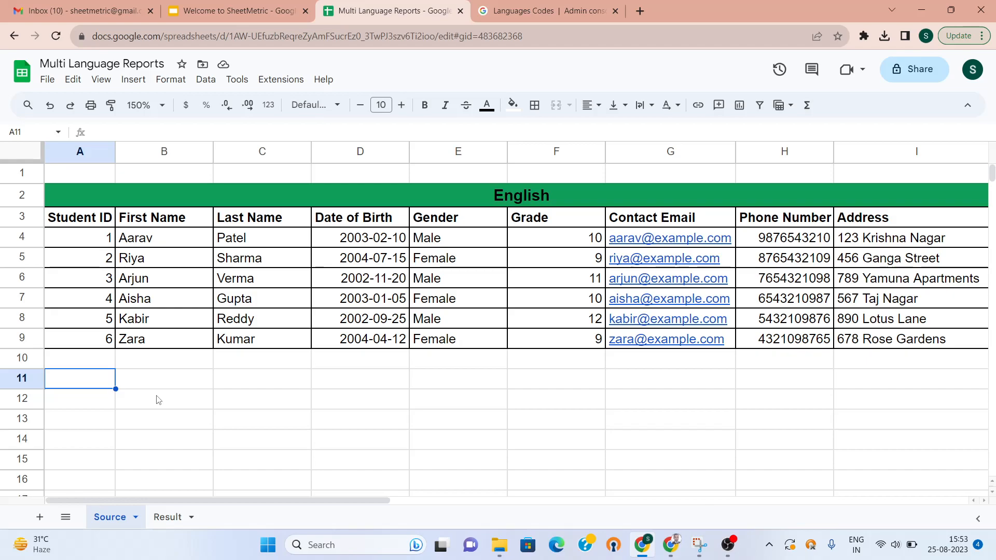
click(553, 204)
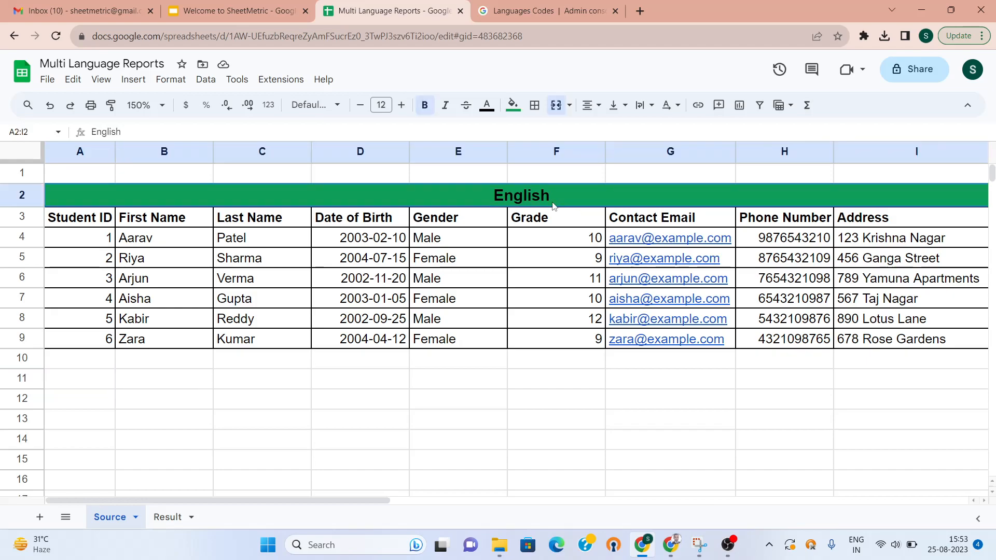
click(95, 383)
text(=Google)
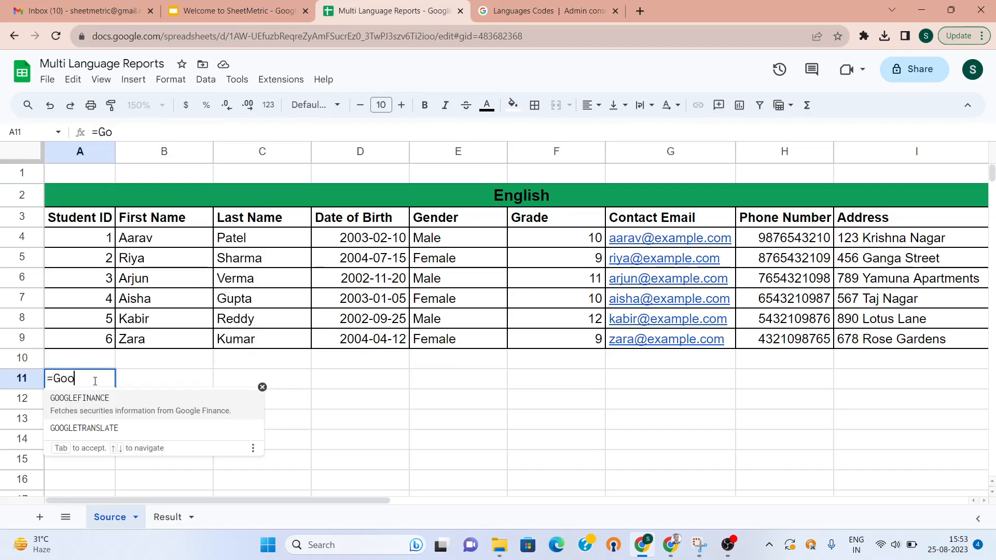
click(96, 435)
text("Hi)
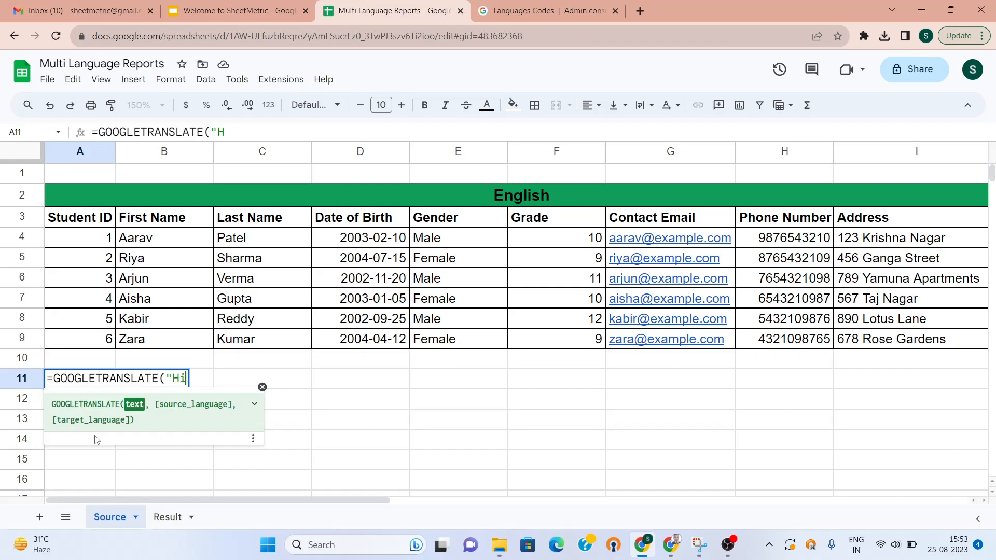
text(ndi",)
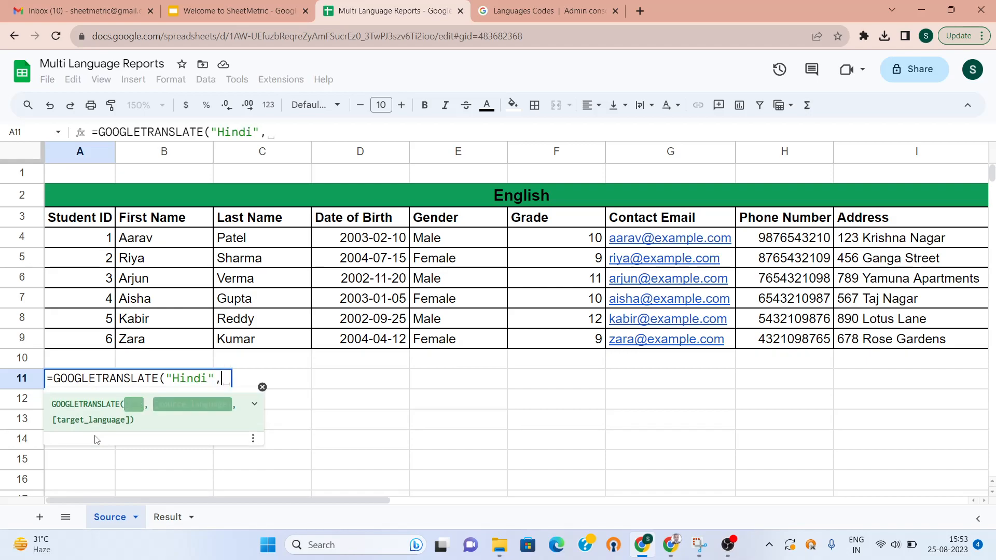
text("en)
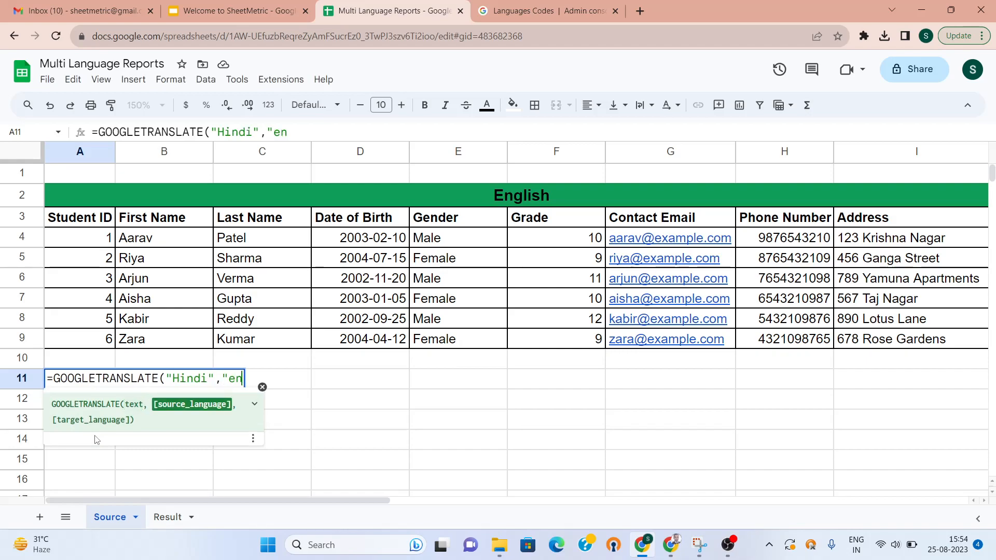
text(")
text(,"hi)
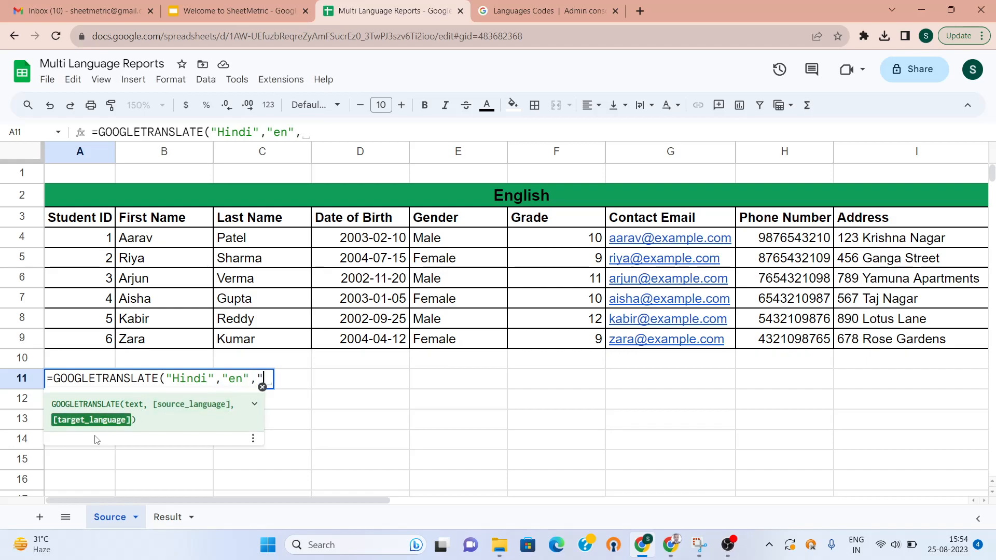
text("))
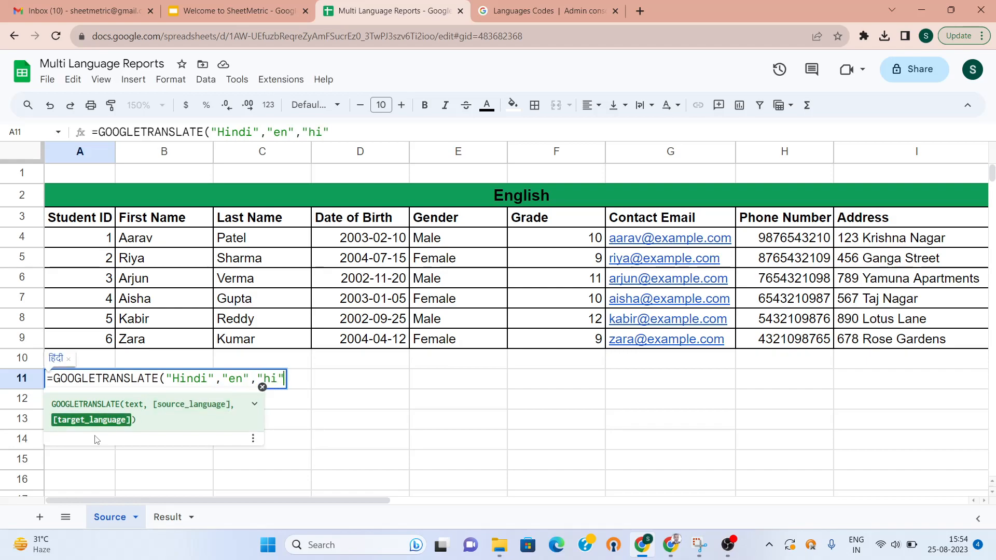
key(Return)
key(Up)
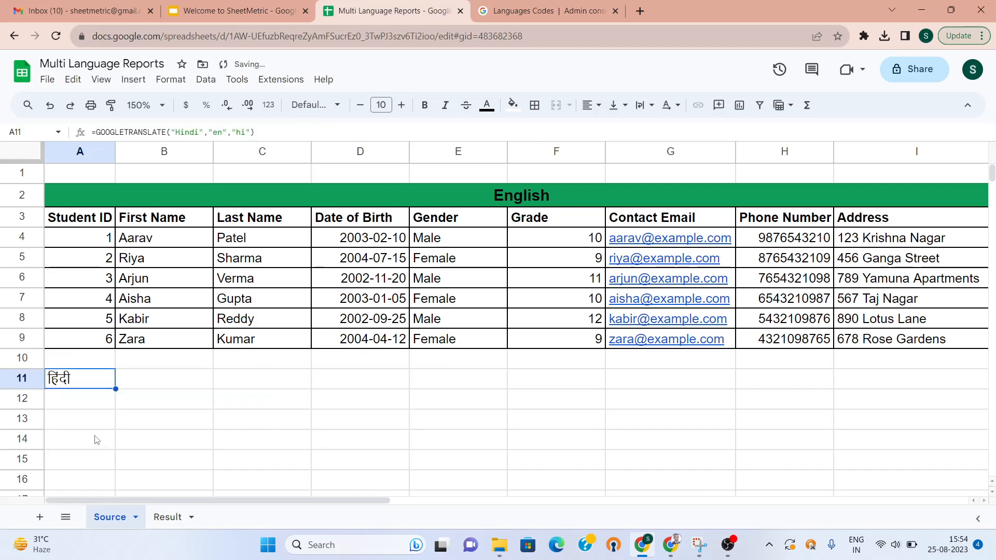
Paint the English header's green merged format onto the row 11 Hindi header
click(430, 195)
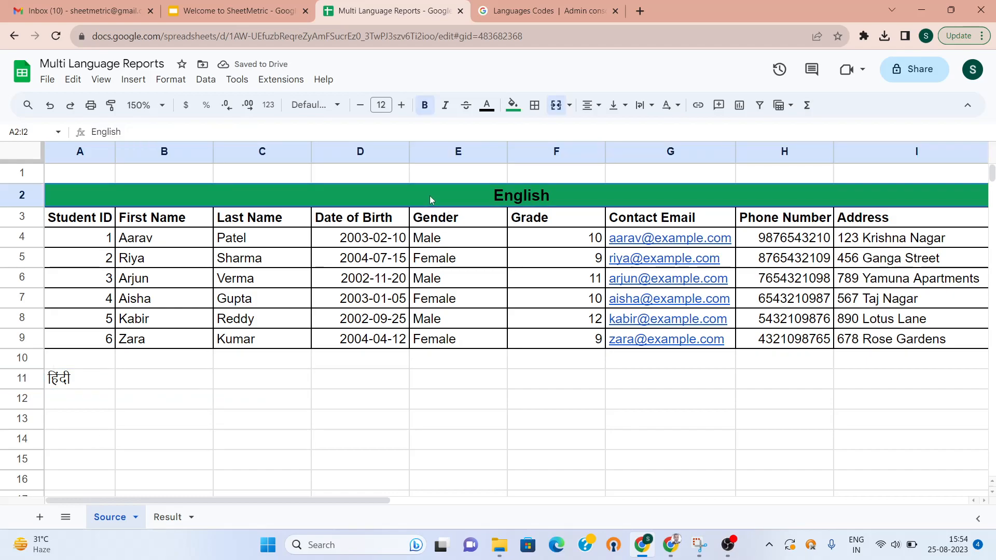
click(111, 105)
click(65, 383)
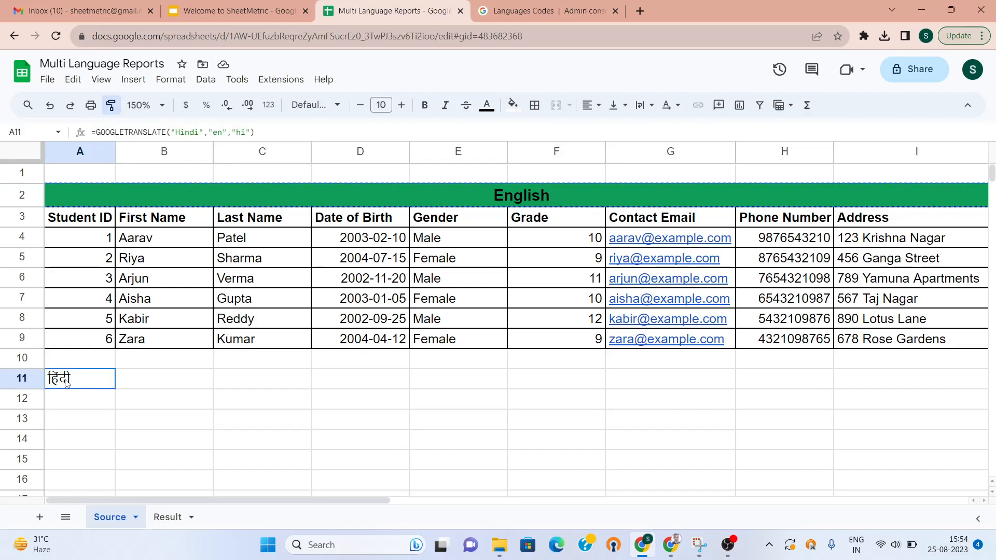
click(84, 411)
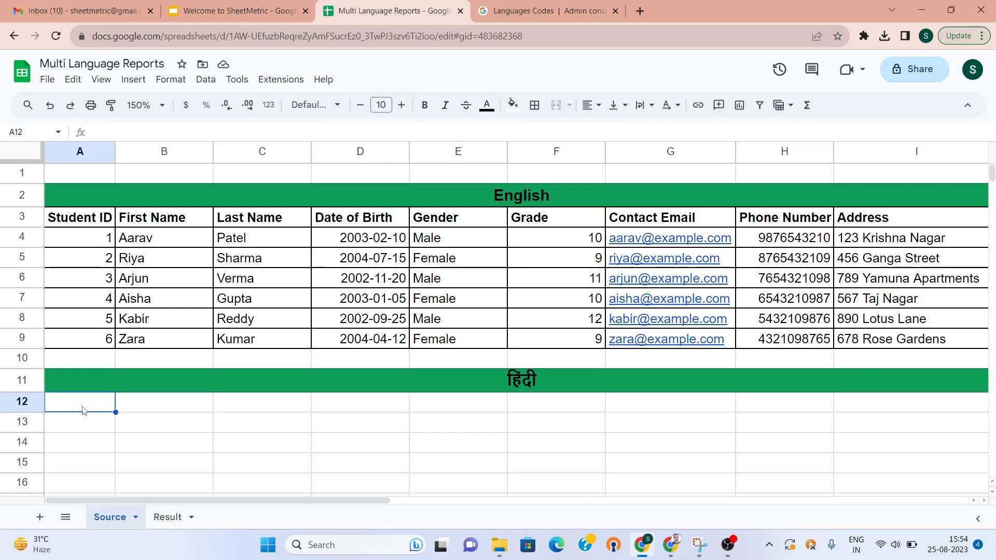
Enter =GOOGLETRANSLATE(A3,"en","hi") in A12 and copy it across row 12
text(=G)
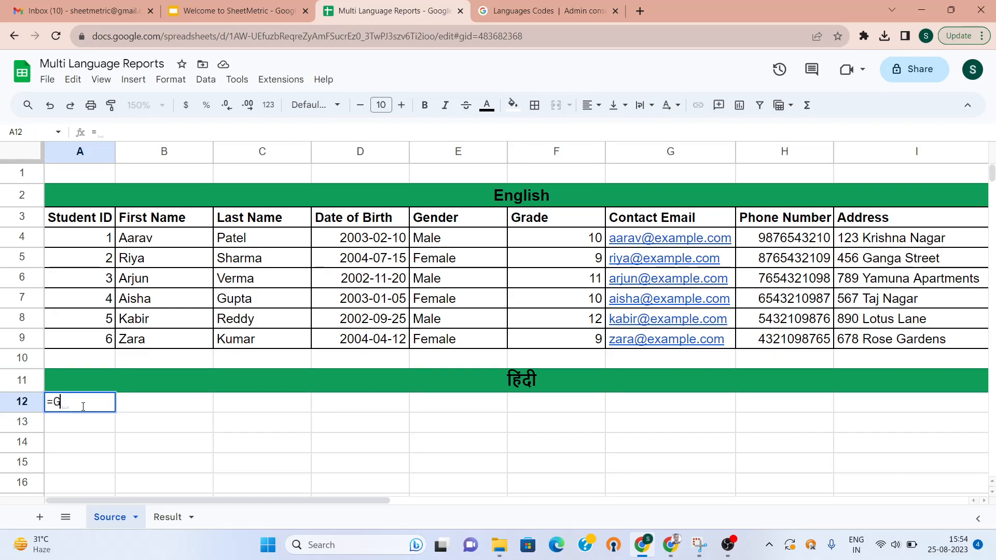
text(oog)
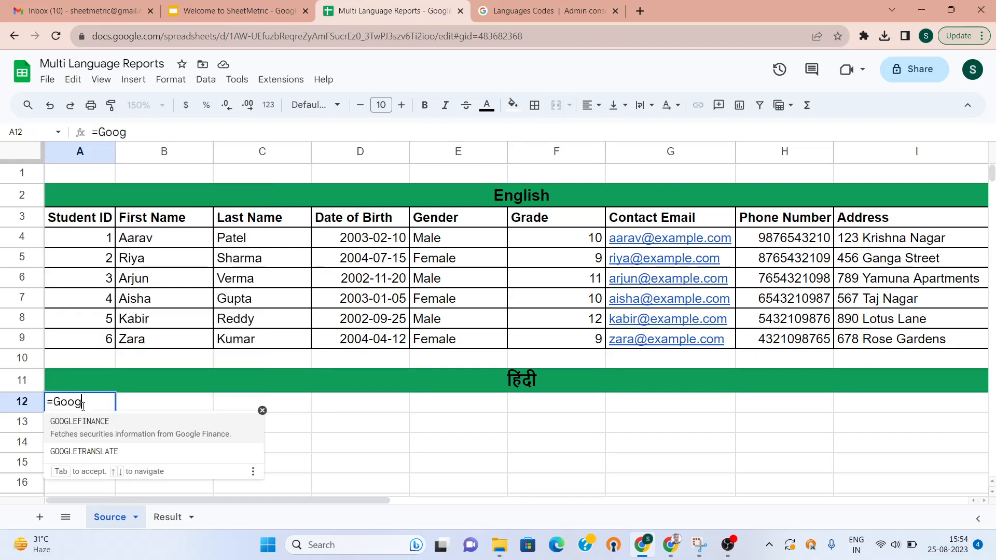
click(95, 453)
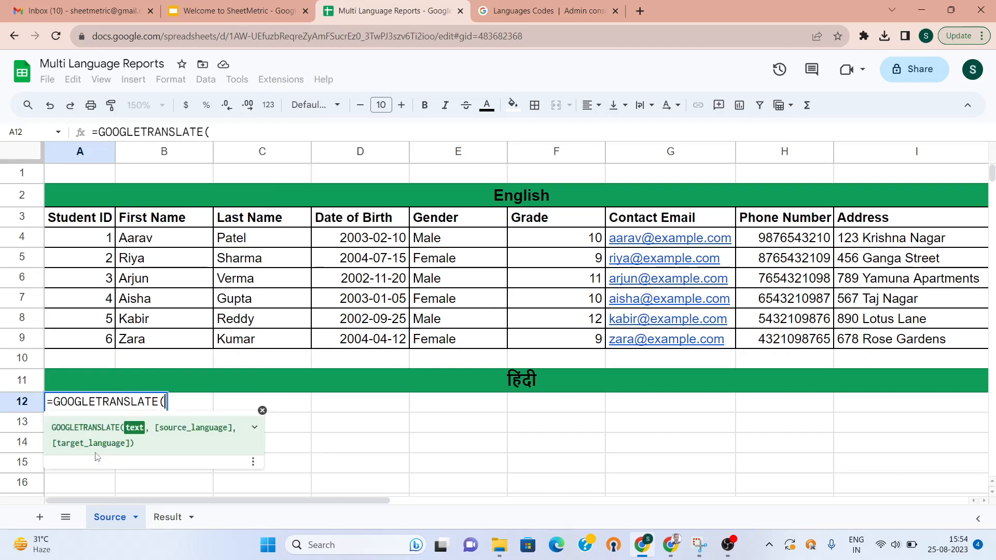
click(89, 224)
text(,)
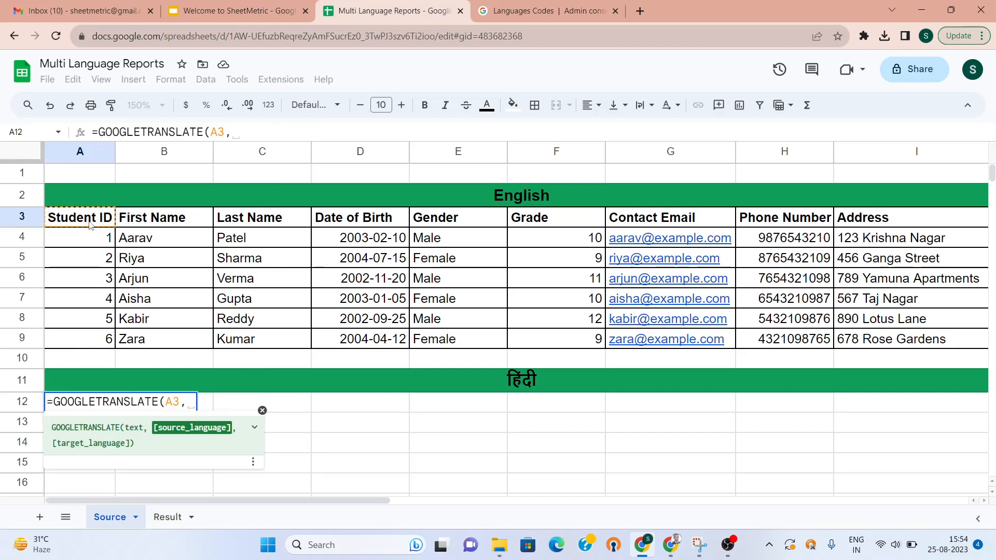
text("en","hi)
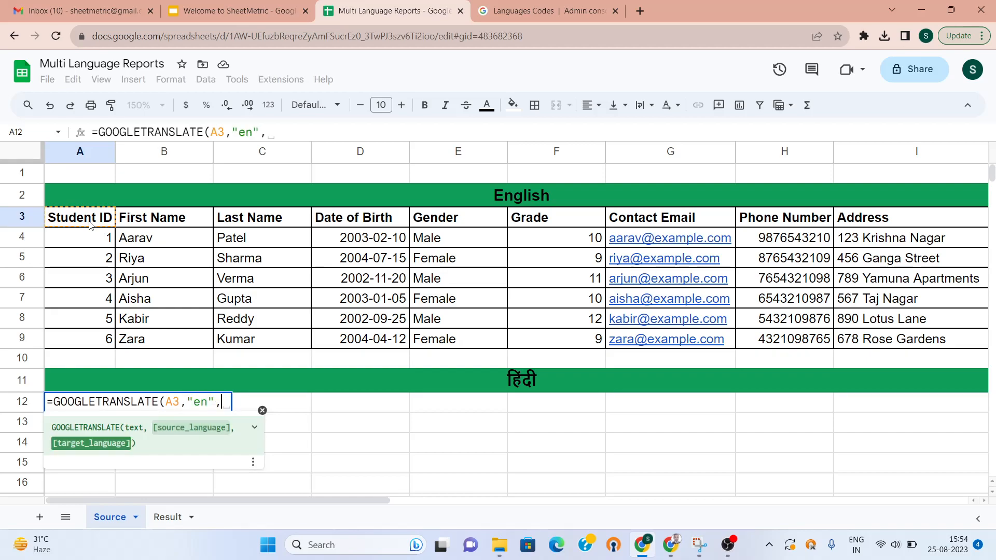
text("))
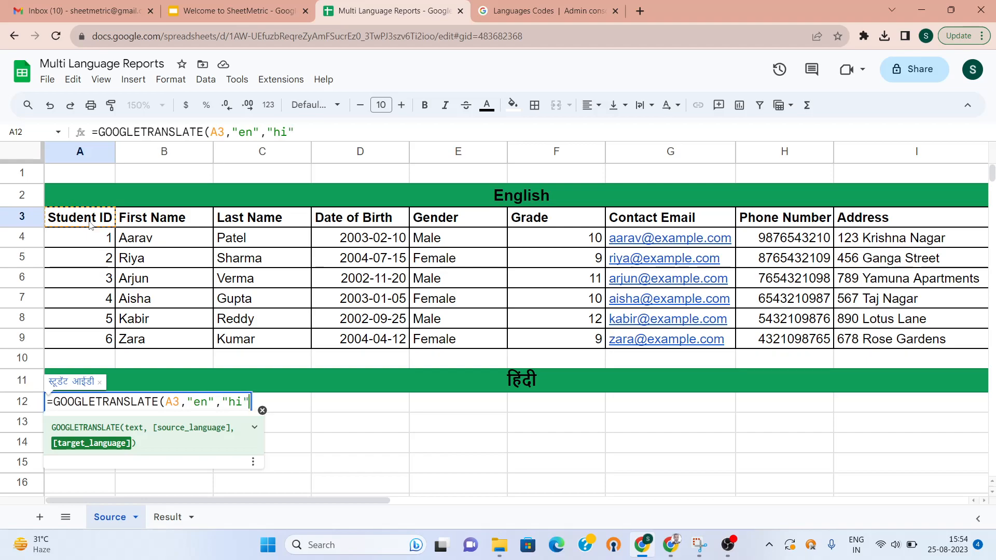
key(Return)
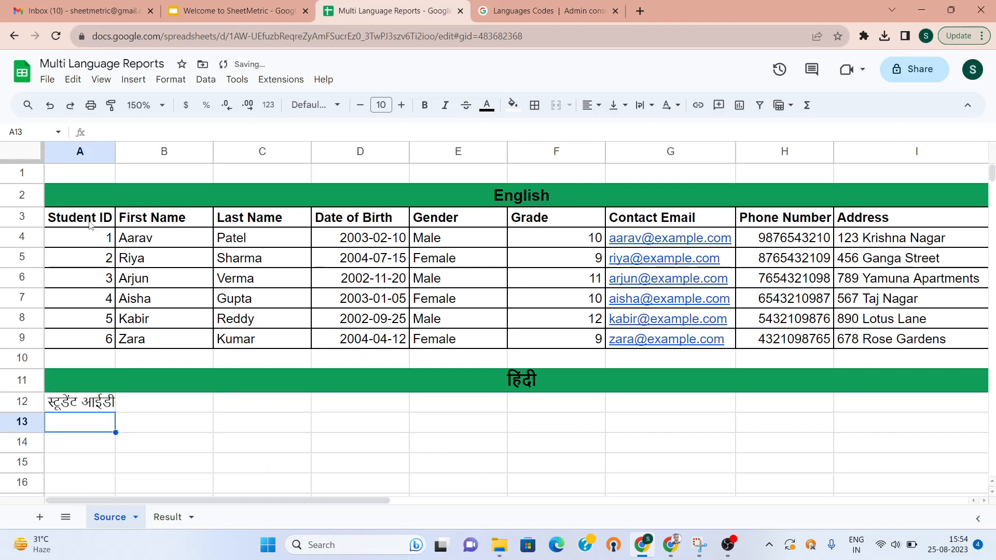
key(shift+Right)
key(shift+Right)
key(shift+Right)
key(shift+Right)
key(shift+Right)
key(shift+Right)
key(shift+Right)
key(shift+Right)
key(shift+Right)
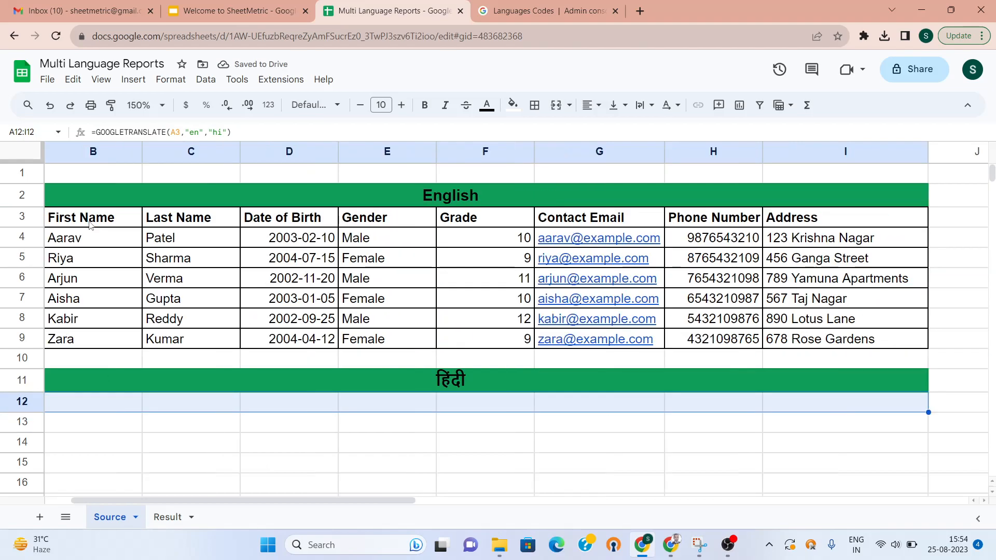
key(shift+Left)
key(ctrl+r)
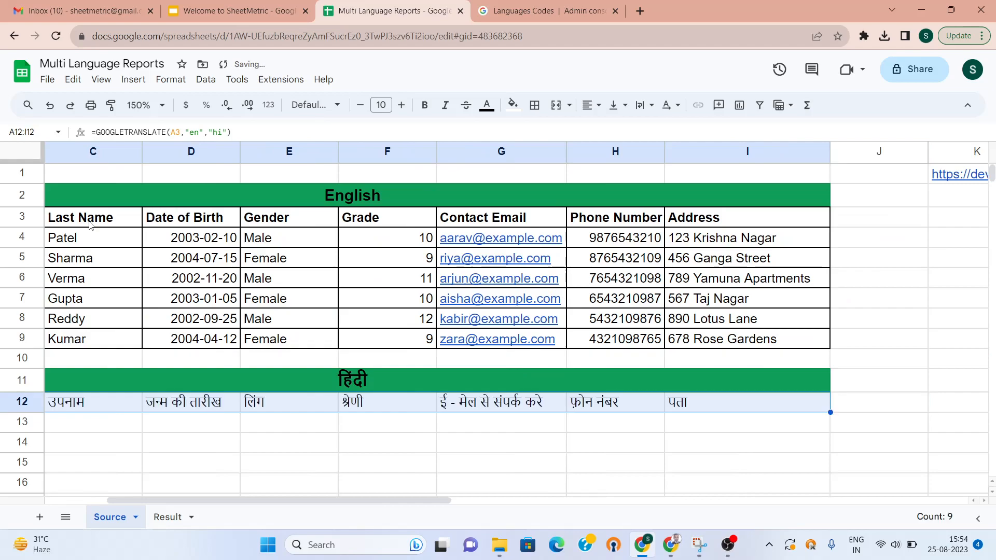
key(Left)
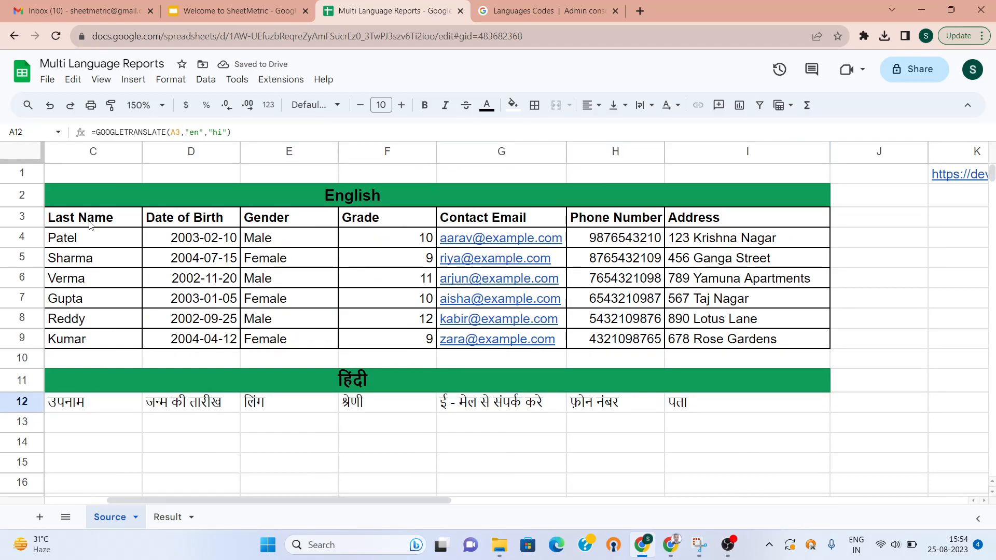
key(Right)
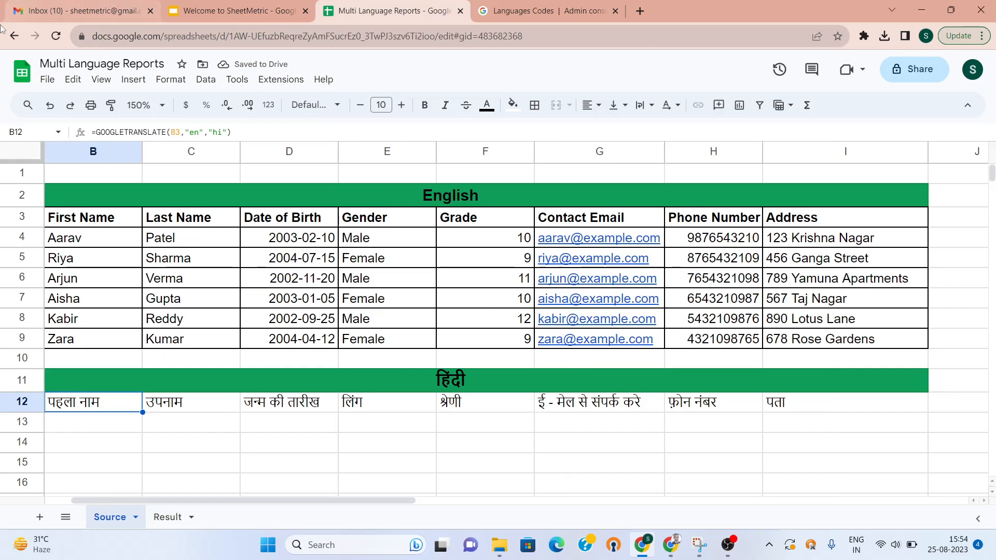
Zoom to 125% and fill the Hindi translation formulas down to row 18
click(165, 106)
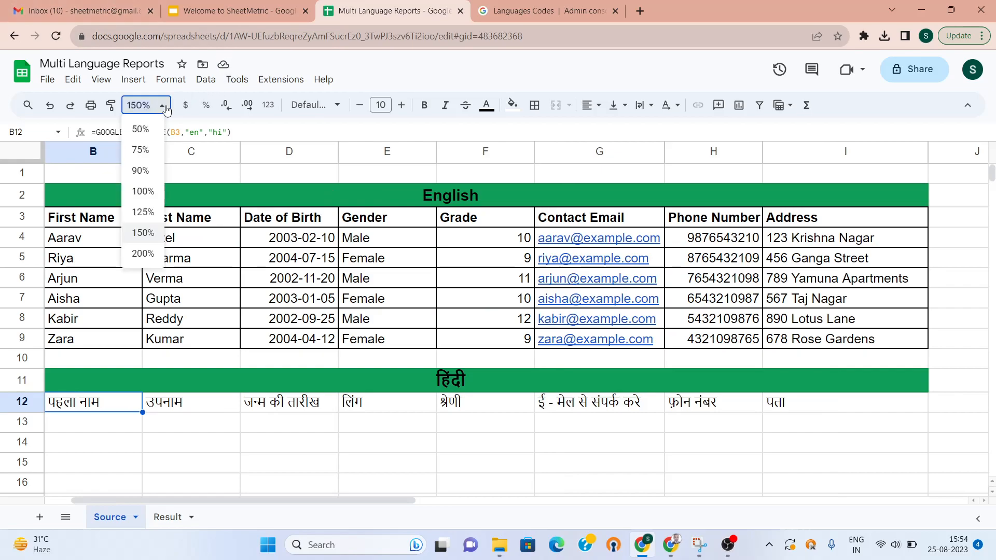
click(152, 213)
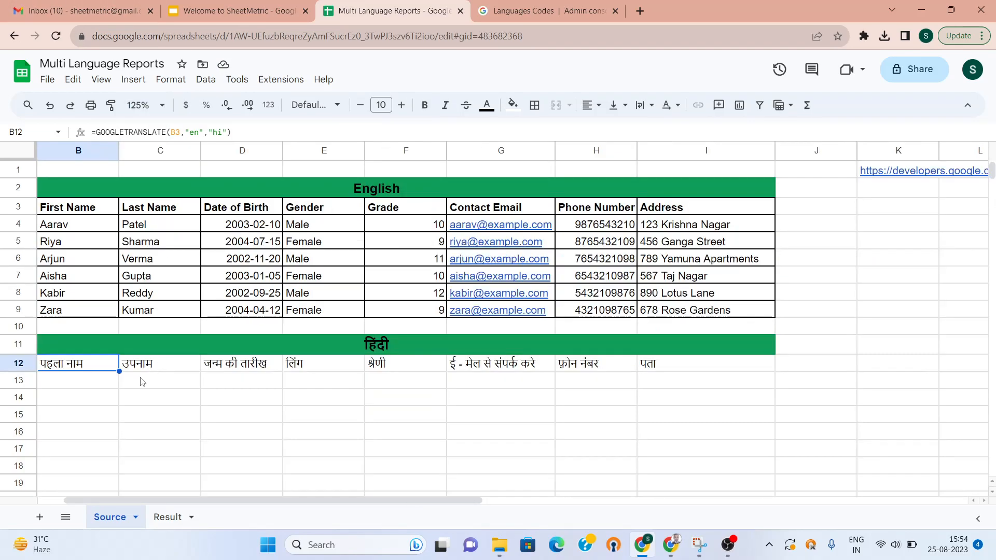
key(shift+Right)
key(shift+Right)
key(shift+Right)
key(shift+Right)
key(shift+Right)
key(shift+Right)
key(shift+Right)
key(shift+Down)
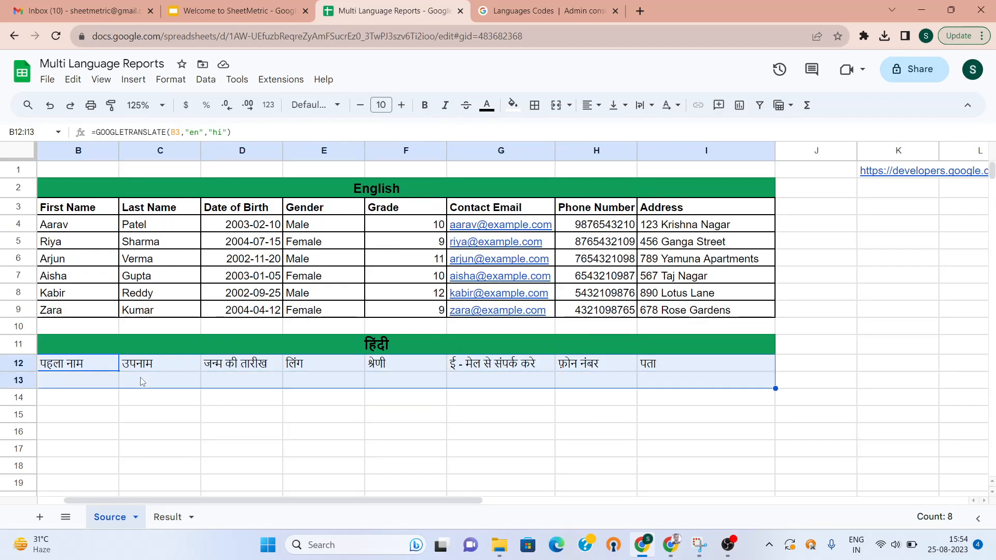
key(shift+Down)
key(shift+Down)
key(shift+Down)
key(shift+Down)
key(shift+Down)
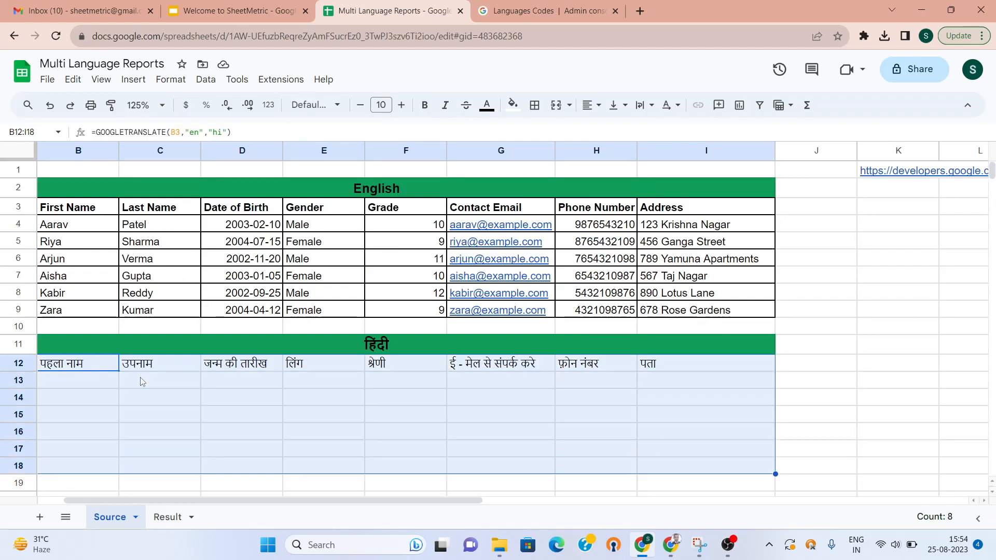
key(shift+Down)
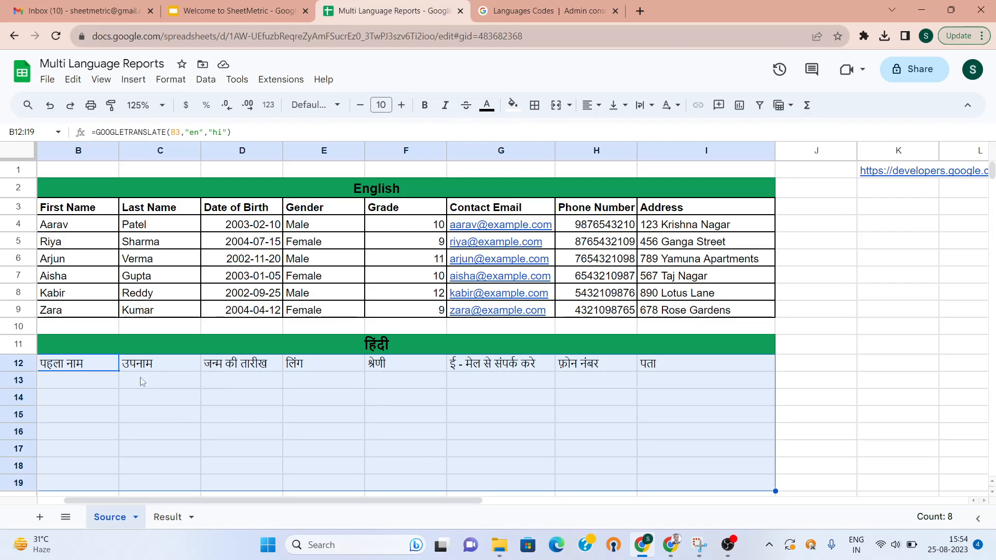
key(ctrl+d)
key(Down)
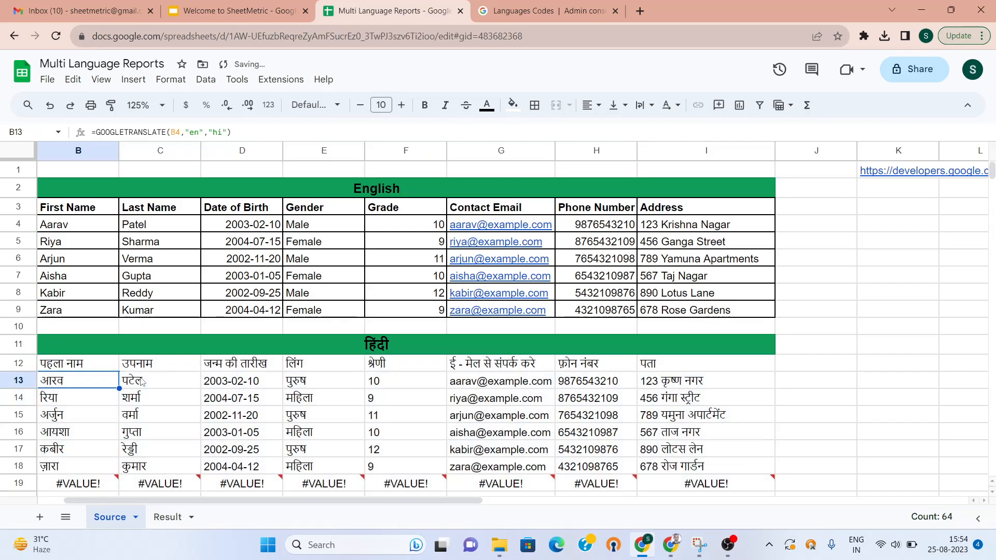
Delete row 19 containing the #VALUE! errors
click(18, 484)
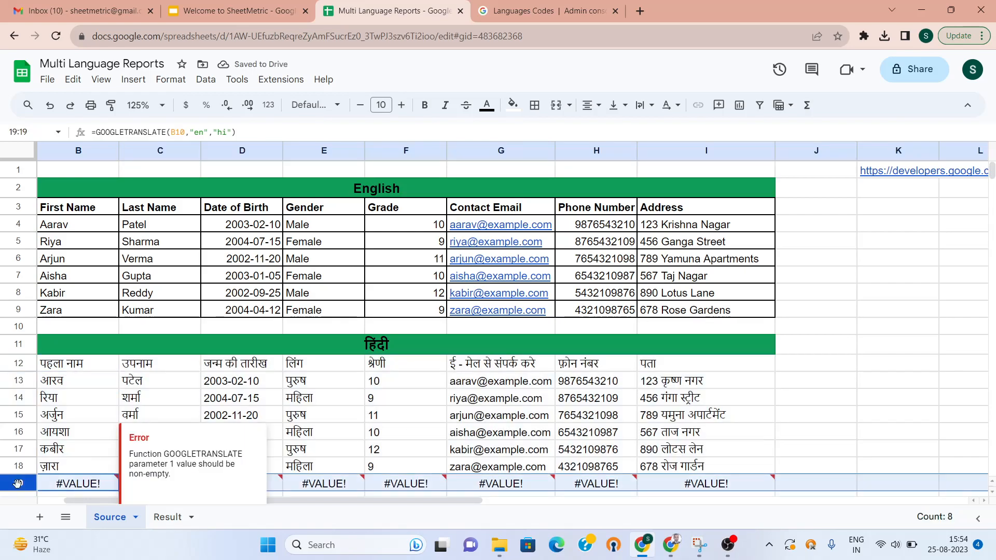
right_click(18, 483)
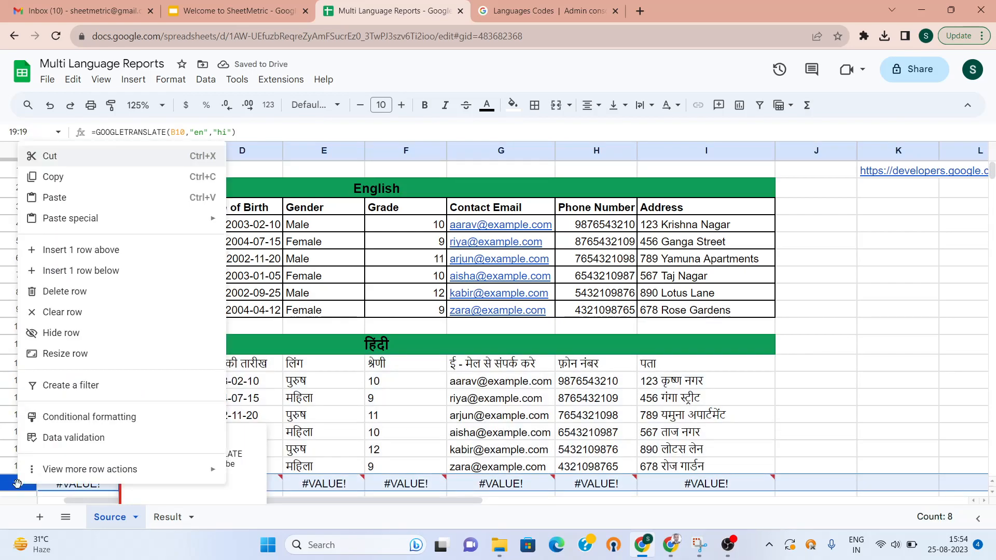
click(62, 291)
click(174, 451)
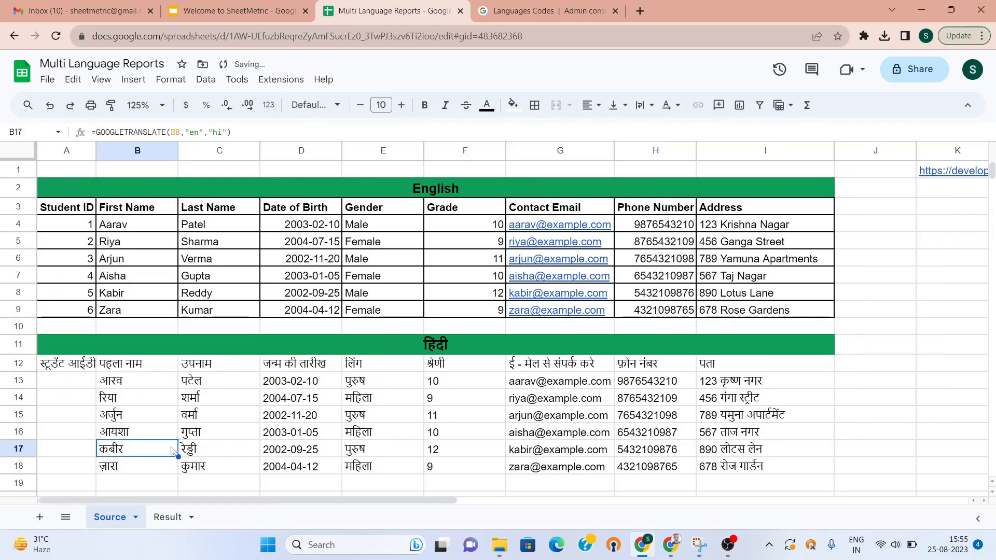
Fill Student IDs 1–6 down column A of the Hindi table
key(Up)
key(Up)
key(Up)
key(Up)
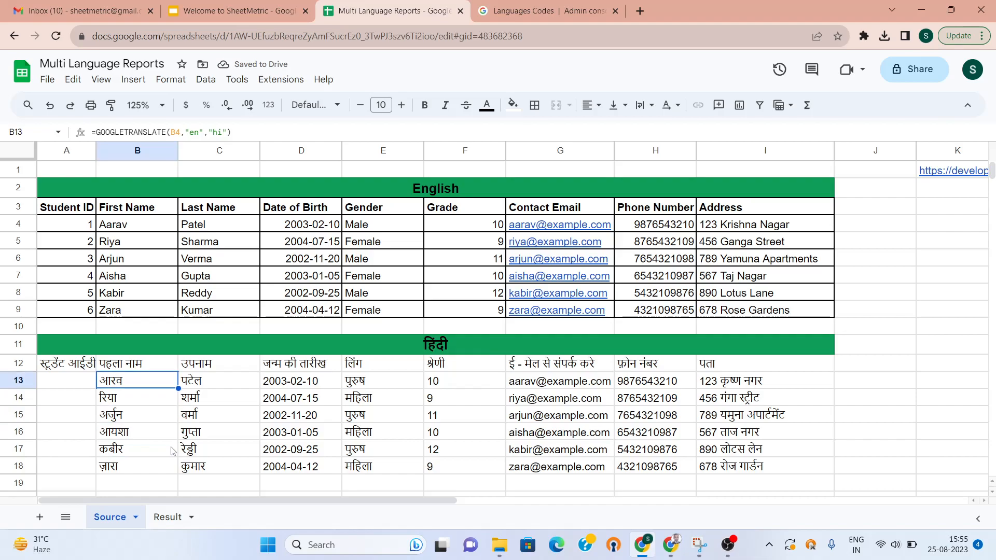
key(Left)
key(Up)
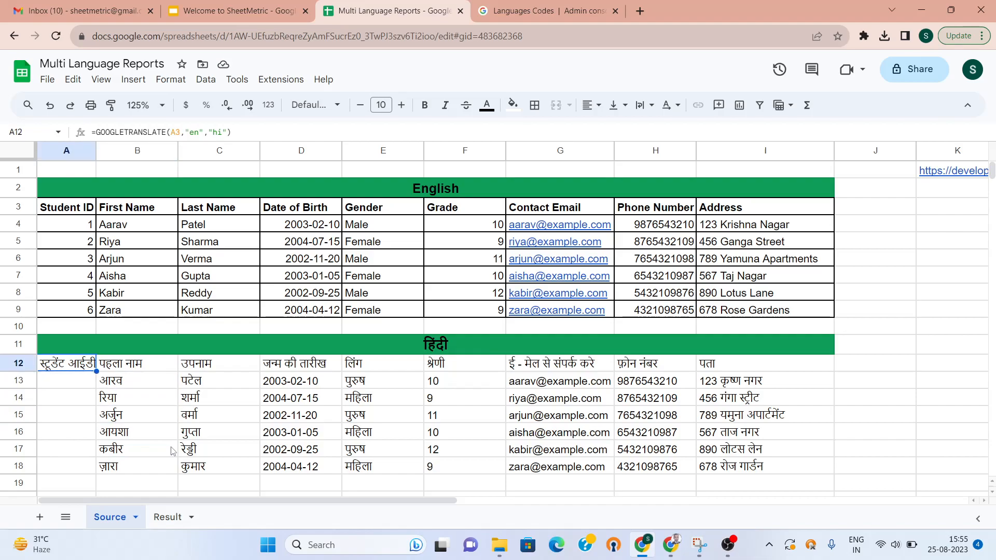
drag(97, 371, 85, 470)
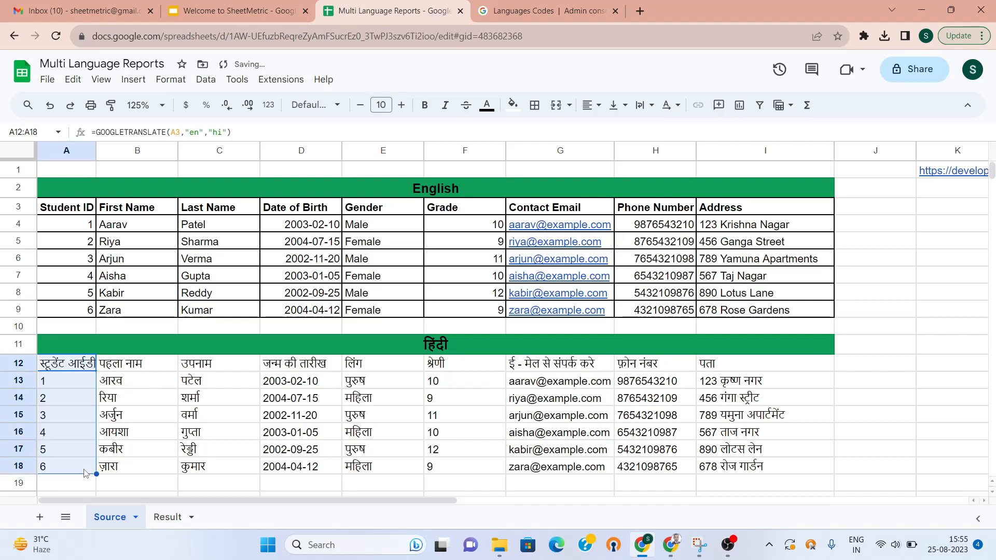
click(127, 400)
key(Up)
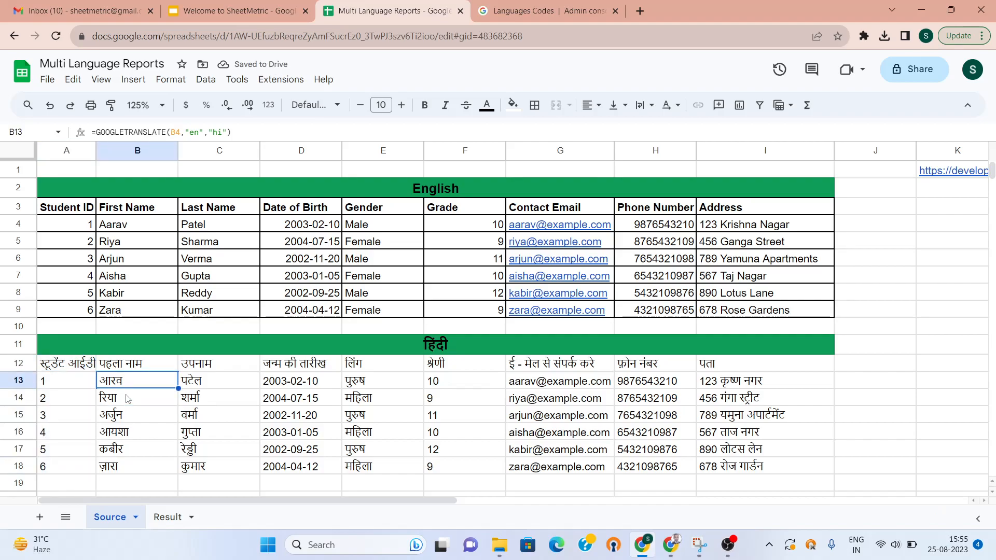
key(Down)
key(Down)
key(Down)
key(Down)
key(Down)
key(Down)
key(Down)
key(Down)
key(Down)
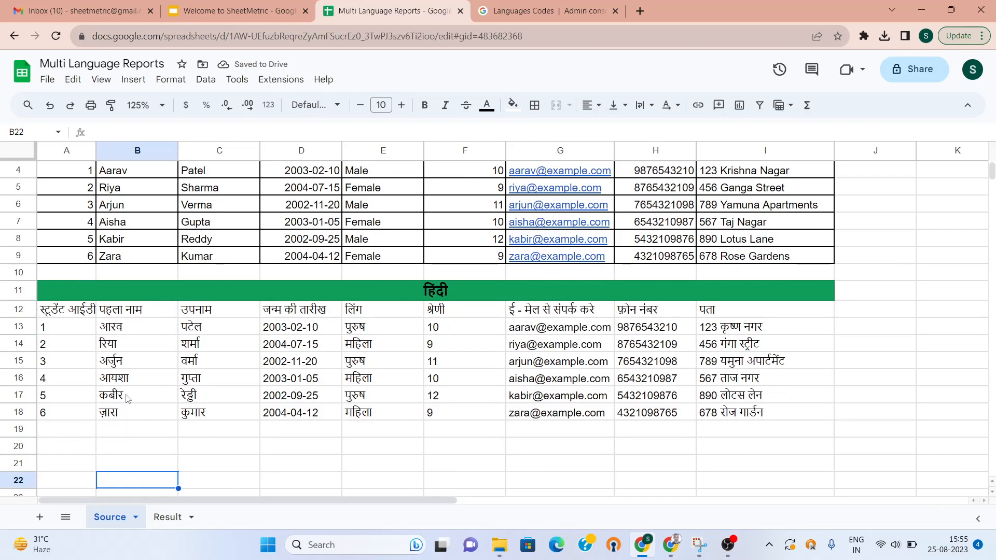
Enter =GOOGLETRANSLATE("bengali","en","bn") in A20 to get বাংলা
key(Up)
key(Up)
key(Up)
key(Down)
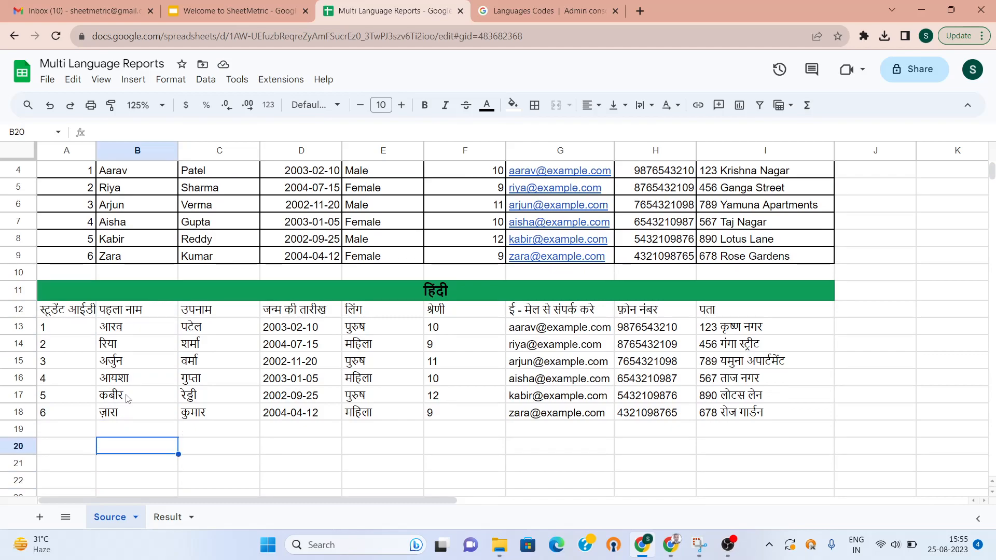
key(Left)
text(=Googl)
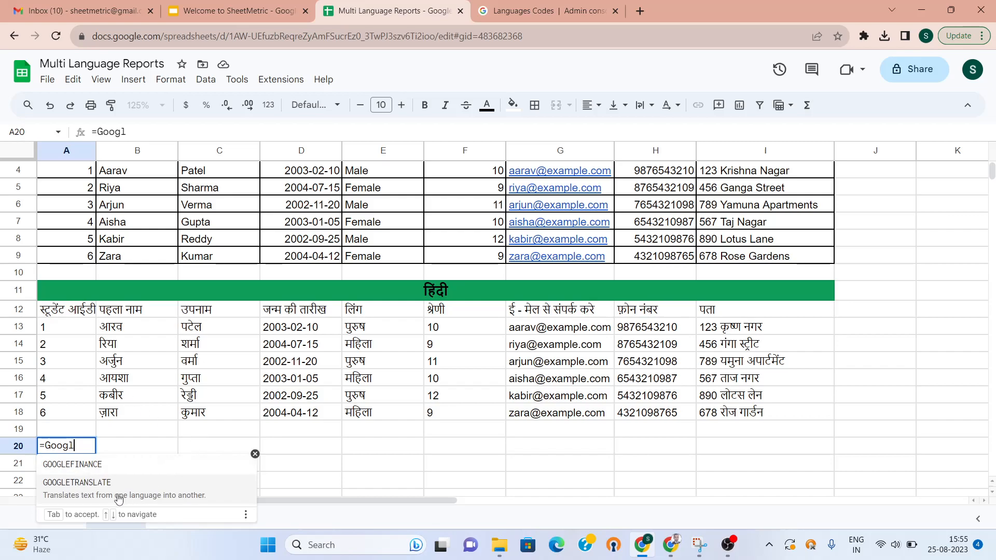
click(119, 499)
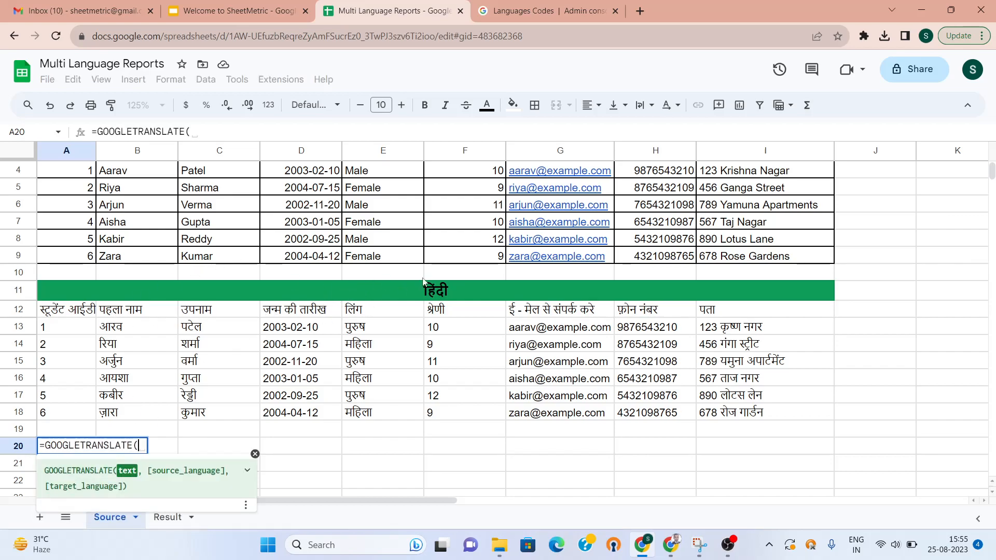
text(")
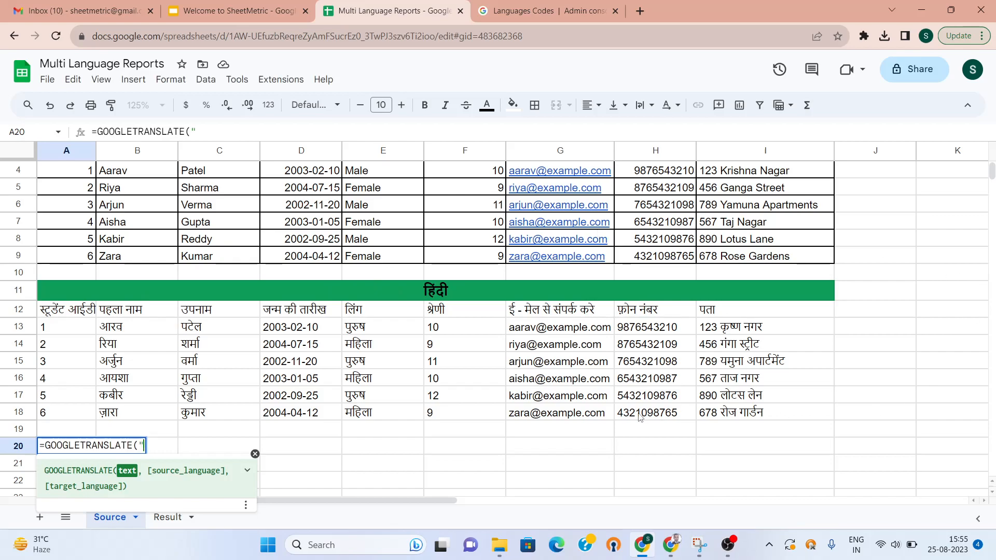
text(benga)
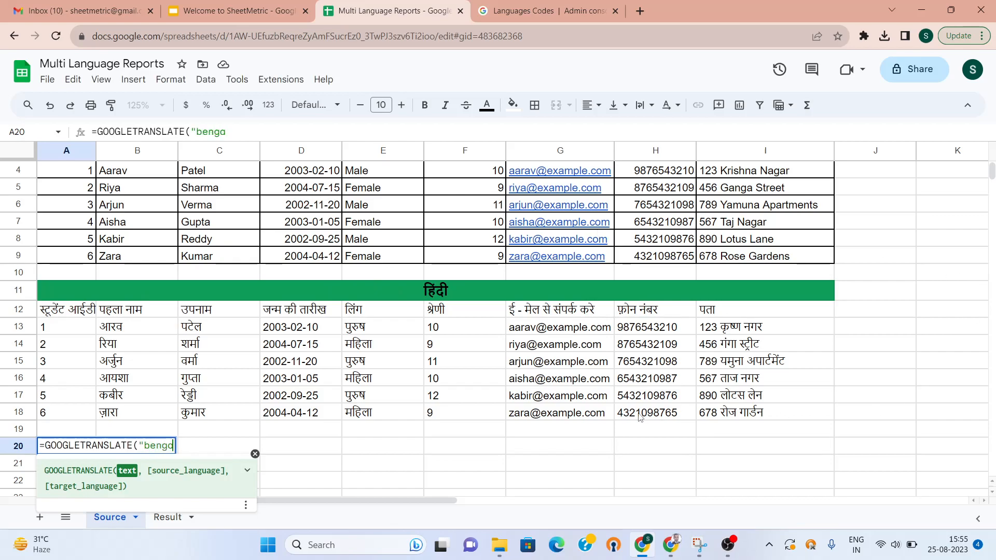
text(li")
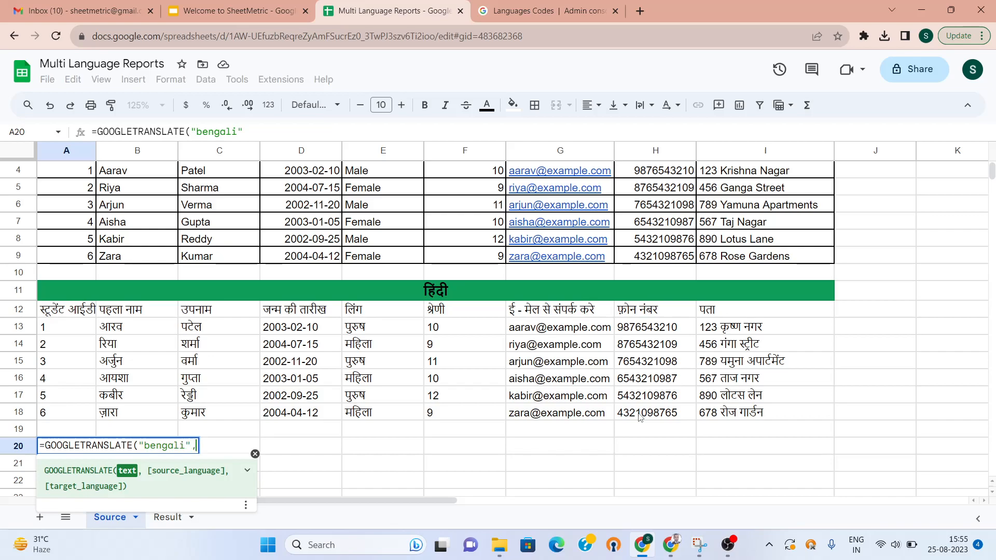
text(,)
key(BackSpace)
text("e)
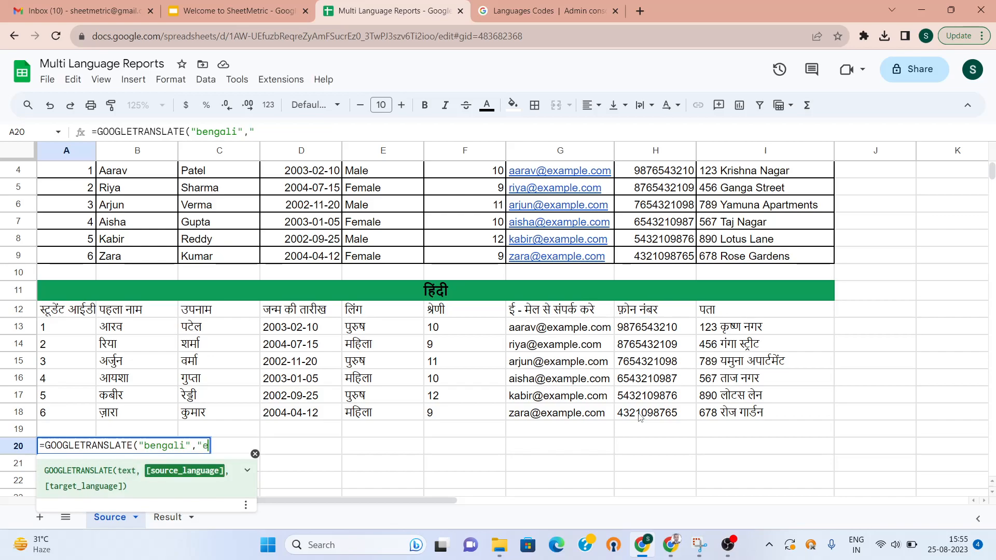
text(n",)
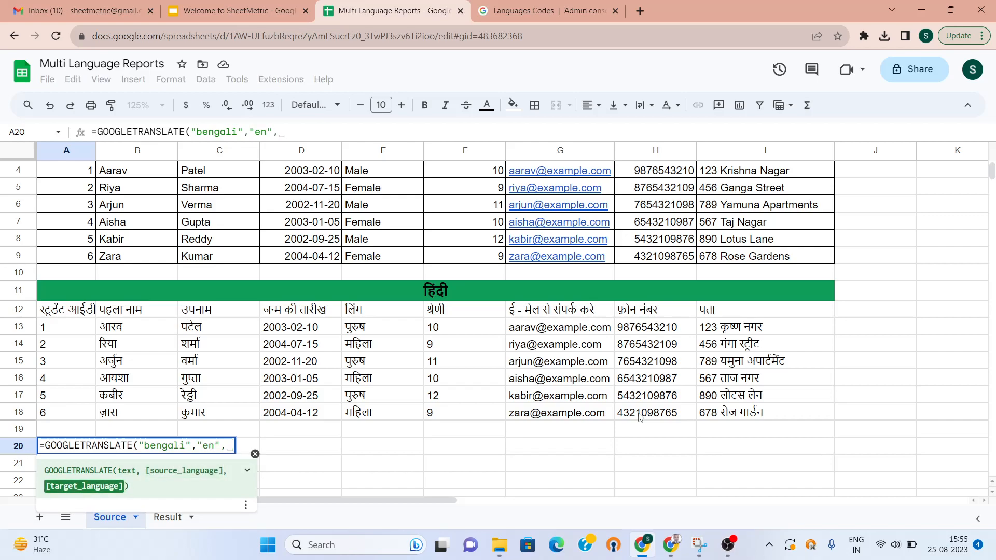
text("bn)
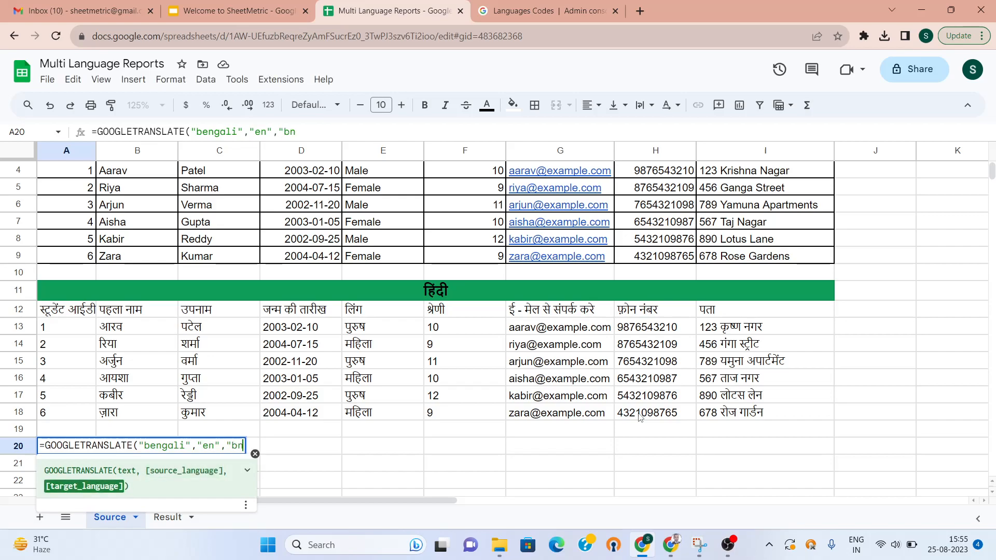
text("))
key(Return)
key(Up)
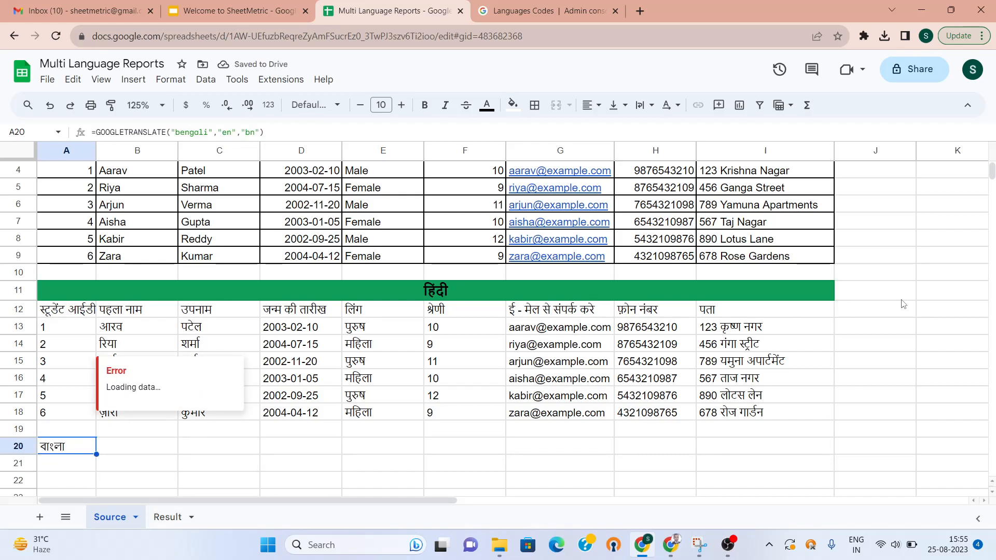
Paint the green merged Hindi heading format onto the row 20 Bengali heading
click(621, 291)
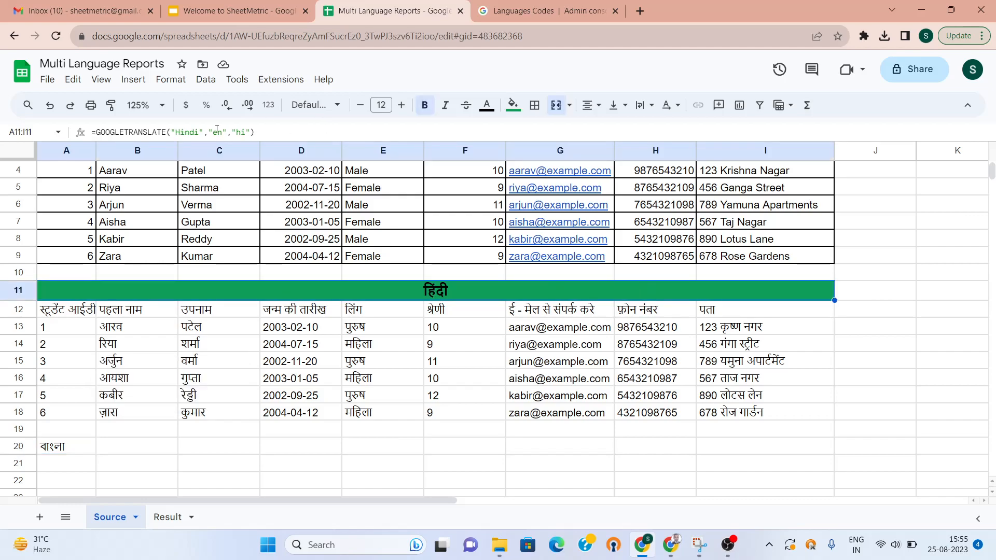
click(112, 106)
click(50, 451)
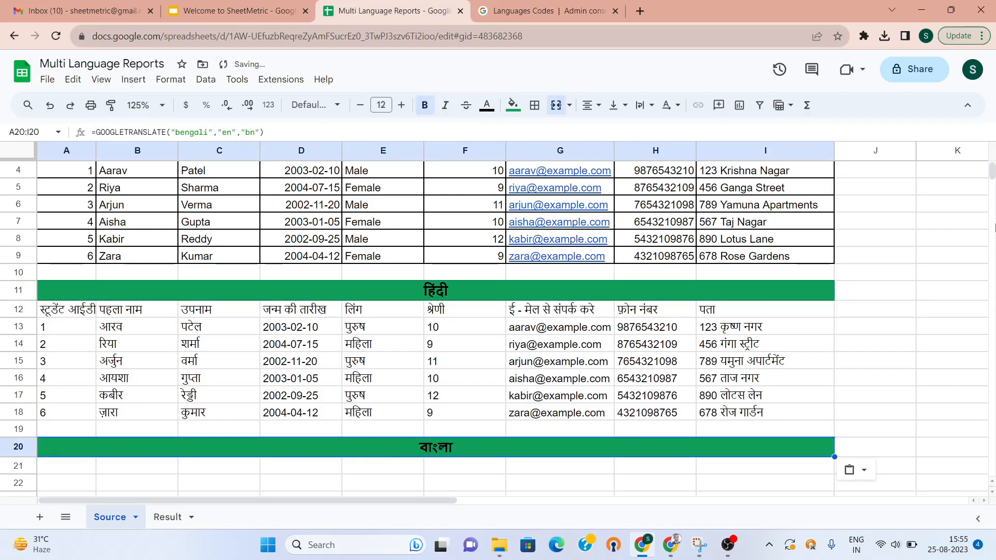
scroll(993, 163, up, 1)
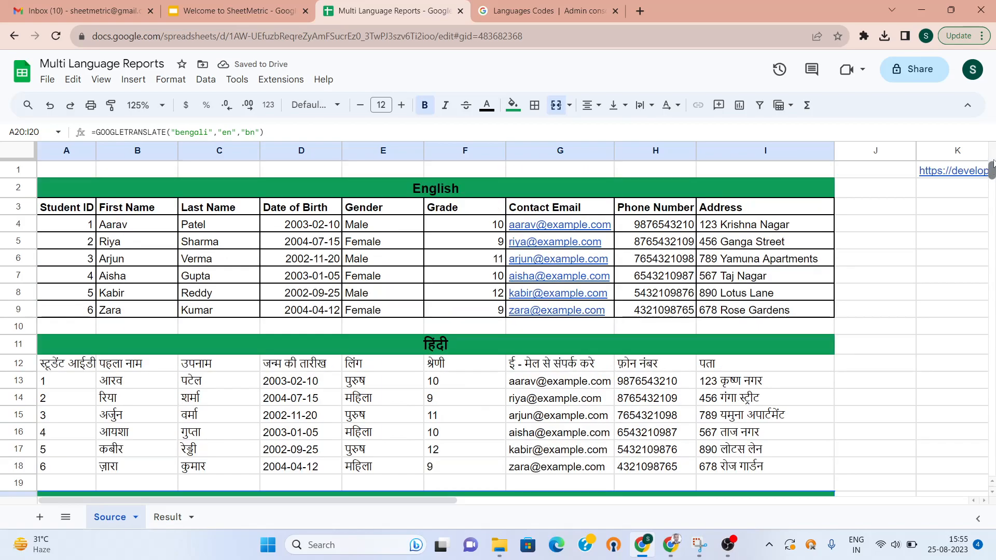
Open the K1 Languages Codes reference link in a new browser tab
click(920, 186)
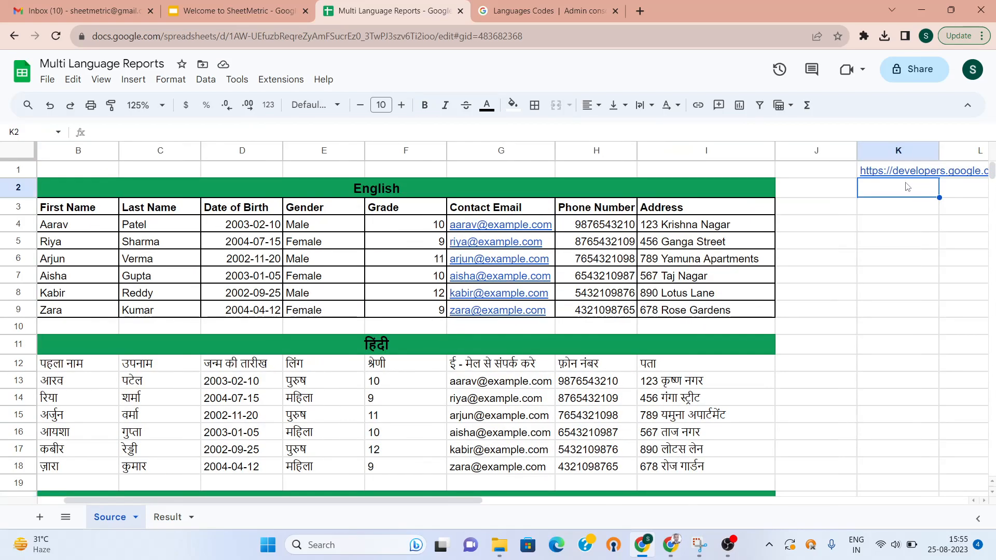
key(Right)
key(Right)
key(Right)
key(Right)
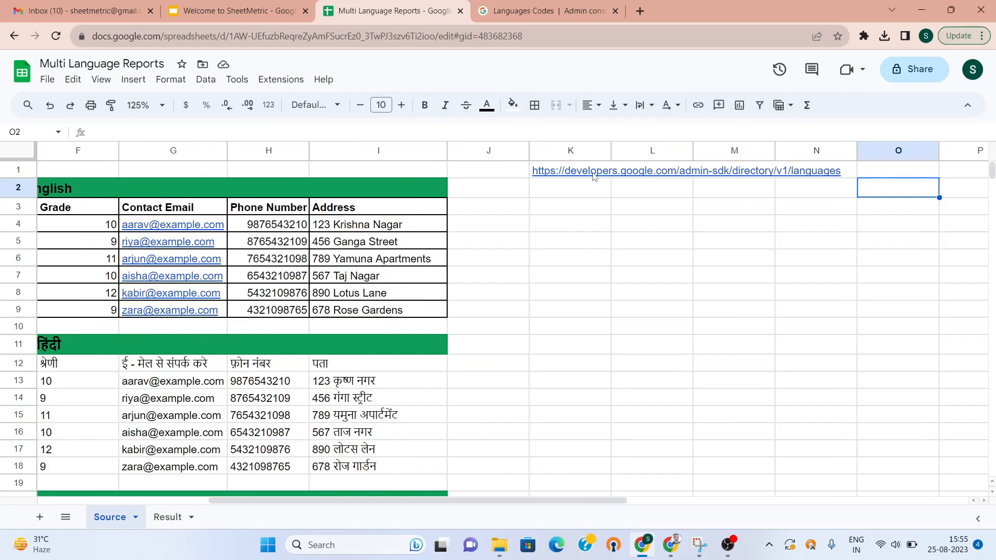
click(594, 176)
click(595, 196)
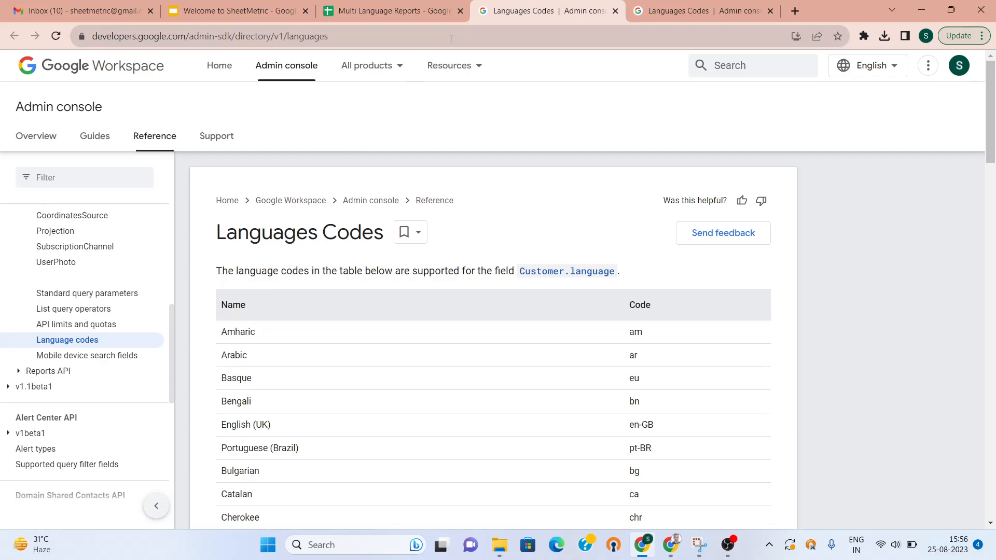
Return to the Multi Language Reports spreadsheet and column A
click(395, 6)
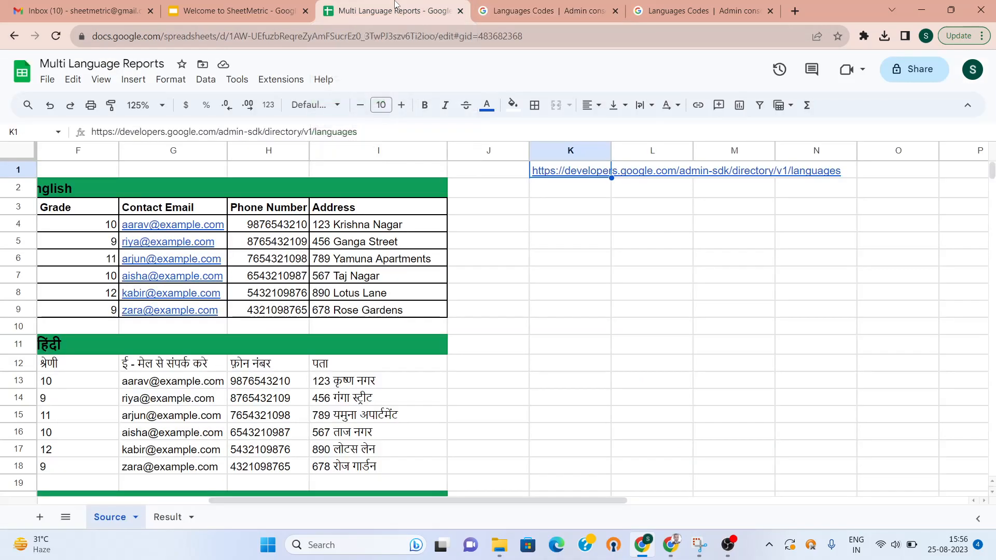
click(543, 262)
key(Left)
key(Left)
key(Left)
key(Left)
key(Left)
key(Left)
key(Left)
key(Left)
key(Left)
key(Left)
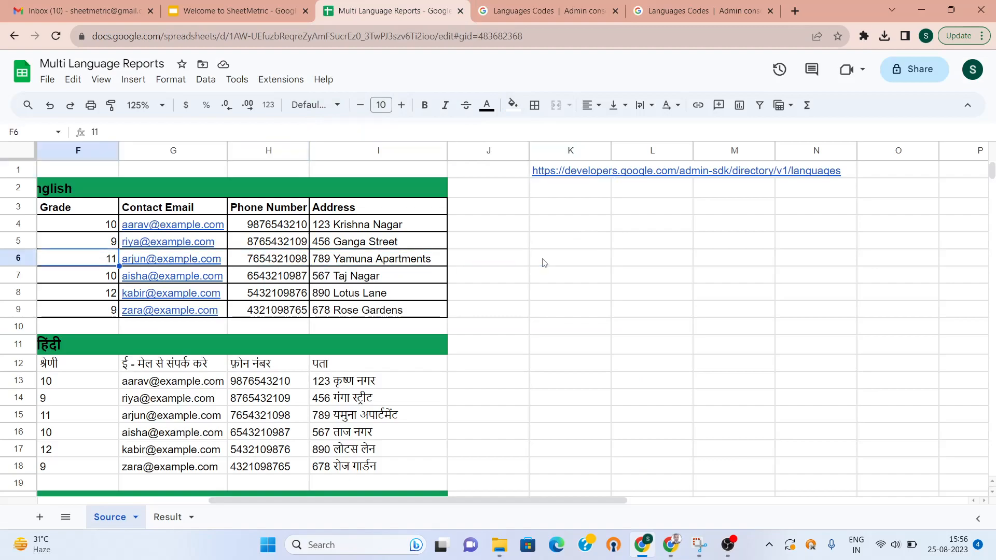
key(Down)
key(Down)
key(Down)
key(Down)
key(Down)
key(Down)
key(Down)
key(Down)
key(Down)
key(Down)
key(Down)
key(Down)
key(Down)
key(Down)
key(Down)
key(Down)
key(Down)
key(Down)
key(Down)
key(Down)
key(Down)
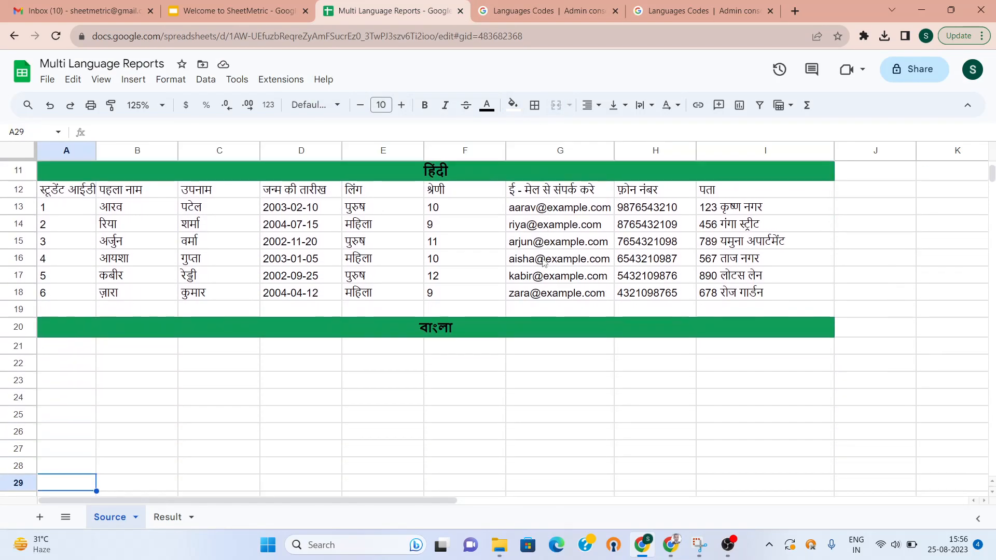
Enter =GOOGLETRANSLATE(A3,"en","bn") in A21 to translate the Student ID header into Bengali
key(Up)
key(Up)
key(Up)
key(Up)
key(Up)
key(Up)
key(Up)
key(Up)
key(Up)
key(Up)
key(Up)
key(Up)
key(Up)
key(Up)
key(Up)
key(Up)
key(Up)
key(Up)
key(Up)
key(Up)
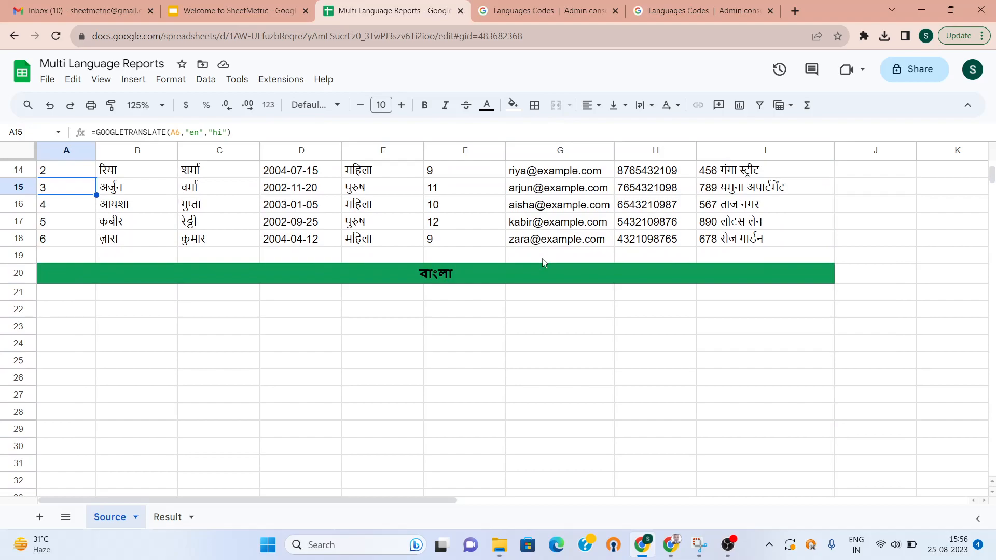
key(Down)
key(Down)
key(Down)
key(Down)
key(Down)
key(Down)
key(Down)
key(Down)
key(Down)
key(Down)
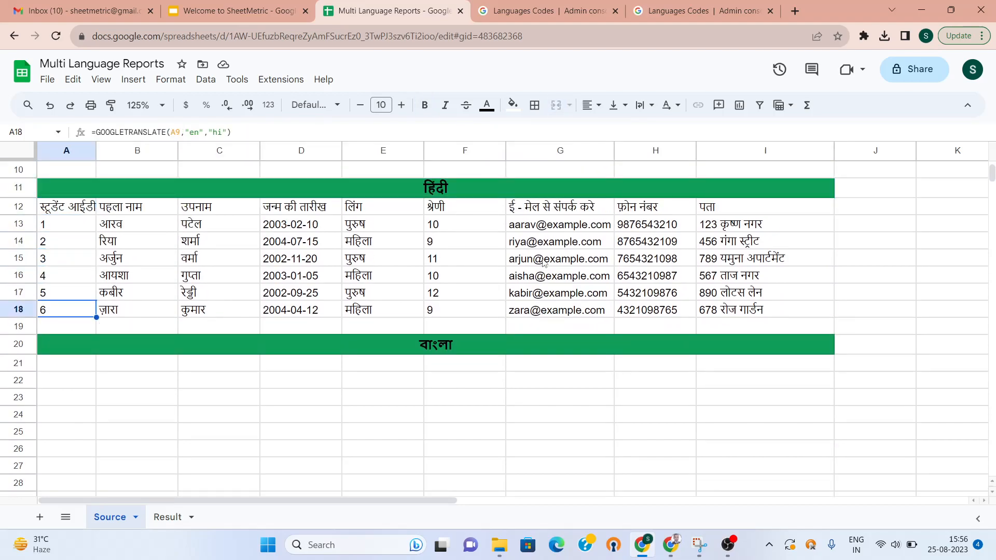
text(=Goo)
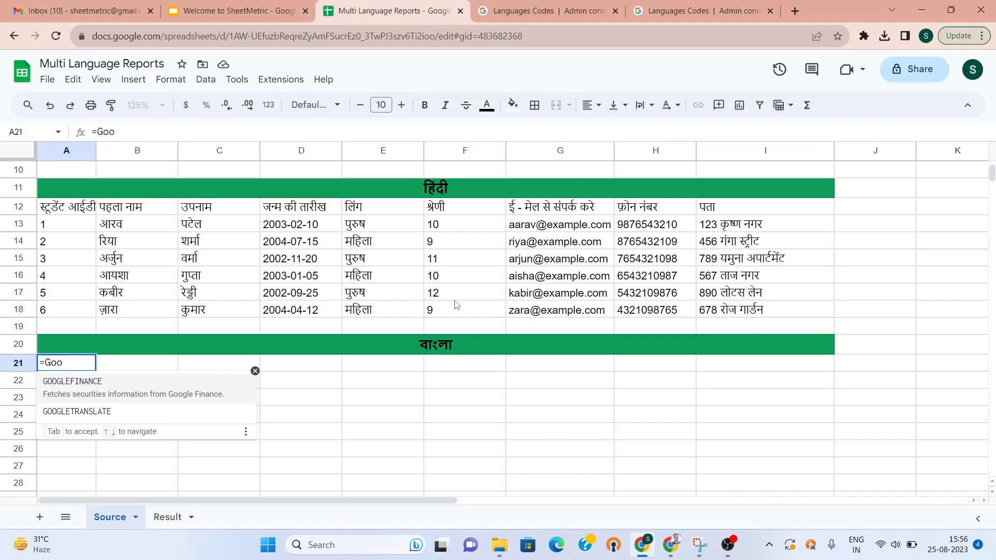
click(126, 409)
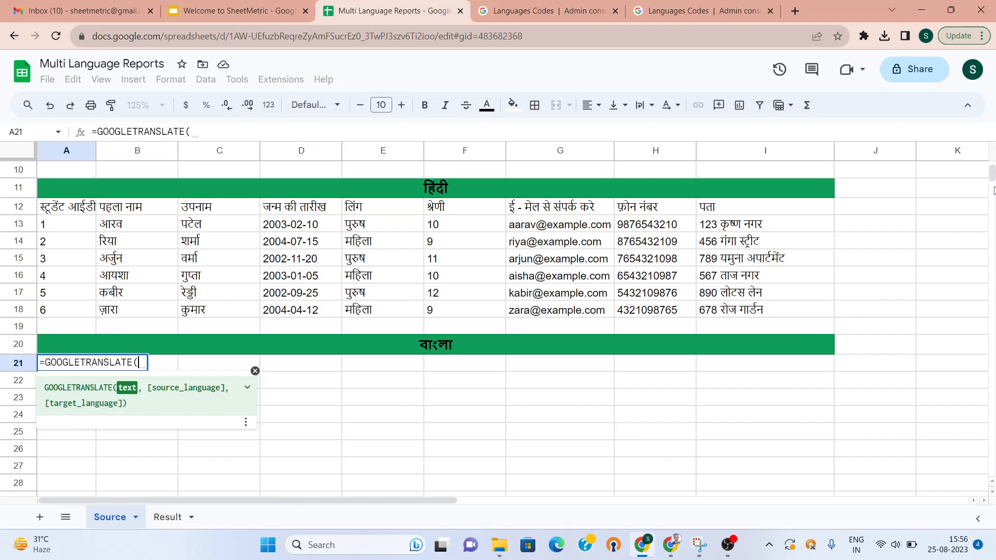
scroll(992, 174, up, 3)
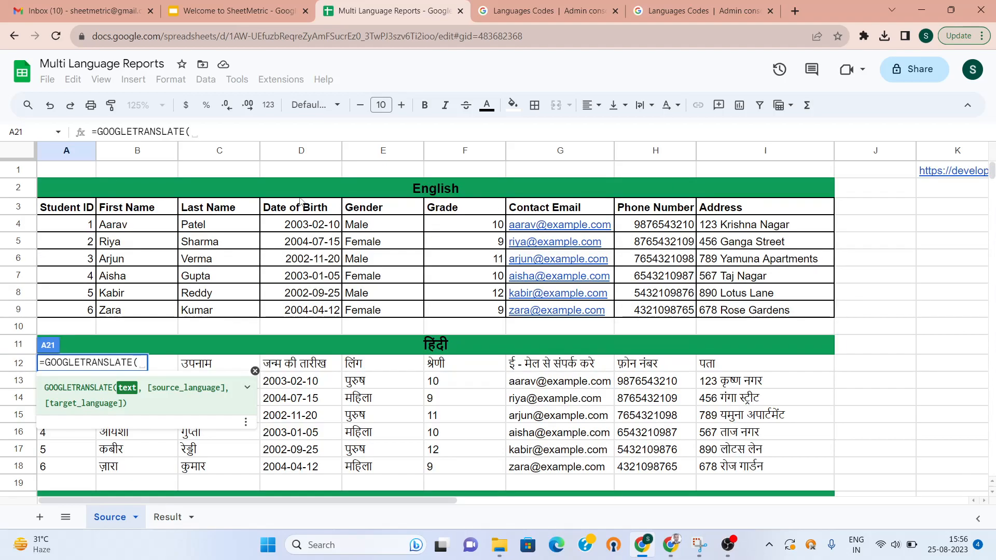
click(87, 208)
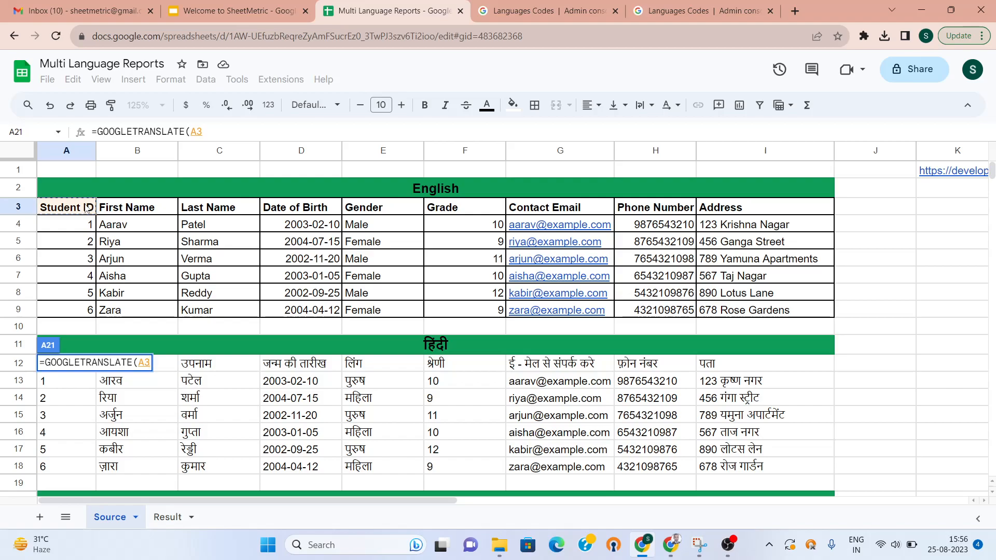
text(,)
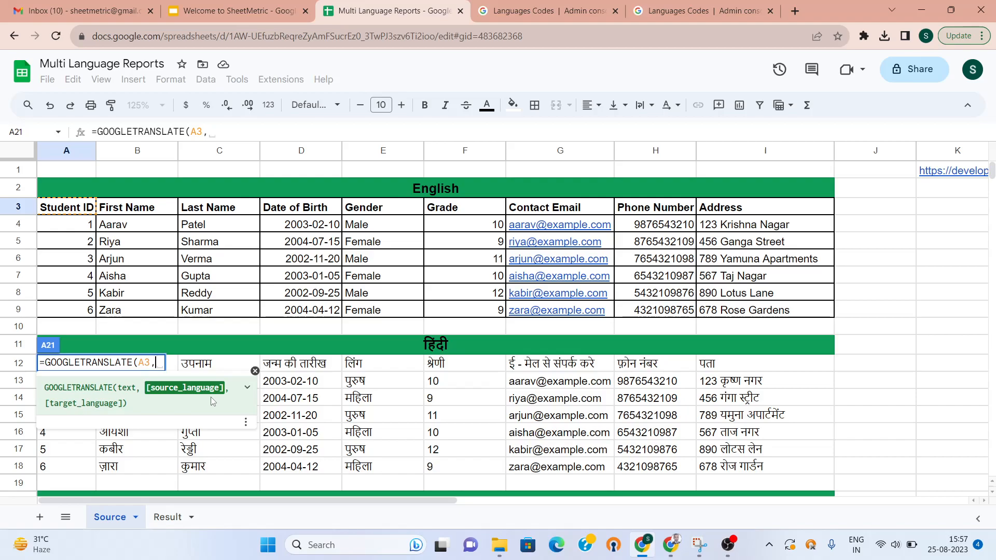
text(")
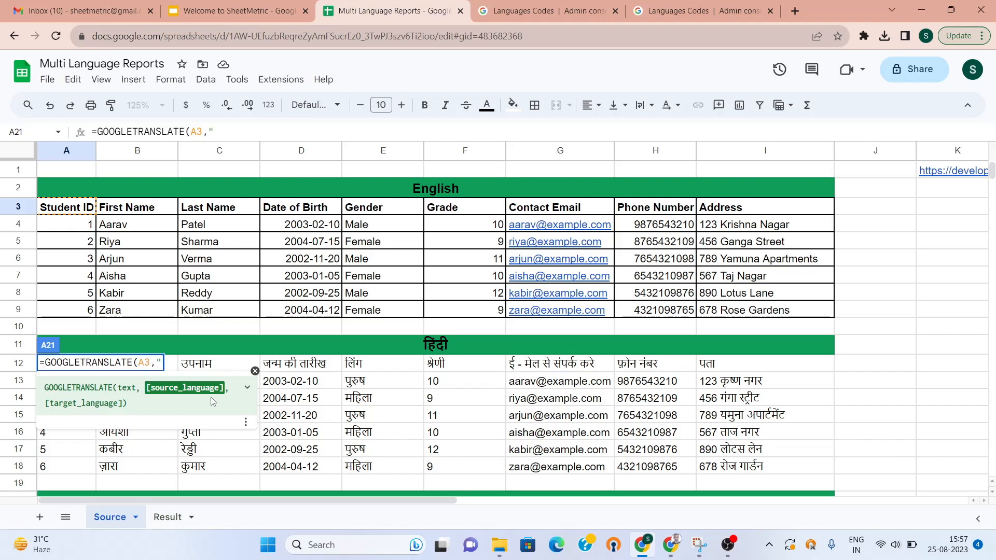
text(en",)
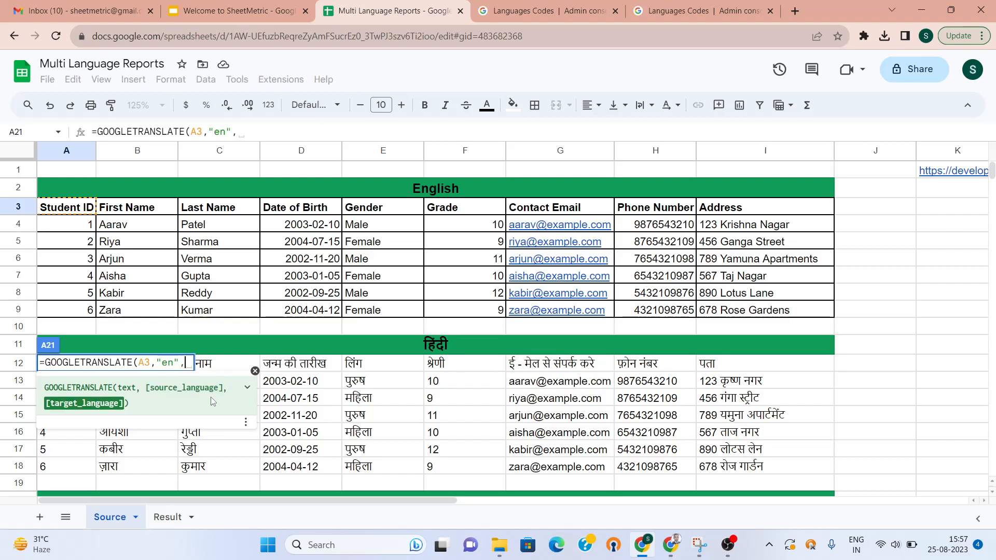
text("bn")
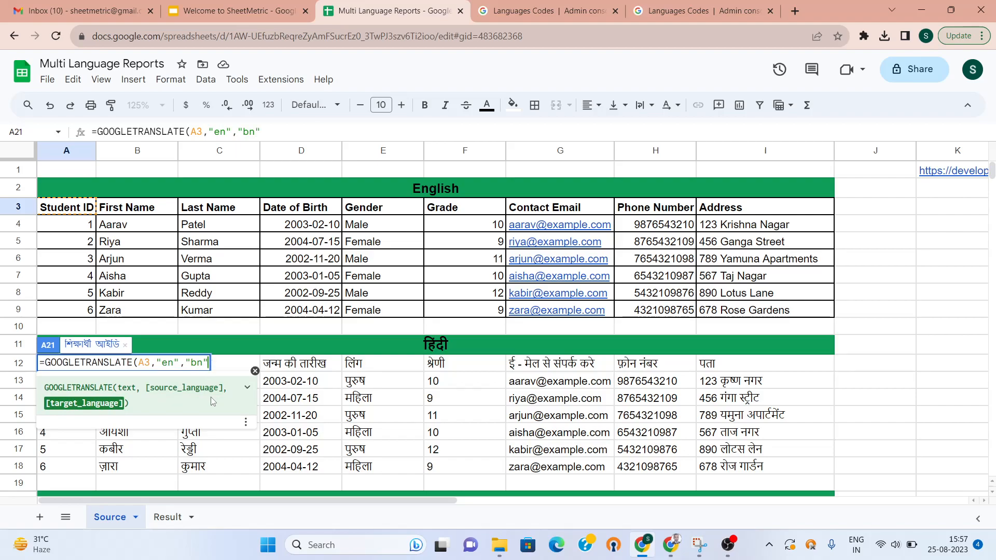
text())
key(Return)
key(Up)
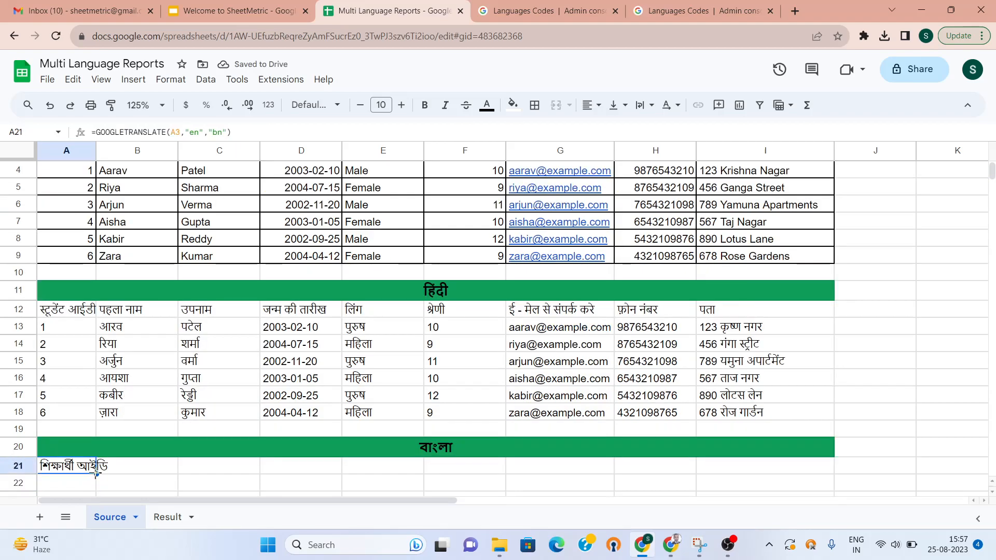
Copy the Bengali formula across row 21 to column I and fill it down to row 28
drag(96, 473, 790, 477)
key(shift+Down)
key(shift+Down)
key(shift+Down)
key(shift+Down)
key(shift+Down)
key(shift+Down)
key(shift+Down)
key(shift+Down)
key(shift+Down)
key(shift+Down)
key(shift+Down)
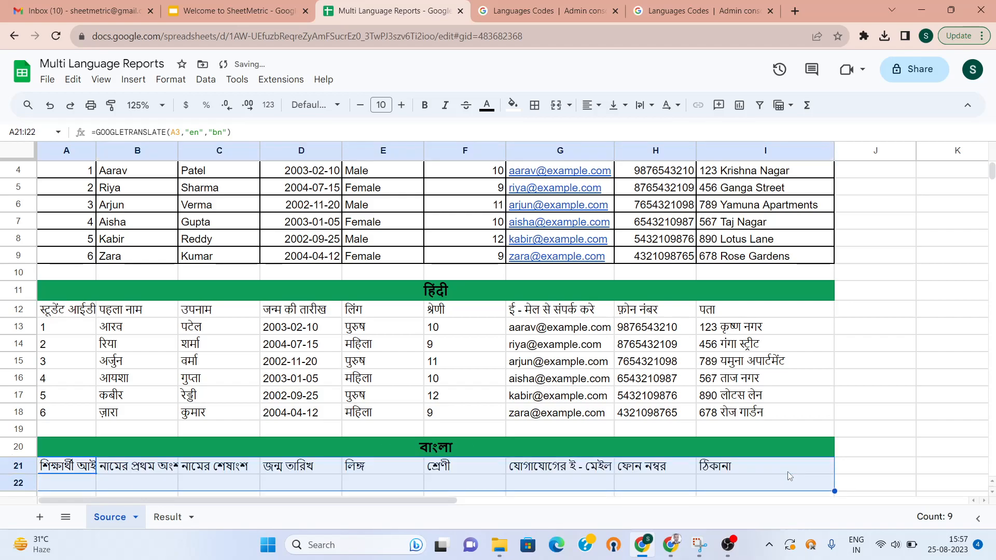
key(shift+Up)
key(shift+Up)
key(shift+Up)
key(shift+Up)
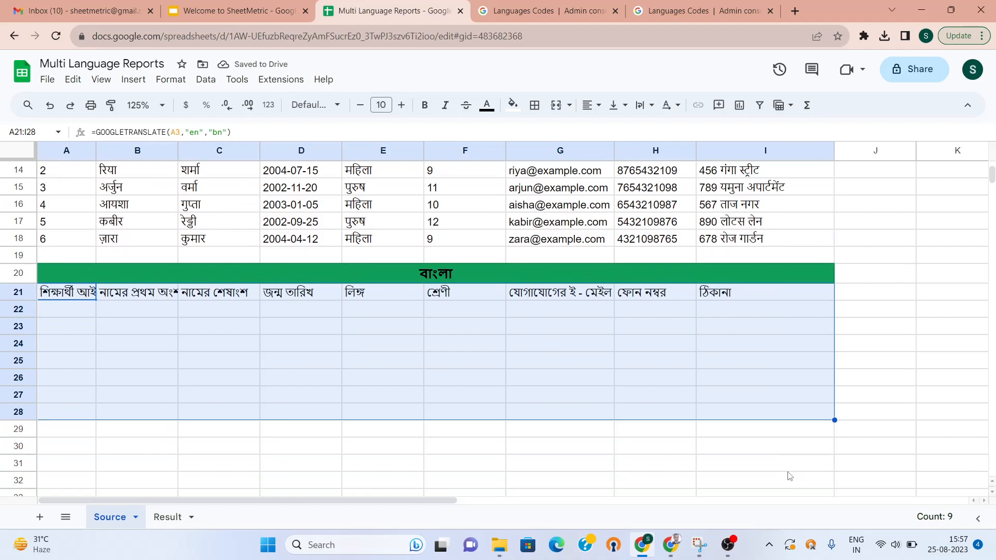
key(ctrl+d)
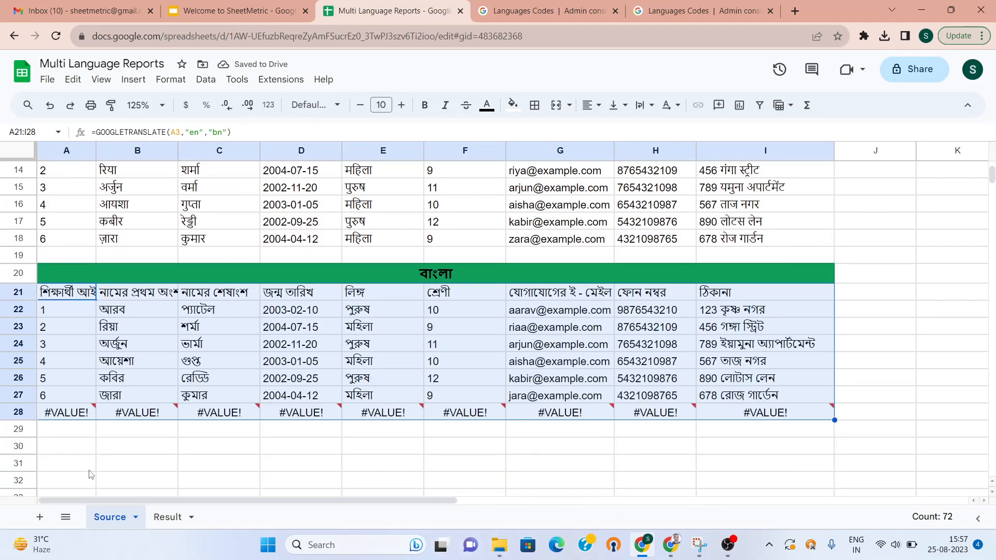
Delete the #VALUE! error row 28
click(18, 413)
right_click(18, 412)
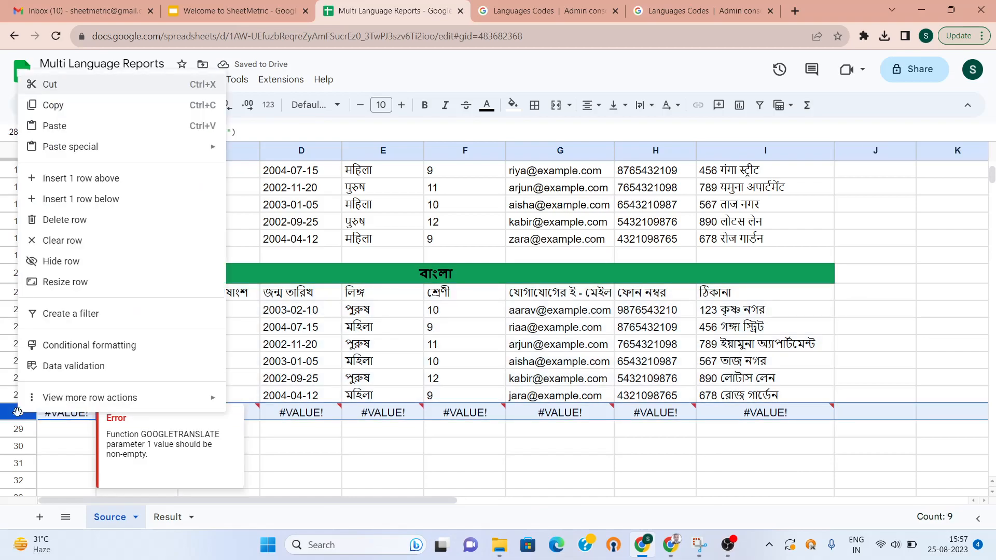
click(73, 220)
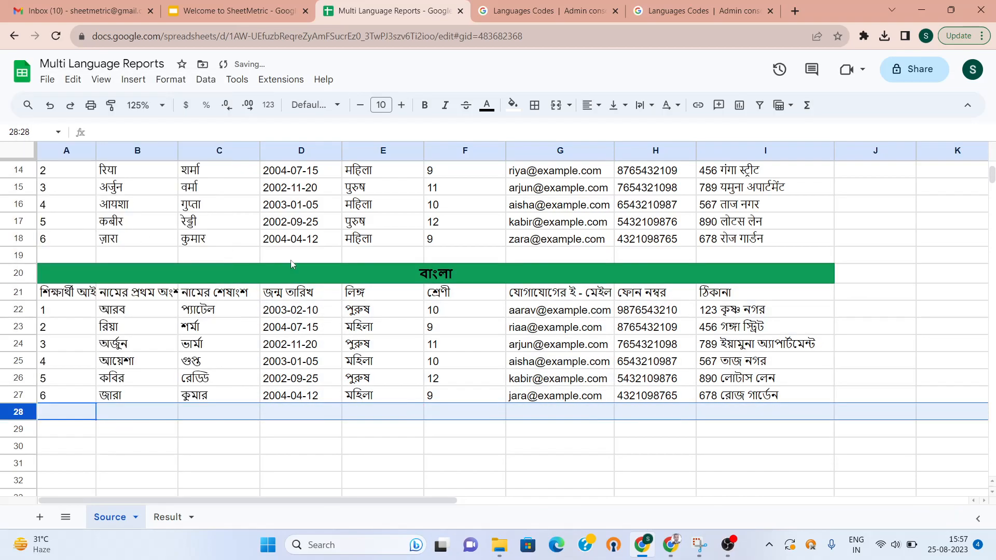
click(297, 275)
Step back through the English and Hindi tables and open the File menu
key(Up)
key(Up)
key(Up)
key(Up)
key(Up)
key(Up)
key(Up)
key(Up)
key(Up)
key(Up)
key(Up)
key(Up)
key(Up)
key(Up)
key(Up)
key(Up)
key(Up)
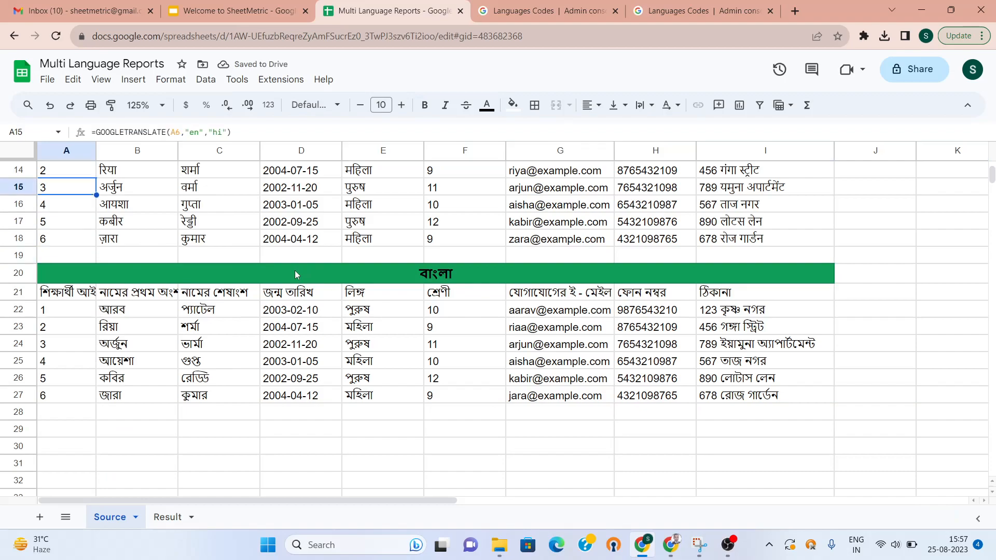
key(Up)
key(Up)
key(Down)
key(Down)
key(Down)
key(Down)
key(Down)
key(Down)
key(Down)
key(Down)
key(Down)
key(Down)
key(Down)
key(Down)
key(Down)
key(Up)
key(Up)
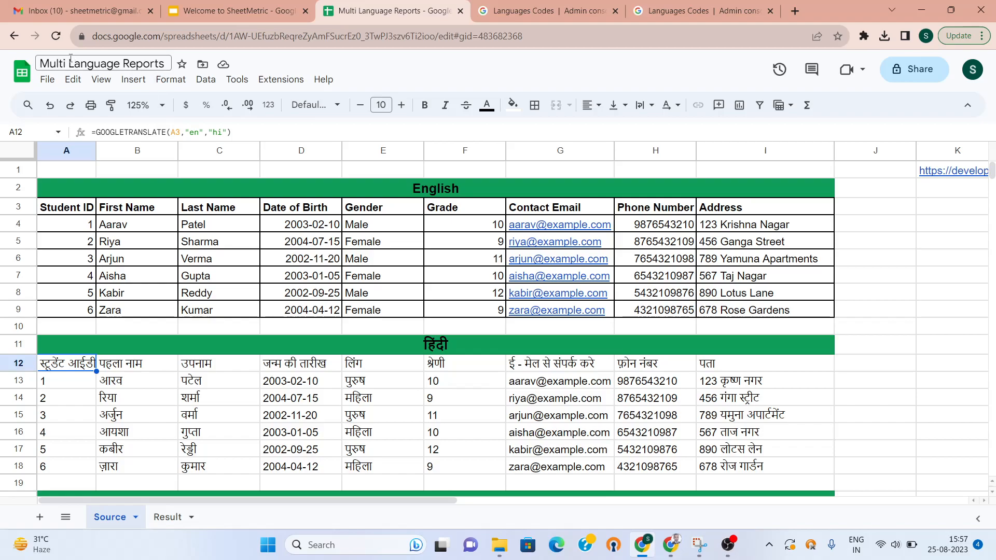
click(49, 81)
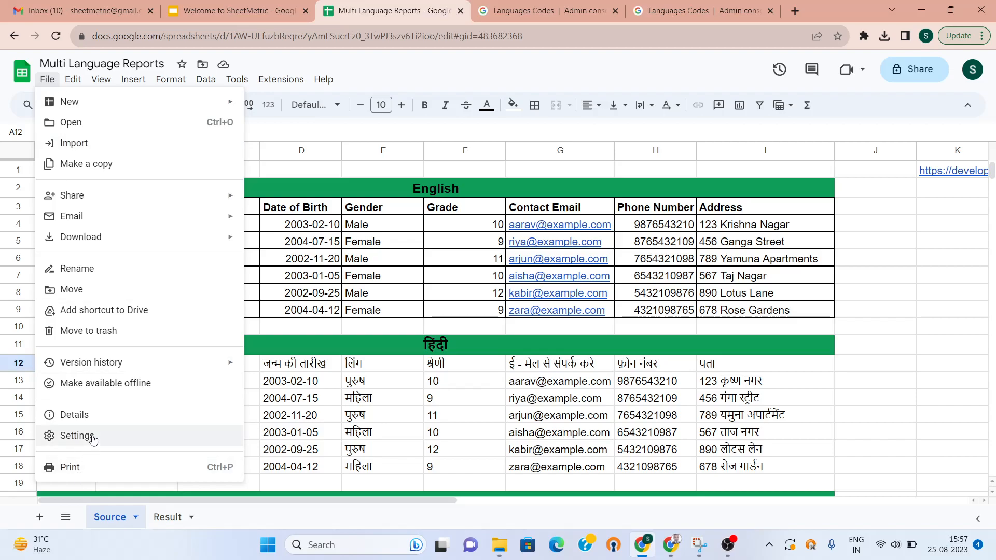
Change the spreadsheet locale to India in Settings and save and reload
click(77, 435)
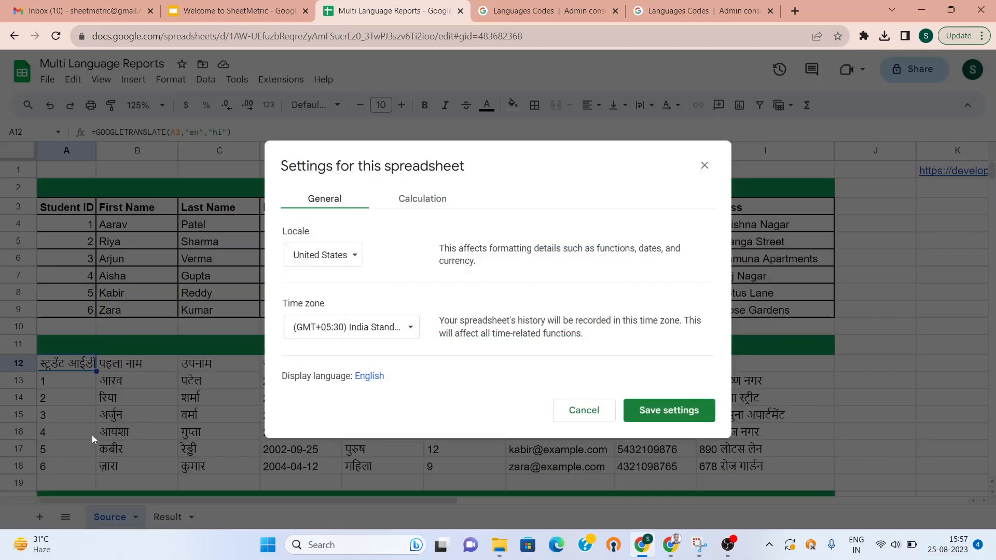
click(350, 260)
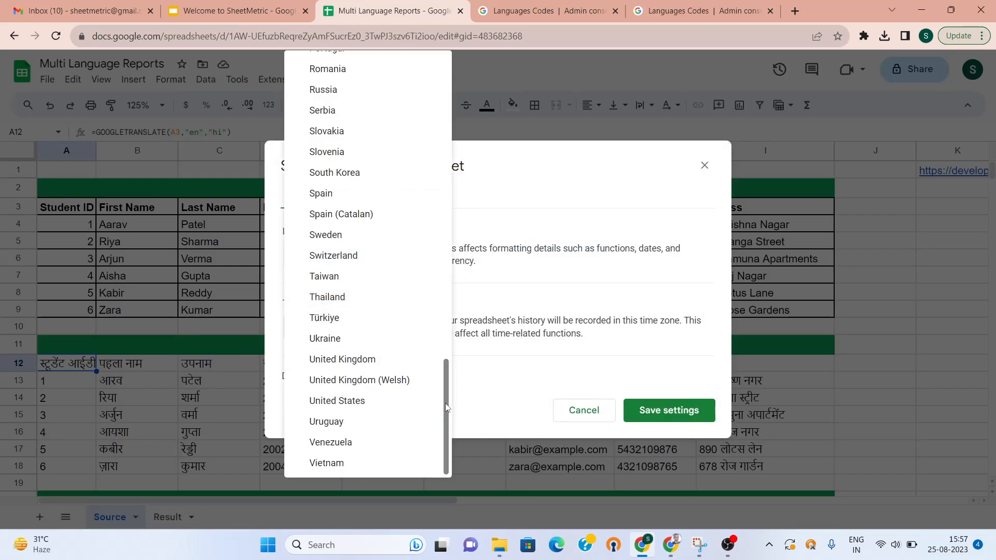
drag(447, 407, 449, 201)
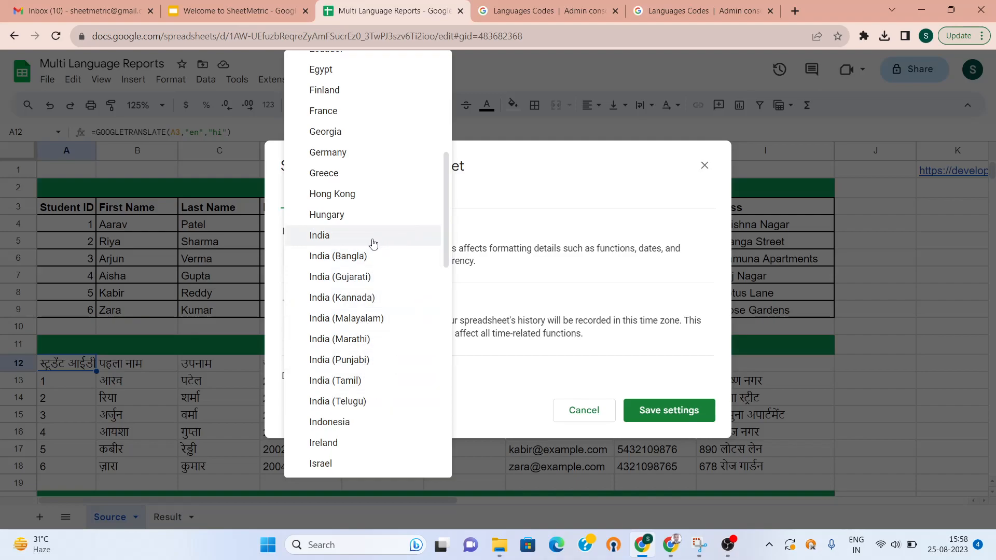
click(353, 237)
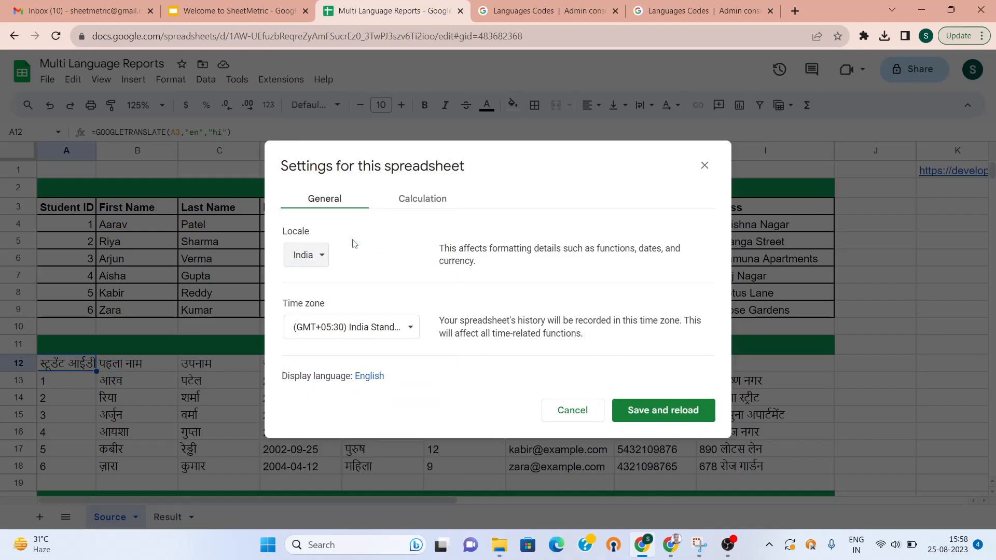
click(653, 409)
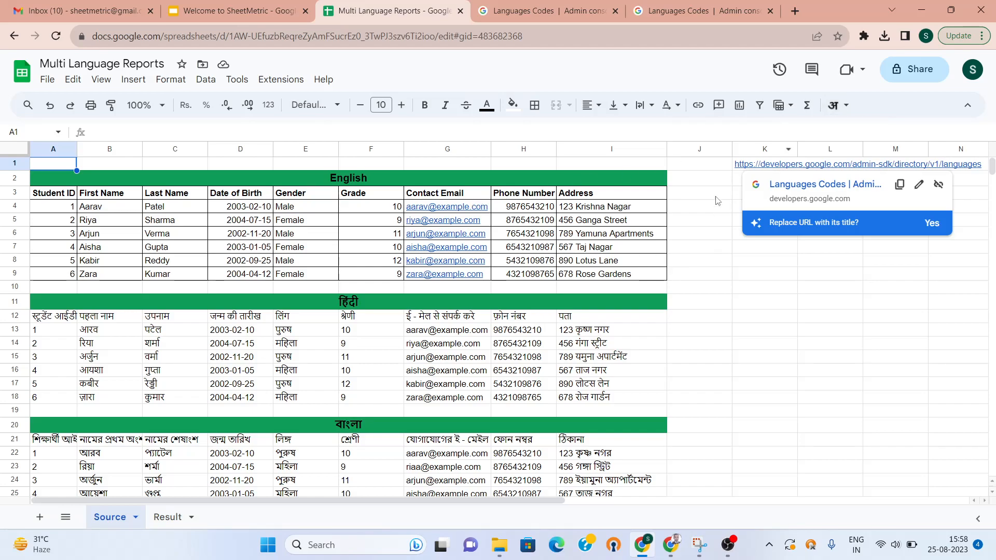
Write the note 'File-->Settings--->Locale-->Select Language' in cell H1
click(524, 166)
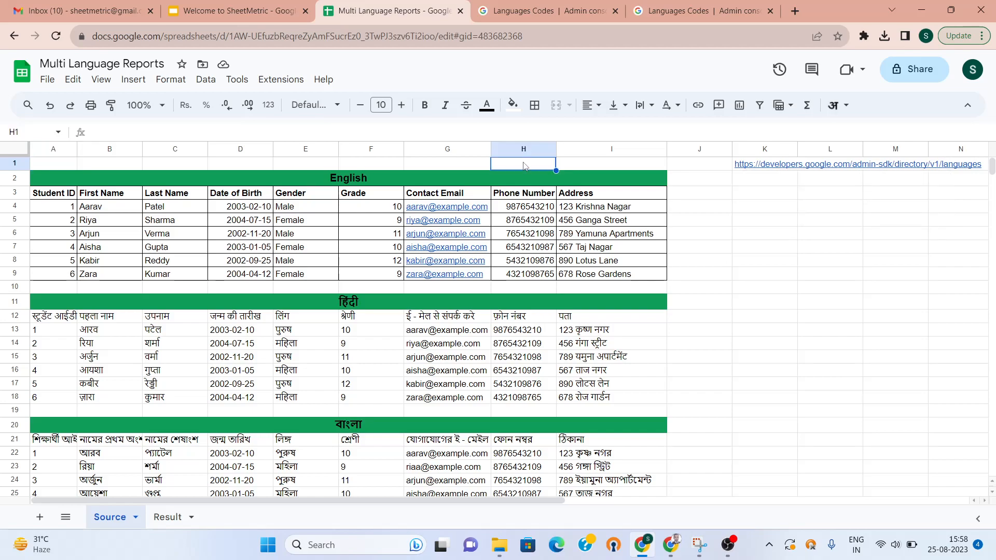
text(File)
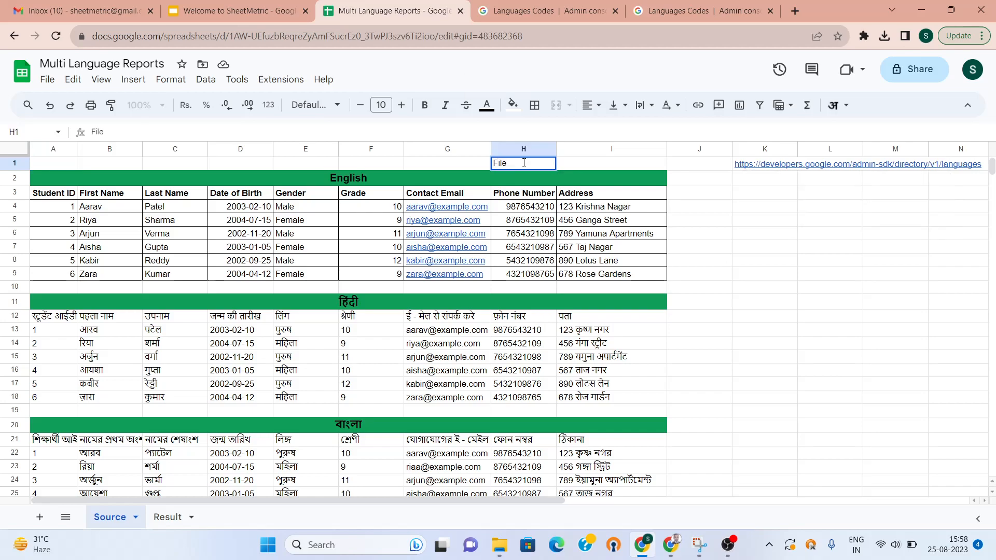
text(-->Settings--->Loc)
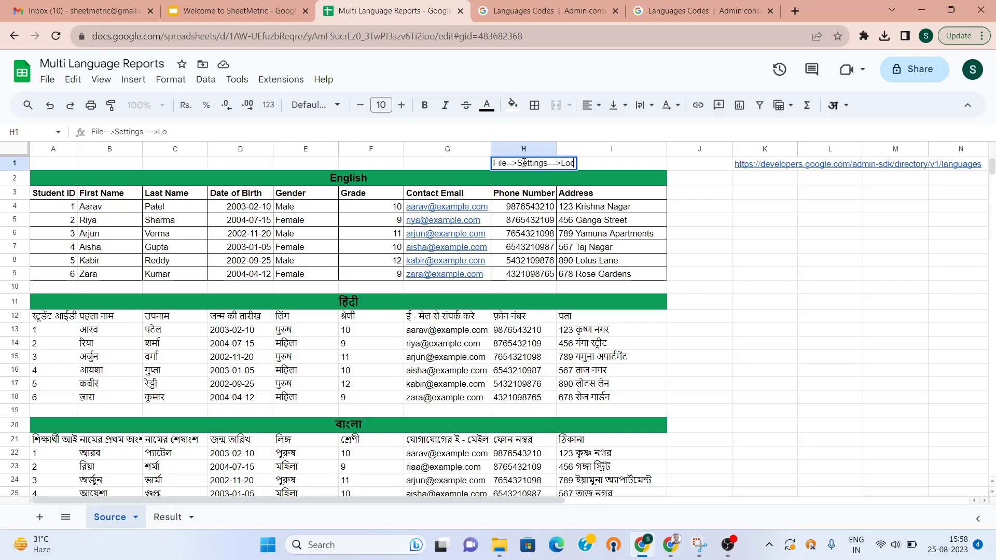
text(ale-->Select Language)
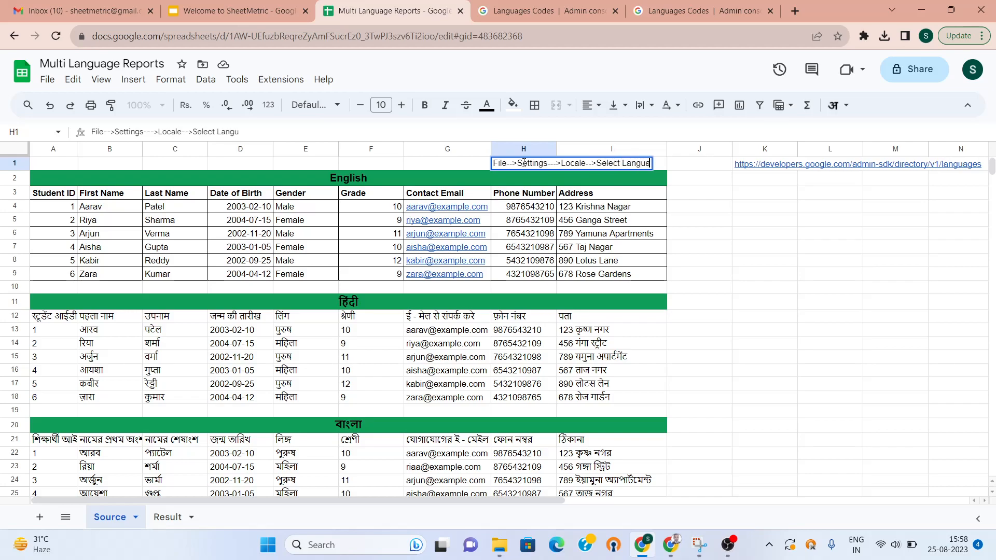
key(Return)
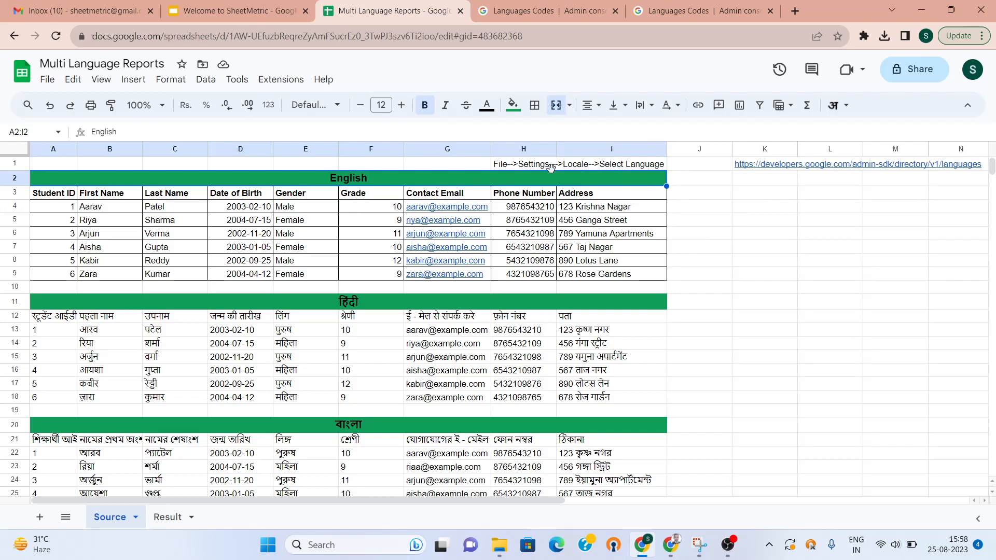
click(533, 212)
key(Left)
key(Left)
key(Left)
key(Left)
key(Left)
key(Left)
key(Left)
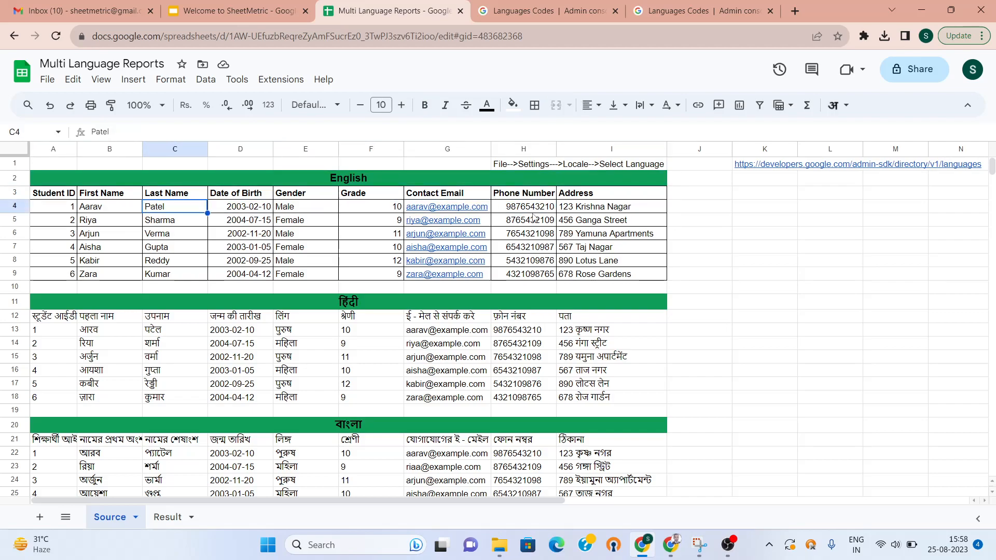
key(Up)
key(Down)
key(Down)
key(Down)
key(Down)
key(Down)
key(Down)
key(Down)
key(Down)
key(Down)
key(Down)
key(Down)
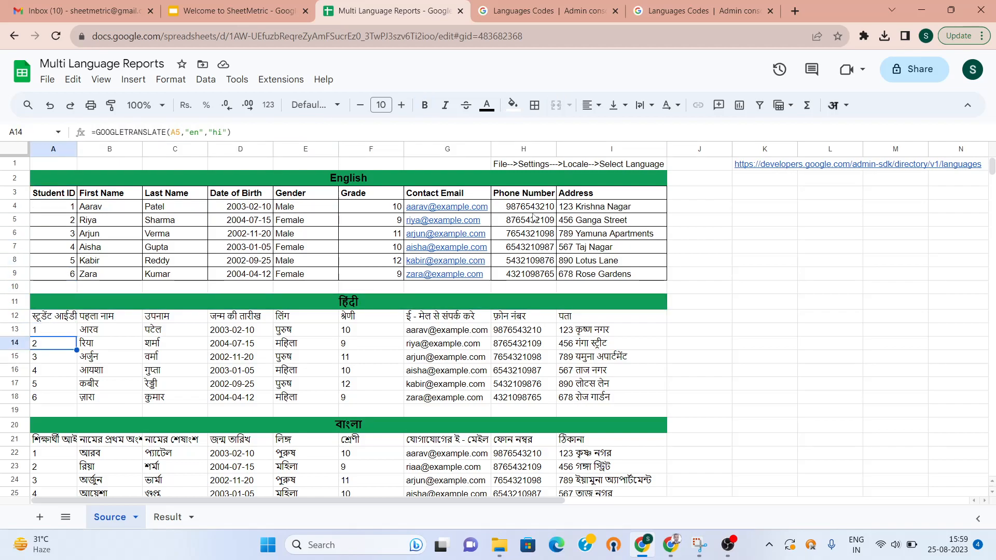
key(Right)
key(Right)
key(Right)
key(Right)
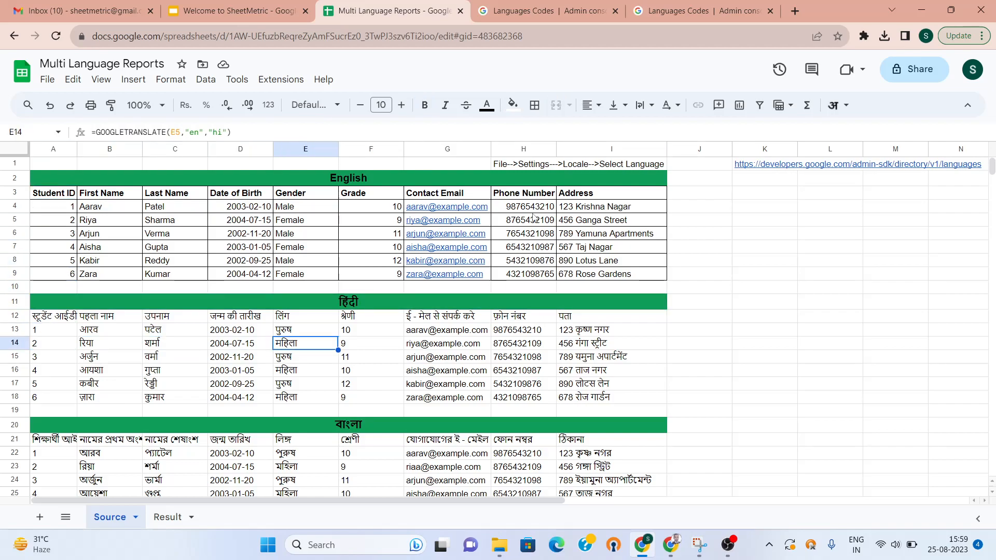
key(Up)
key(Up)
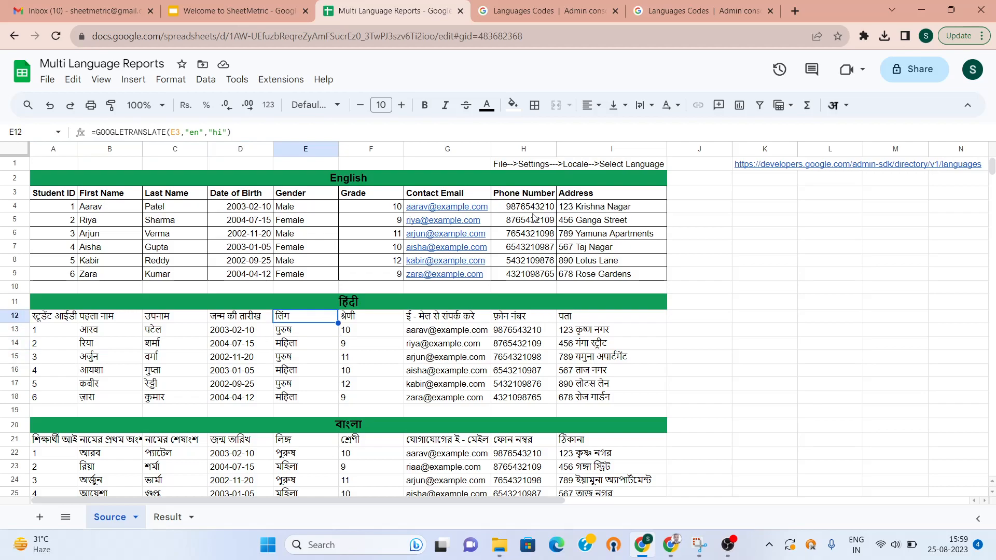
key(Down)
key(Up)
key(Right)
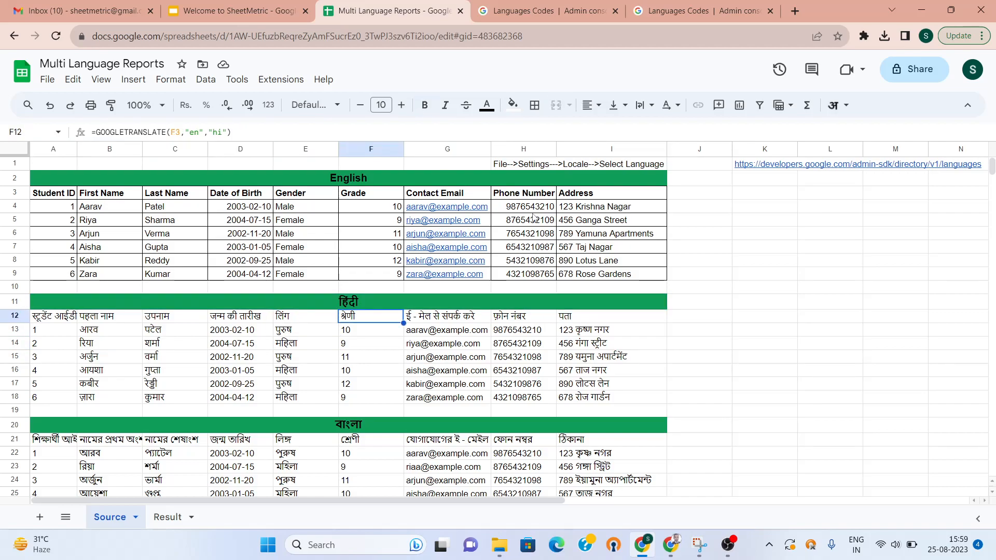
key(Left)
key(Left)
key(Left)
key(Right)
key(Right)
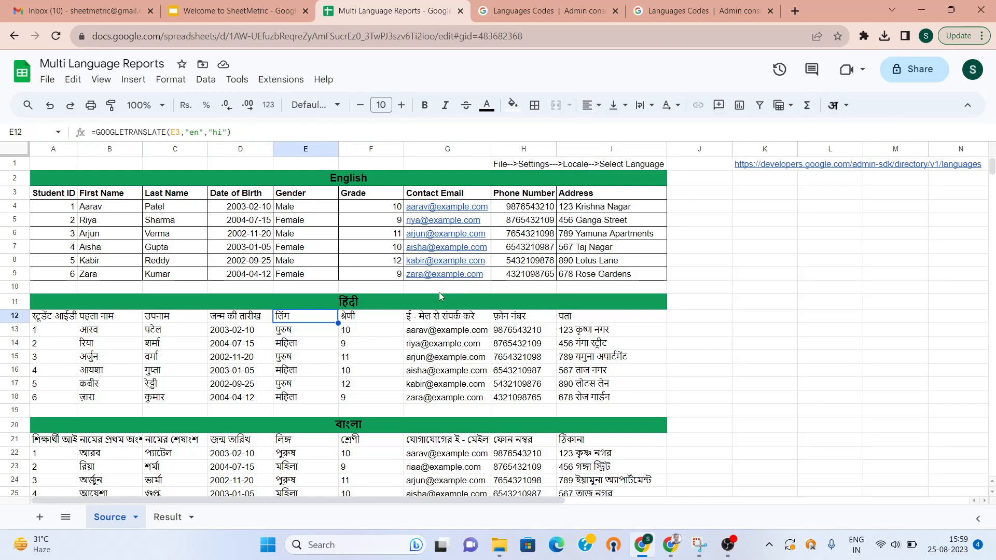
click(362, 320)
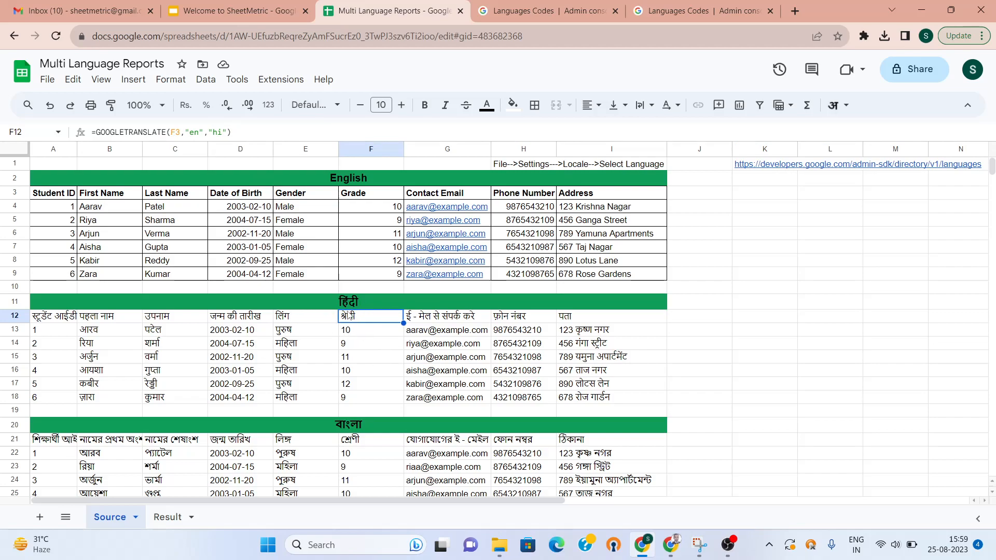
Try typing the Hindi word in F10, then clear the attempt
click(396, 290)
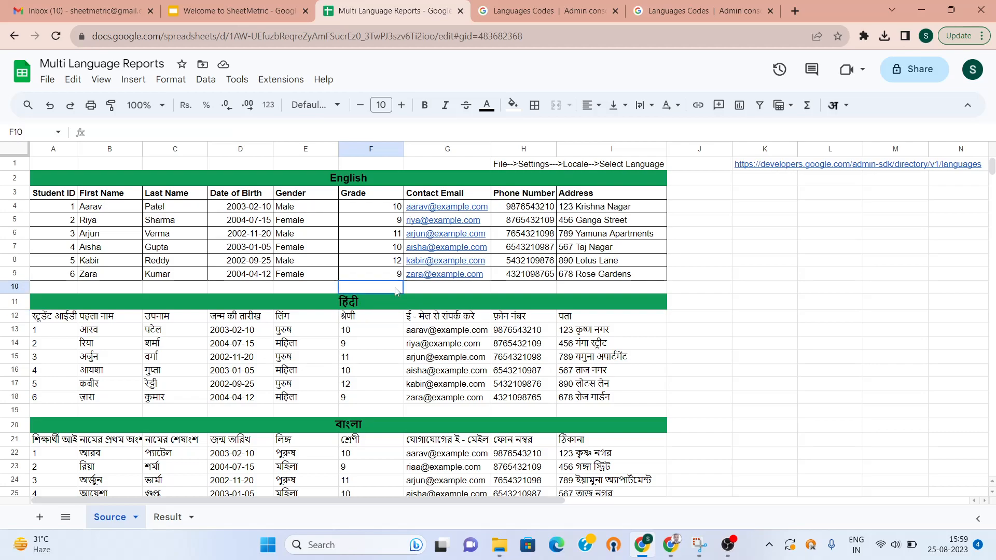
text(=)
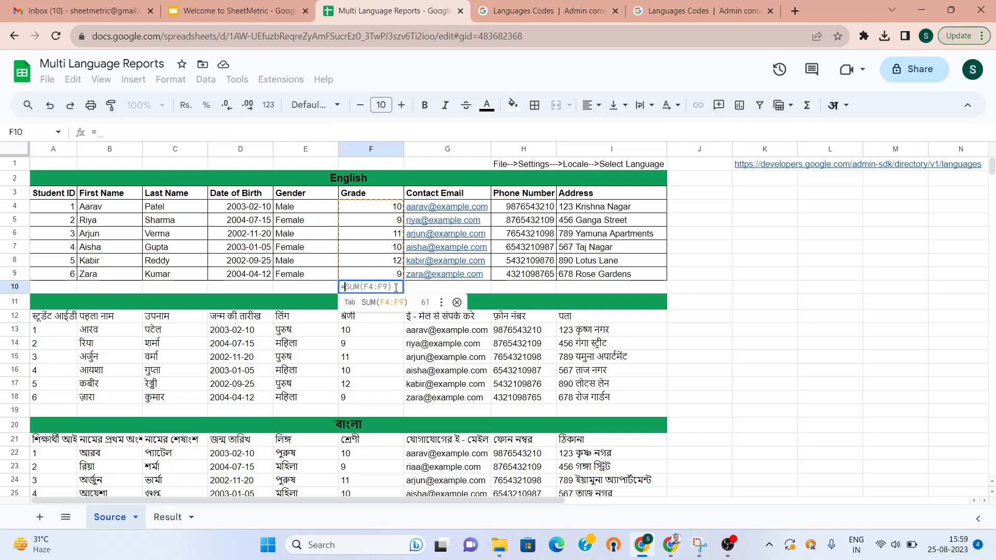
key(BackSpace)
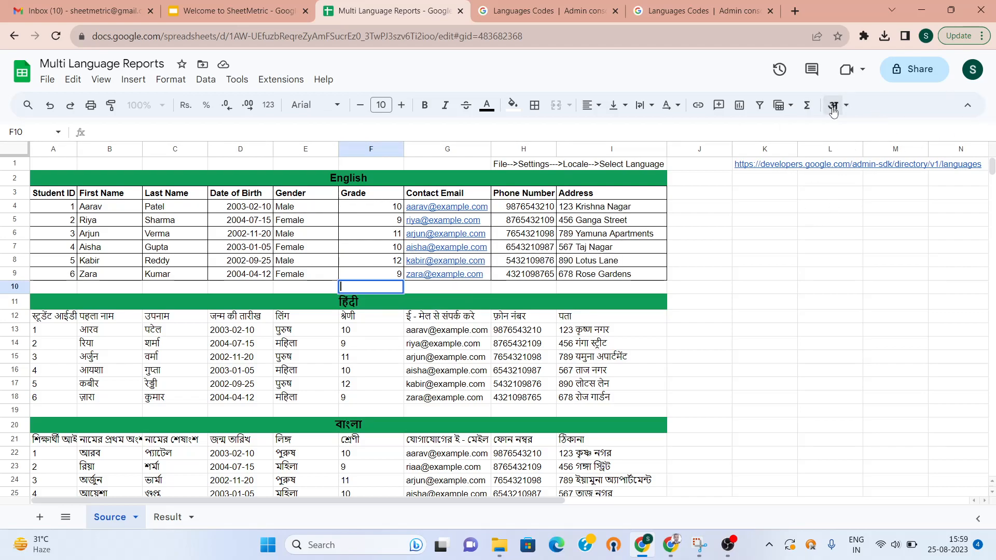
text(=var)
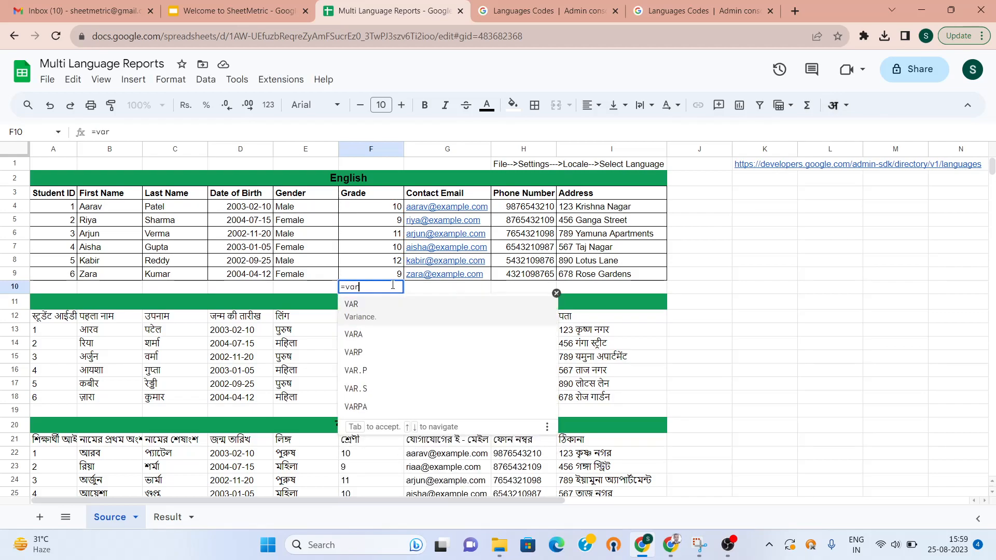
key(BackSpace)
key(BackSpace)
key(BackSpace)
text(var)
key(BackSpace)
key(BackSpace)
key(BackSpace)
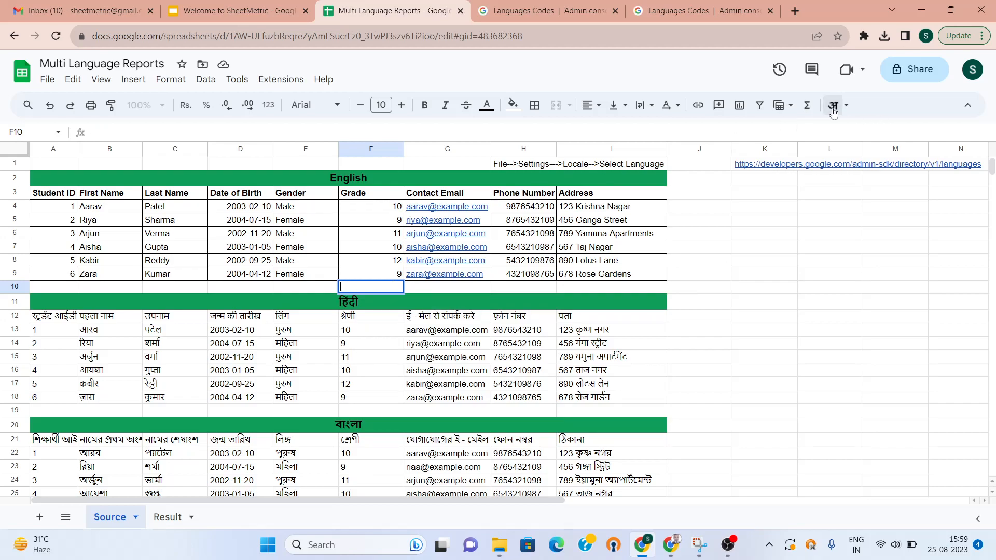
Enter वर्ग in K10 via the Hindi input tool and drop the leading = so it stays plain text
click(764, 287)
text(=varg)
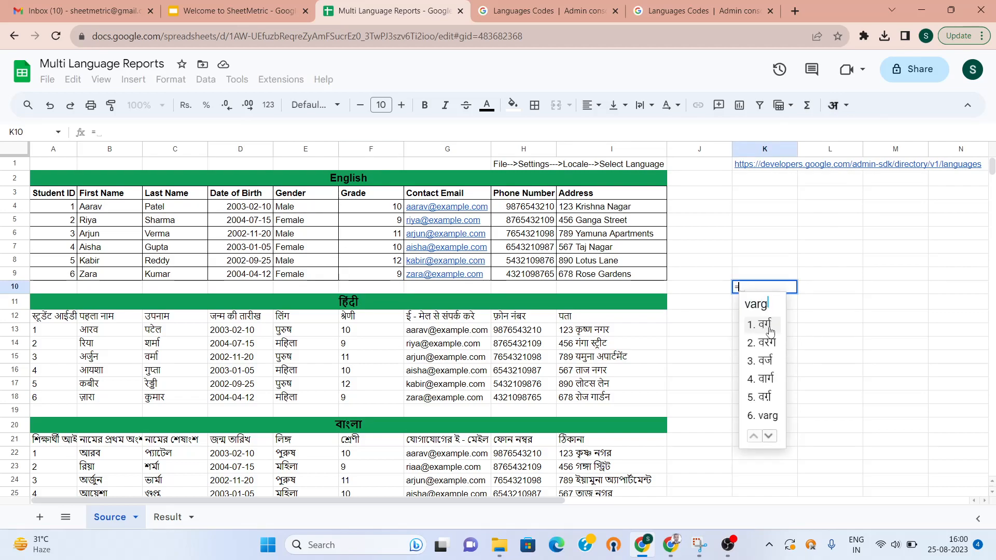
key(space)
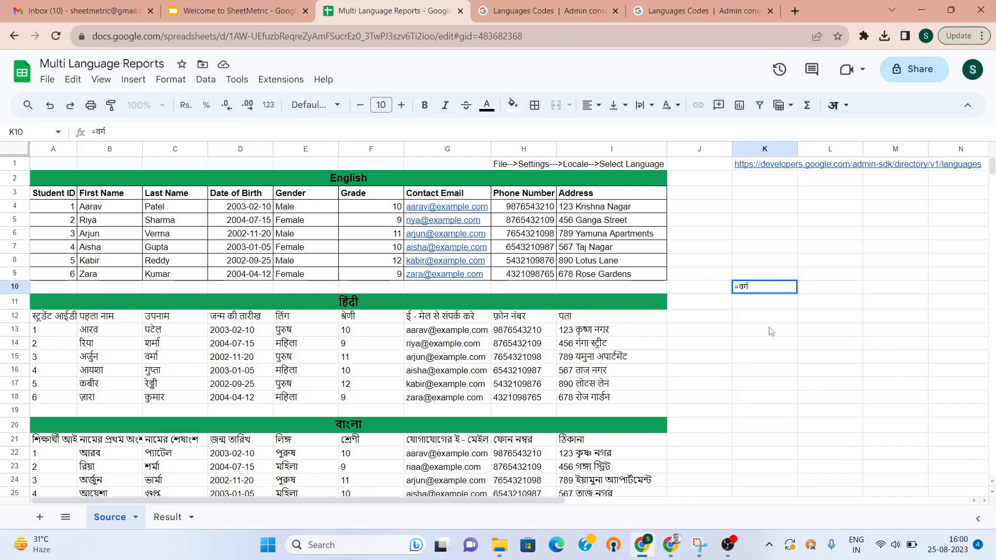
key(Return)
key(Up)
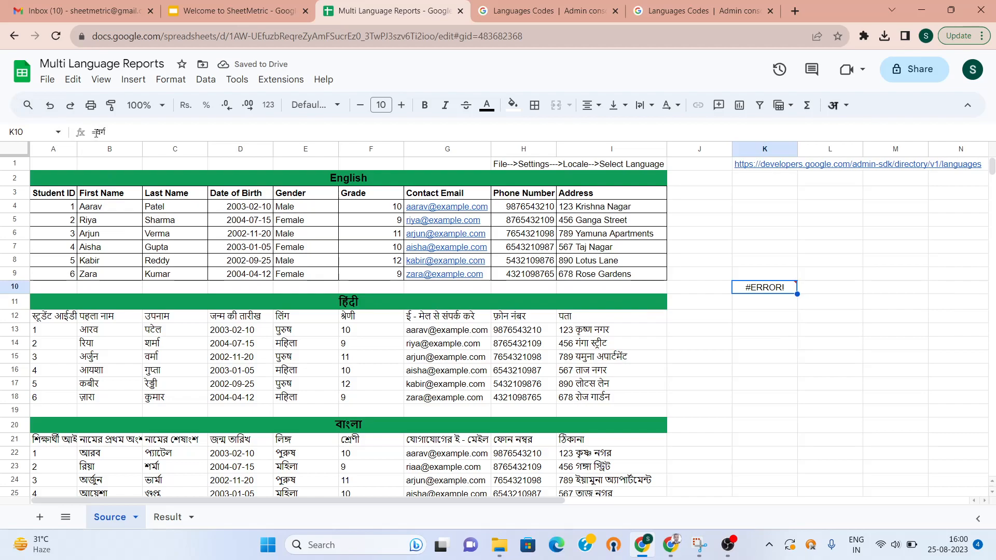
click(96, 134)
key(BackSpace)
key(Return)
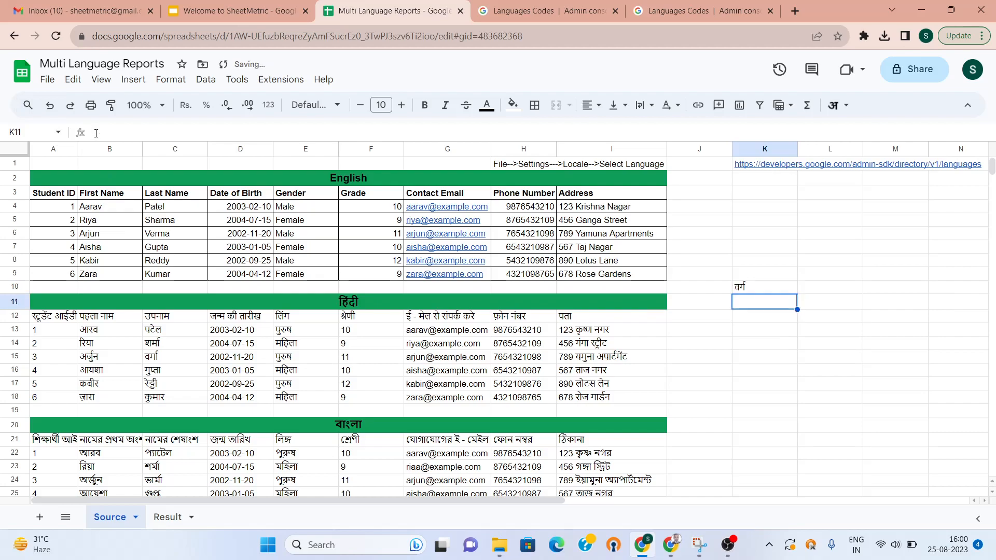
key(Up)
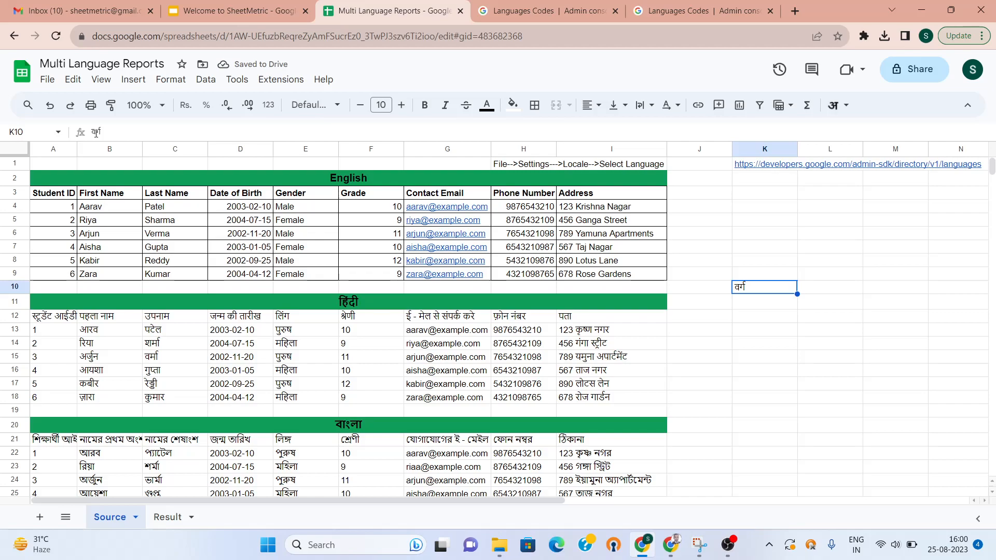
Copy वर्ग from K10 and paste it over the Grade heading in F12
key(ctrl+c)
key(Left)
key(Left)
key(Left)
key(Left)
key(Left)
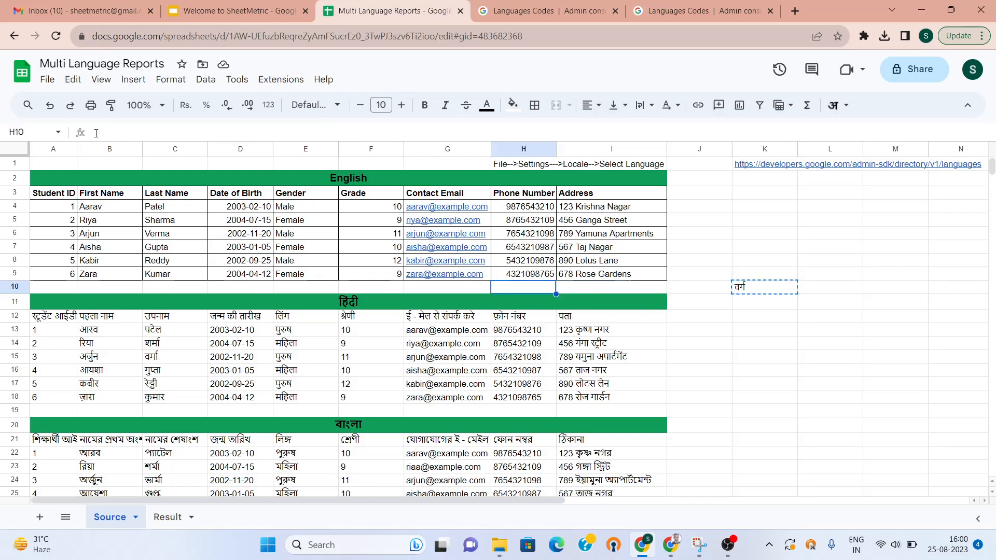
key(Down)
key(Down)
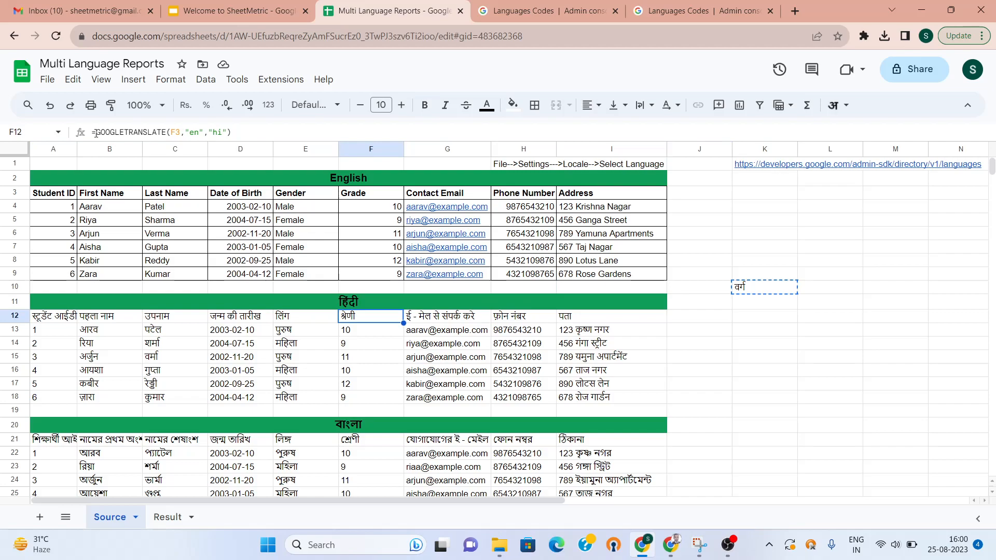
key(ctrl+v)
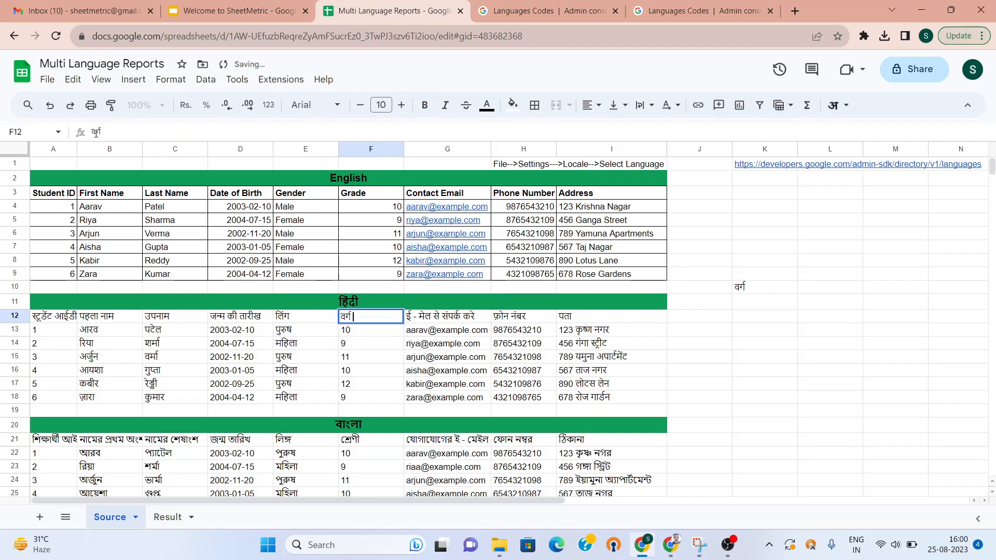
click(729, 317)
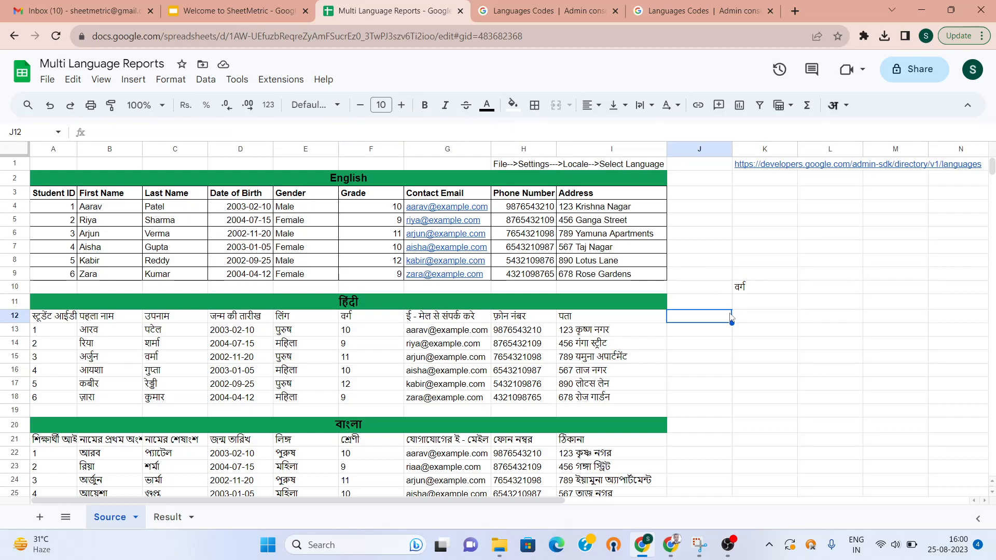
Inspect the GOOGLETRANSLATE formulas along Hindi header row 12 and its title
key(Left)
key(Left)
key(Left)
key(Left)
key(Left)
key(Left)
key(Left)
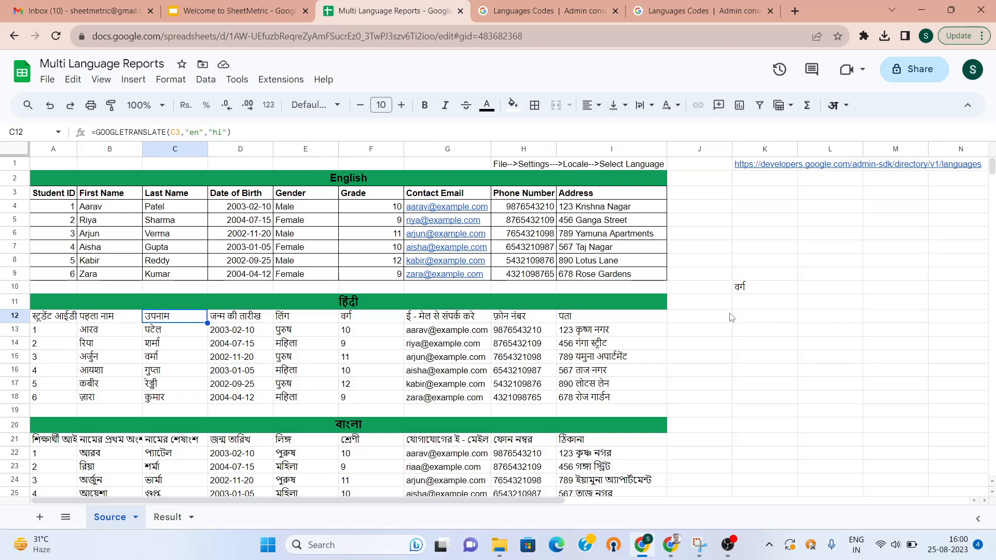
key(Left)
key(Left)
key(Right)
key(Right)
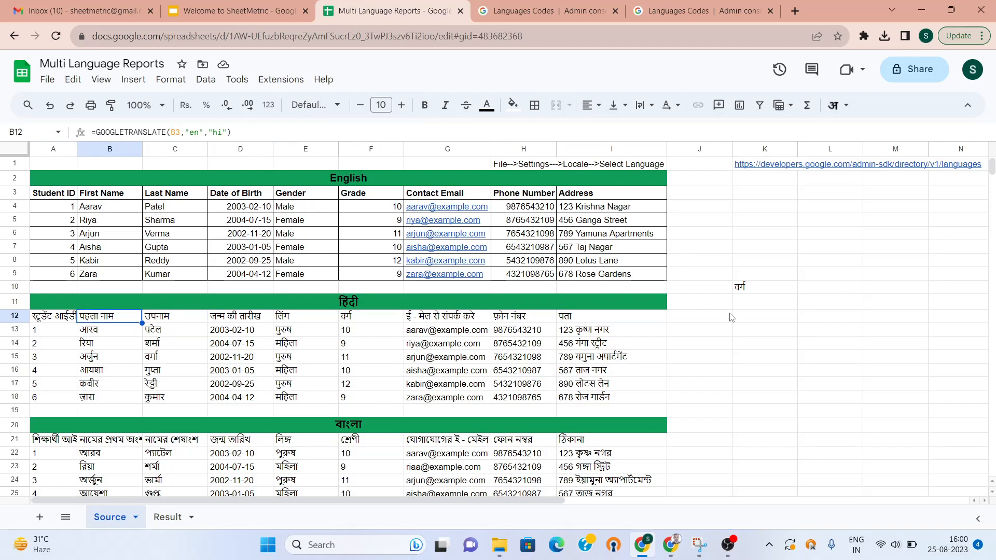
key(Up)
Type 'antim naam' in K11 with the Hindi input tool to get अंतिम नाम
key(Down)
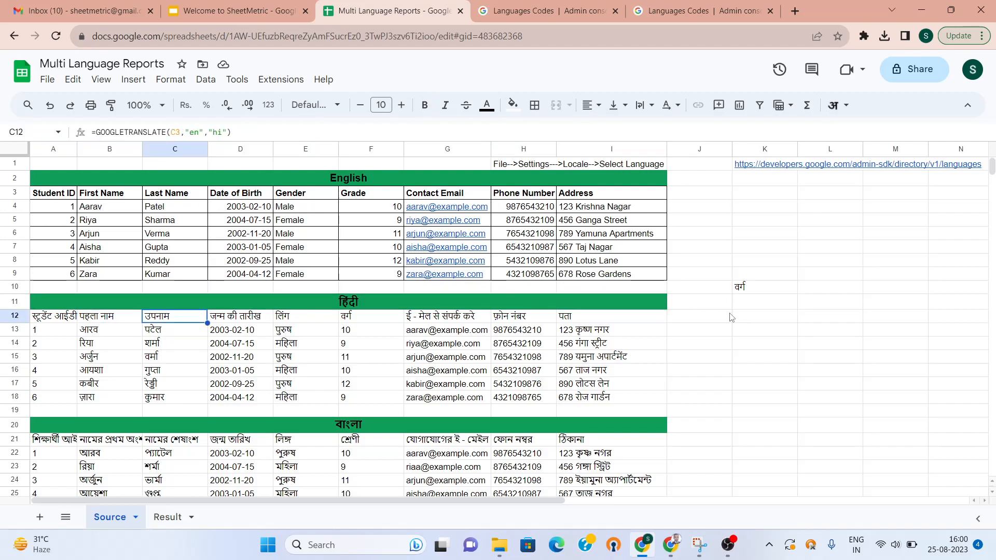
key(Right)
click(728, 317)
key(Right)
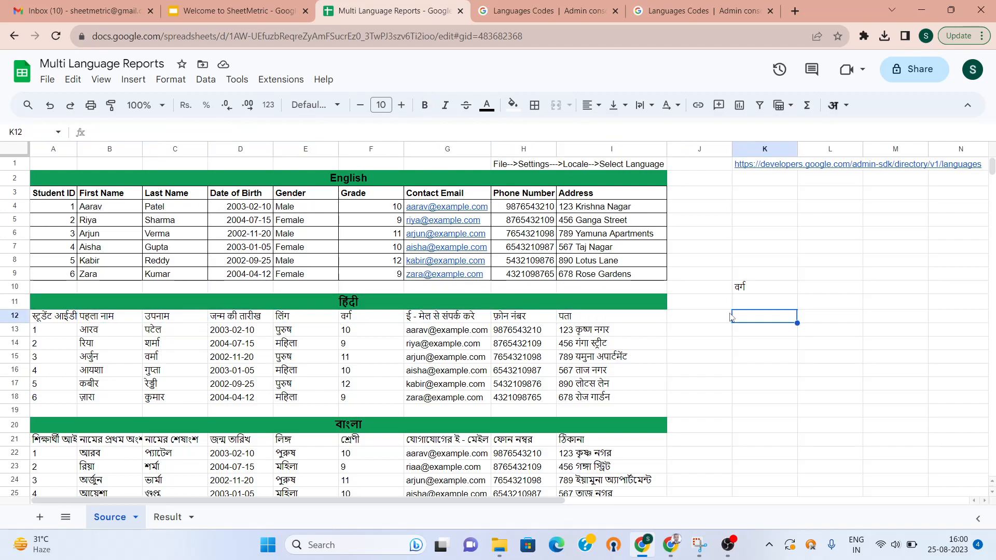
key(Up)
text(A)
key(BackSpace)
text(antim)
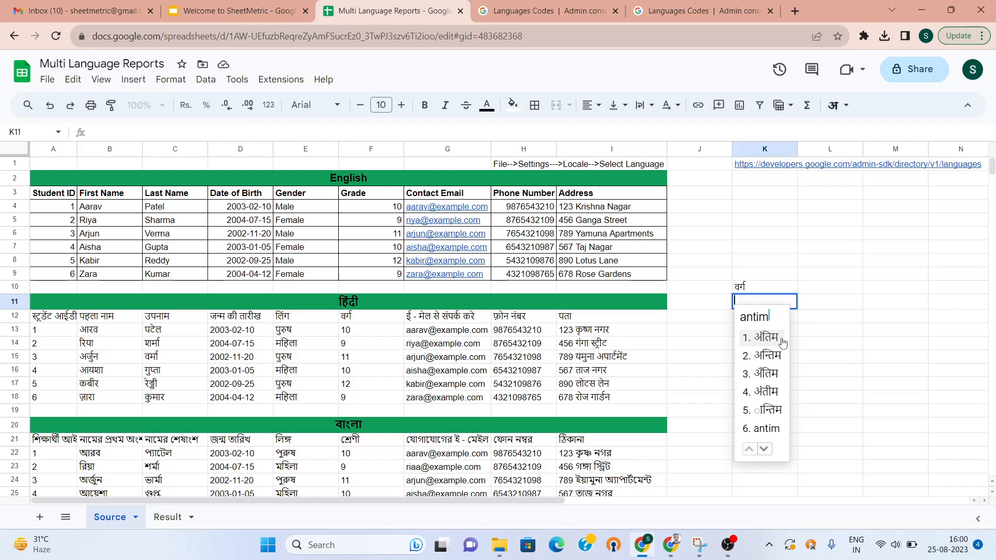
click(773, 340)
text(naam)
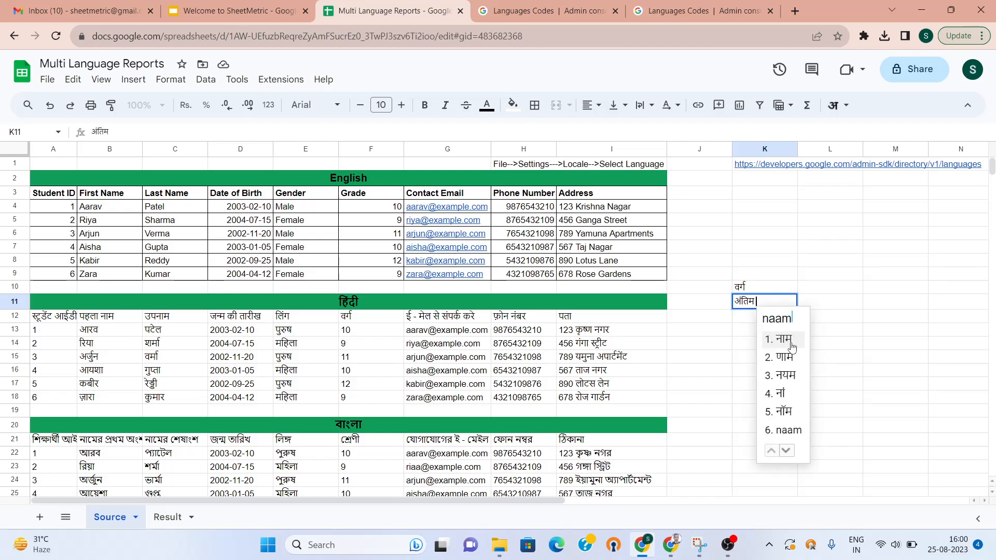
click(792, 342)
key(Return)
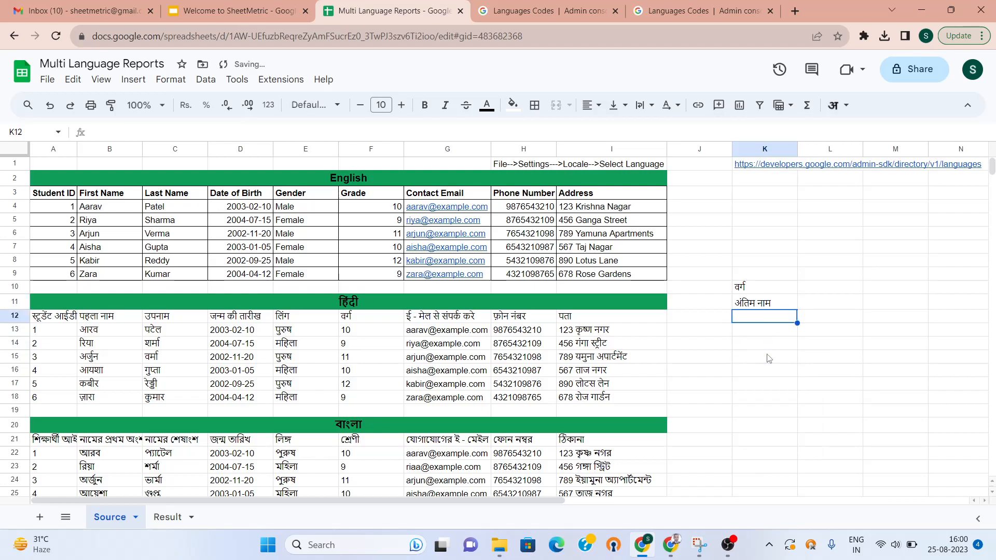
key(Up)
Copy अंतिम नाम from K11 and paste it over the Last Name heading in C12
key(ctrl+c)
key(Left)
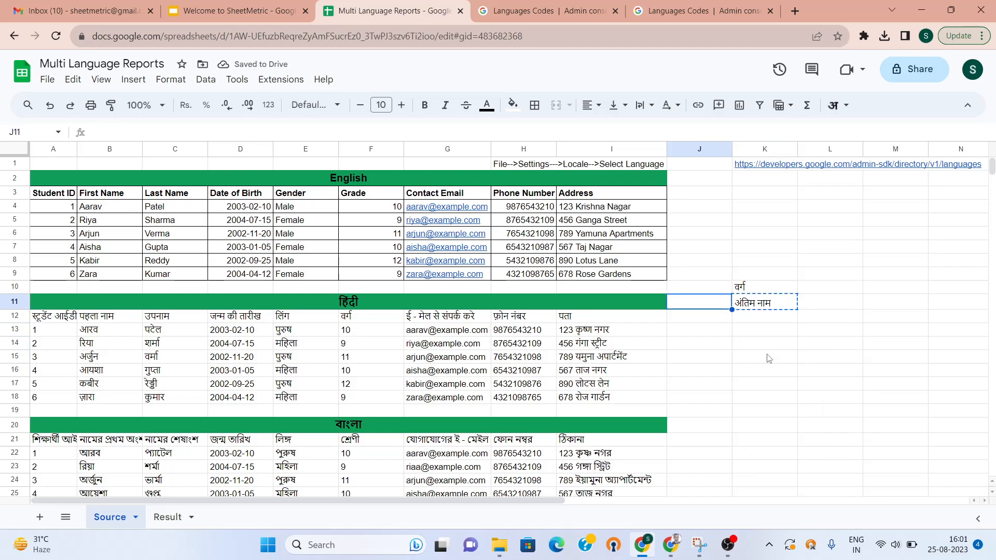
key(Left)
key(Down)
key(Down)
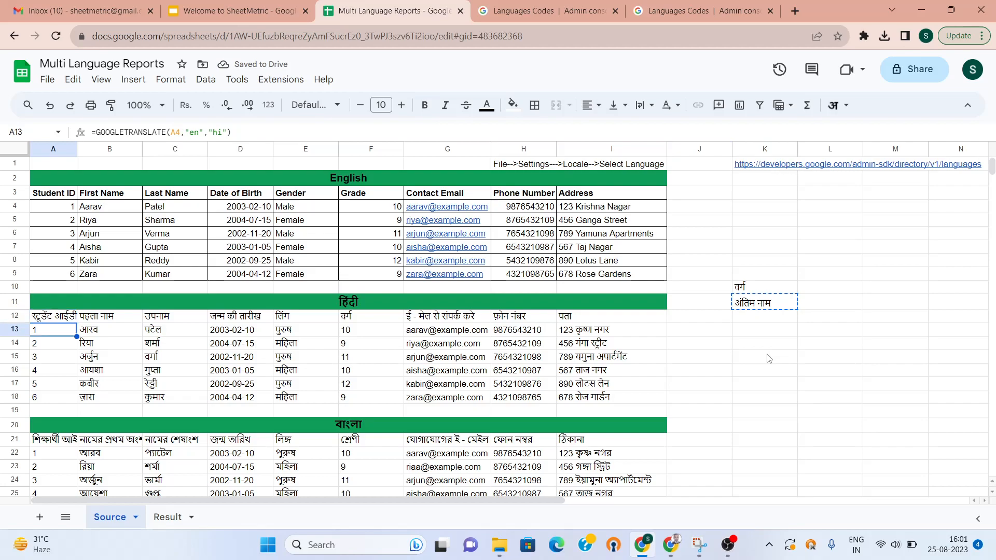
key(Up)
key(Right)
key(Right)
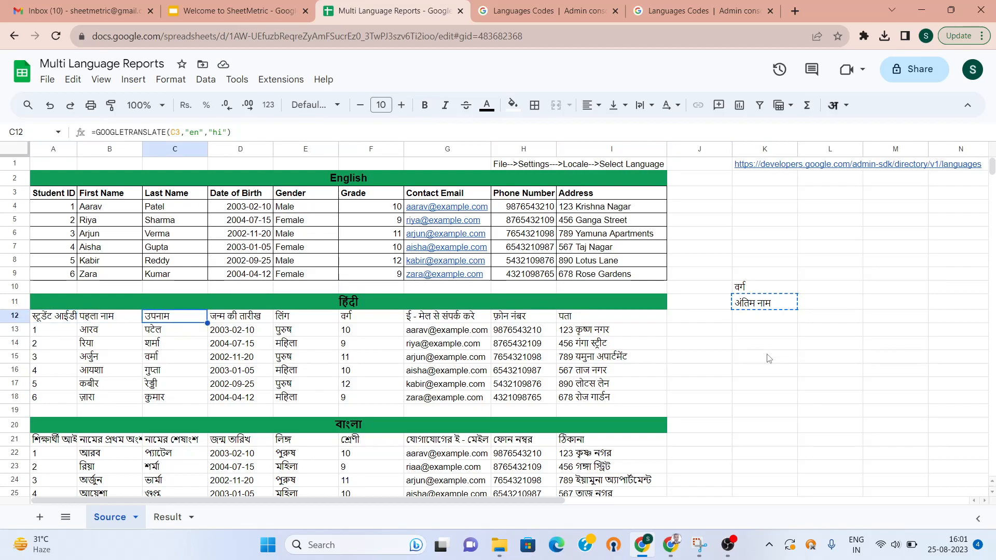
key(ctrl+v)
key(Right)
key(Right)
key(Right)
key(Right)
key(Right)
key(Right)
key(Right)
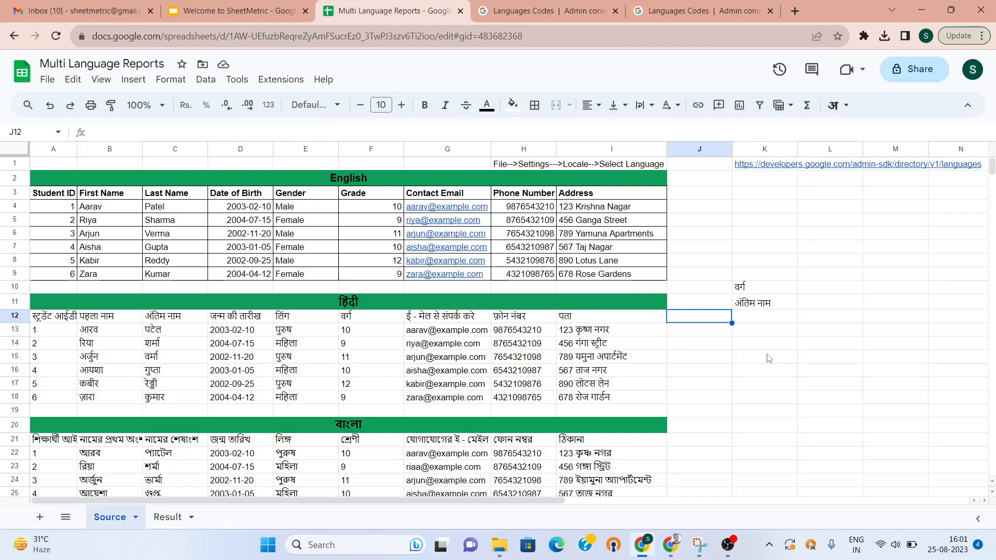
Review the Hindi title, row 12 headings and last-name values in column C
key(Down)
key(Up)
key(Up)
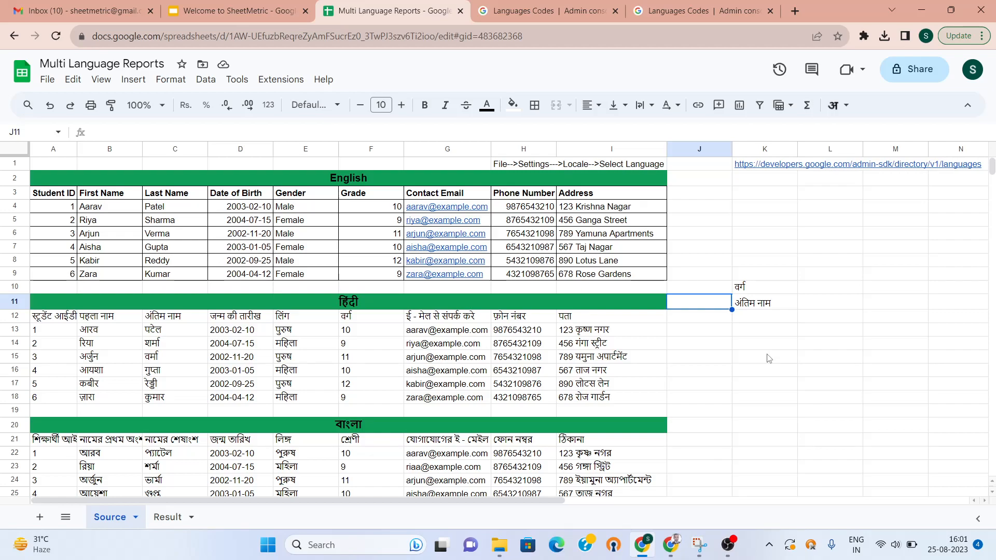
key(Left)
key(Down)
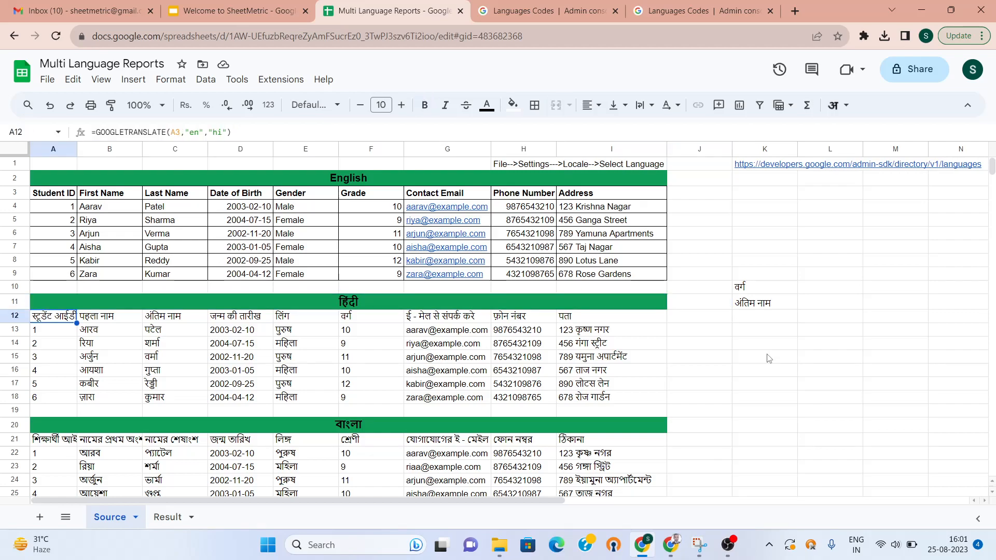
key(Right)
key(Right)
key(Right)
key(Right)
key(Right)
key(Right)
key(Right)
key(Left)
key(Left)
key(Left)
key(Left)
key(Left)
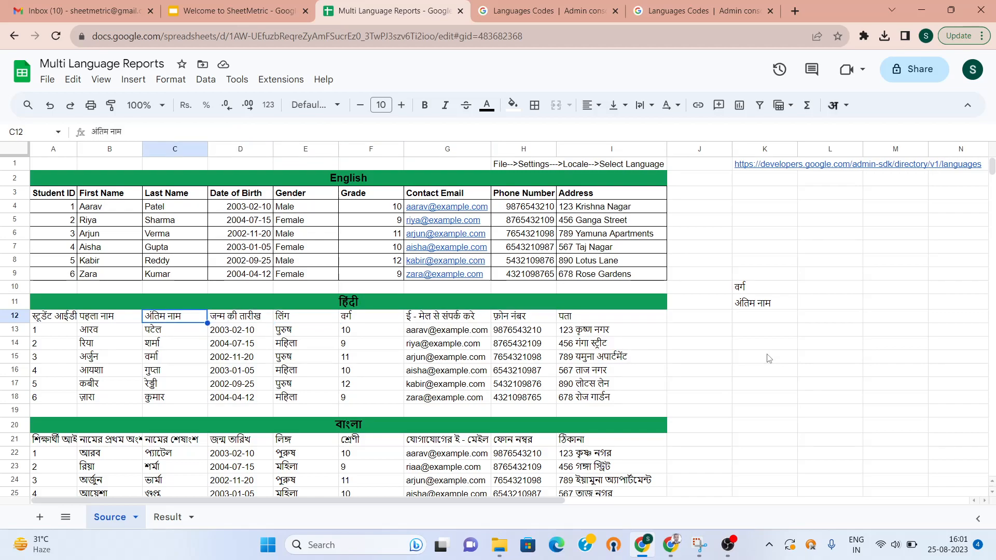
key(Down)
key(Down)
key(Down)
key(Down)
key(Down)
key(Down)
key(Down)
key(Down)
key(Down)
key(Down)
key(Down)
key(Down)
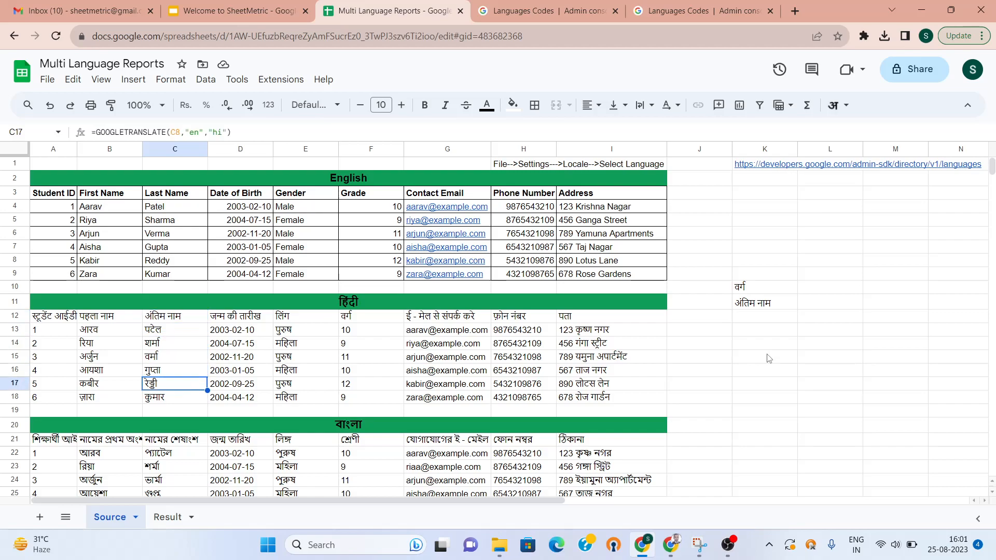
key(Down)
key(Down)
key(Down)
key(Down)
key(Down)
Check the Bengali block's formulas and select its section title in A20
key(Up)
key(Up)
key(Up)
key(Up)
key(Up)
key(Up)
key(Up)
key(Up)
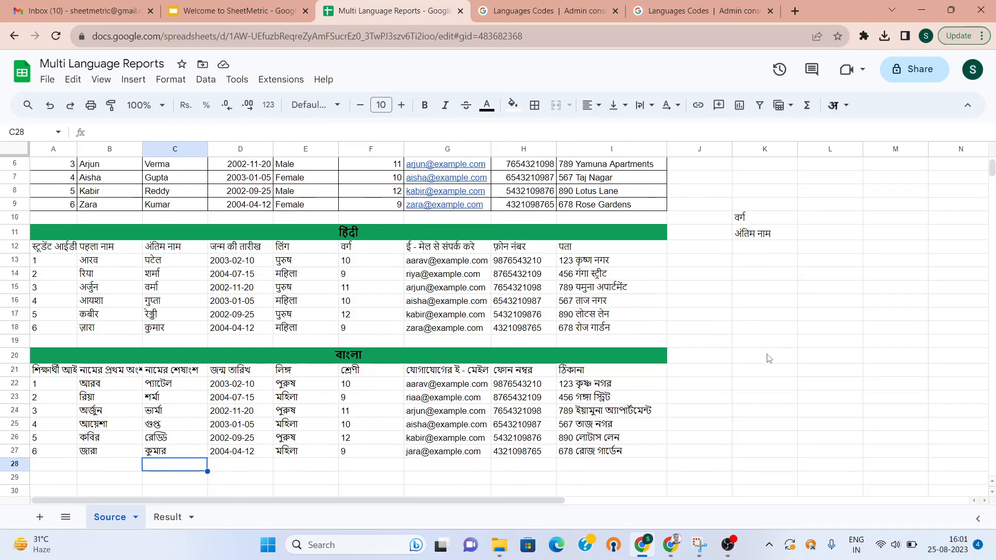
key(Up)
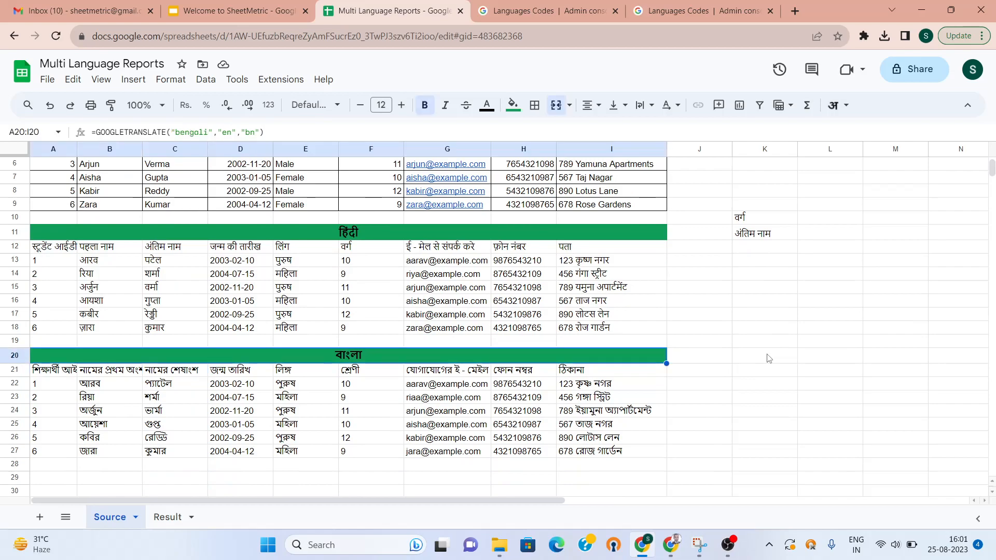
key(Down)
key(Down)
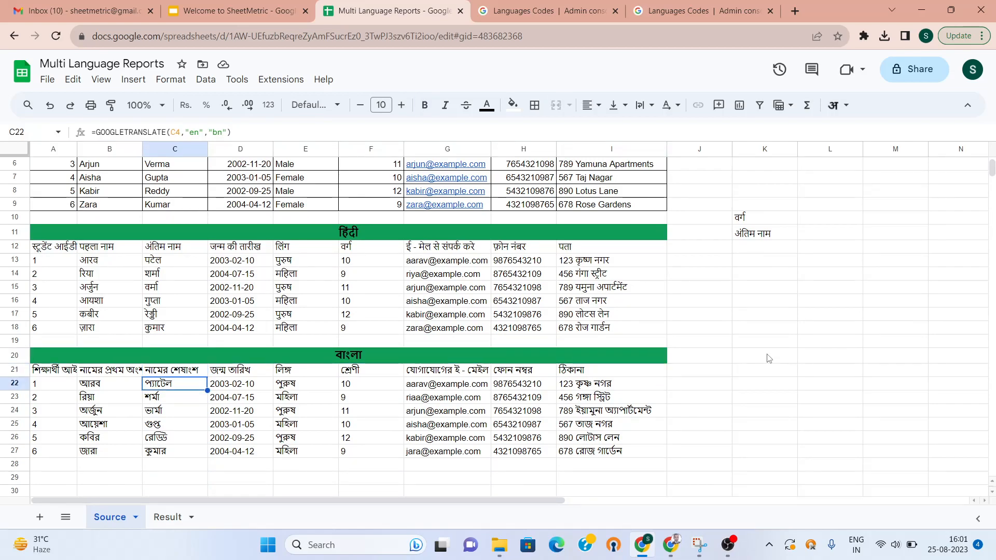
key(Up)
key(Up)
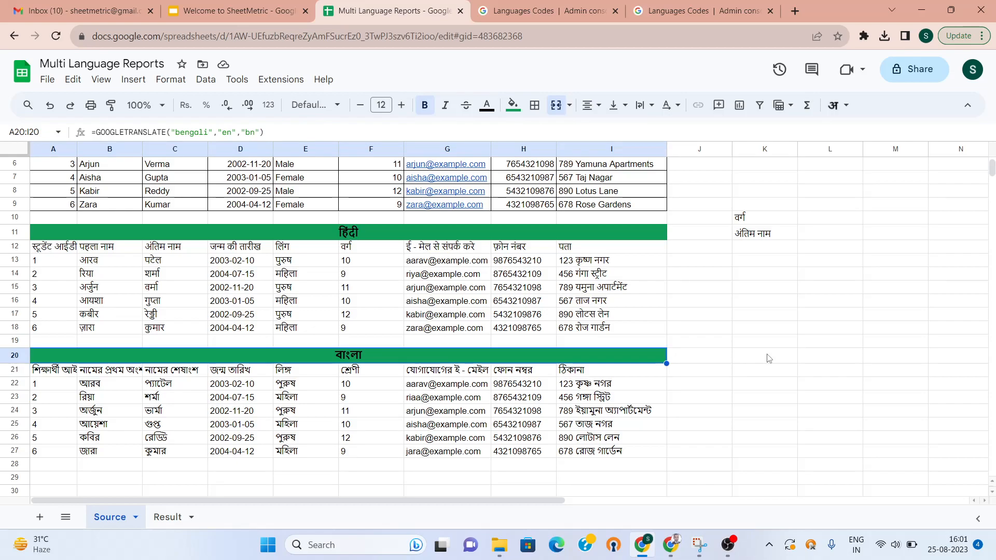
click(60, 376)
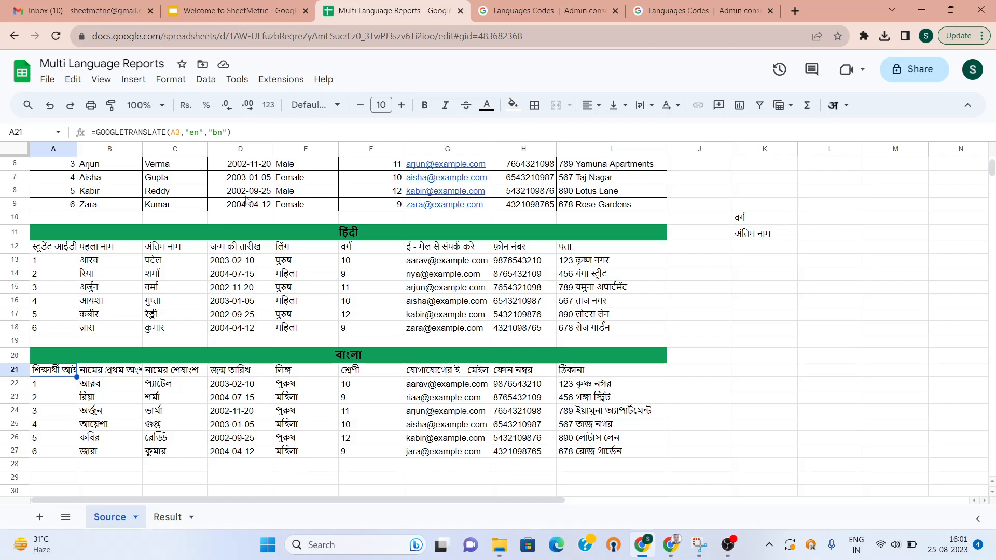
click(191, 351)
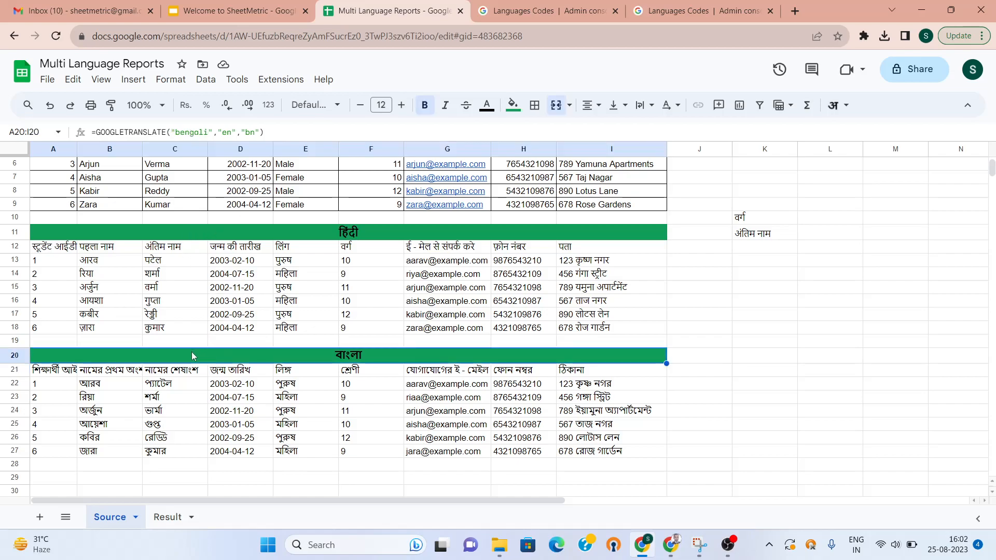
Change the title formula's source text from Bengali to "French"
click(207, 131)
key(BackSpace)
key(BackSpace)
key(BackSpace)
key(BackSpace)
key(BackSpace)
key(BackSpace)
key(BackSpace)
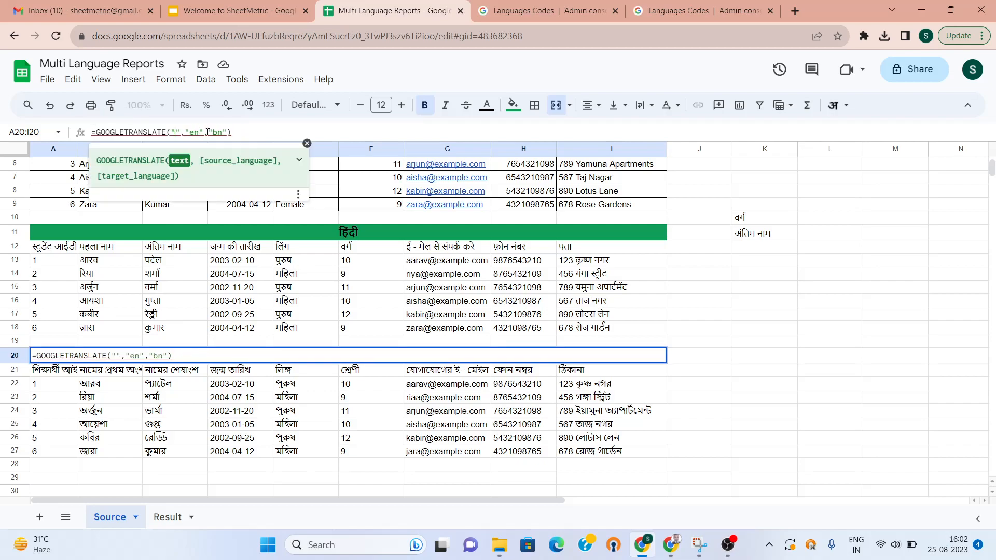
text(Frenach)
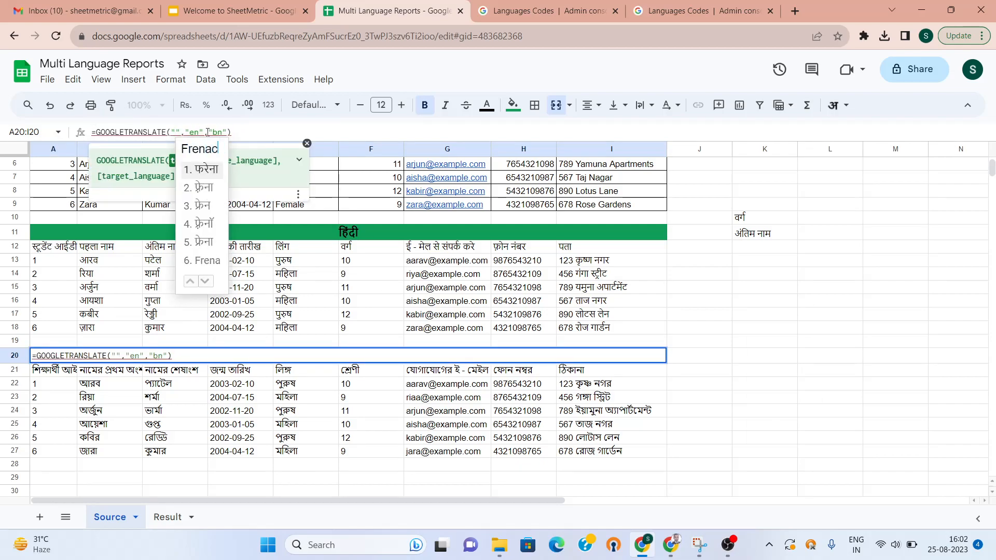
key(BackSpace)
key(BackSpace)
key(BackSpace)
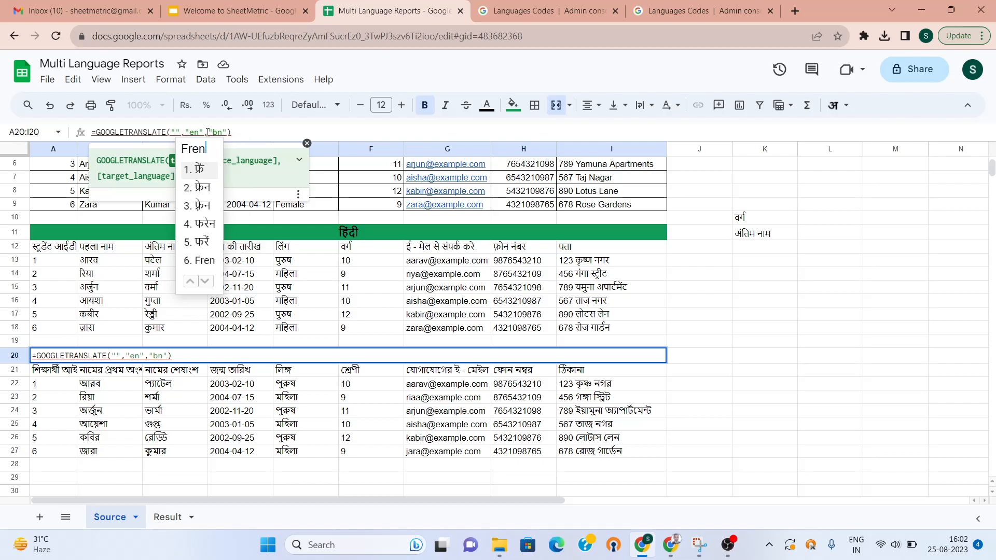
text(ch)
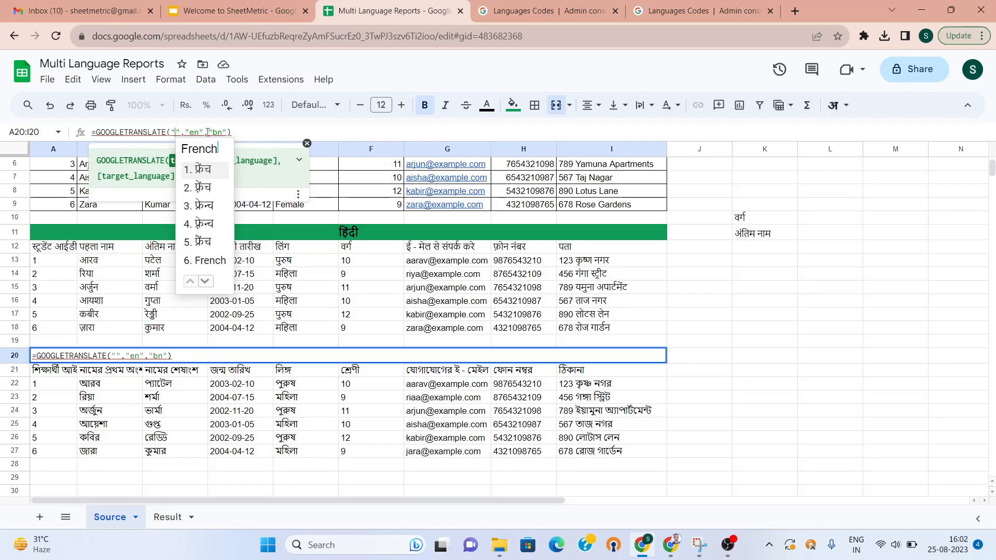
click(206, 263)
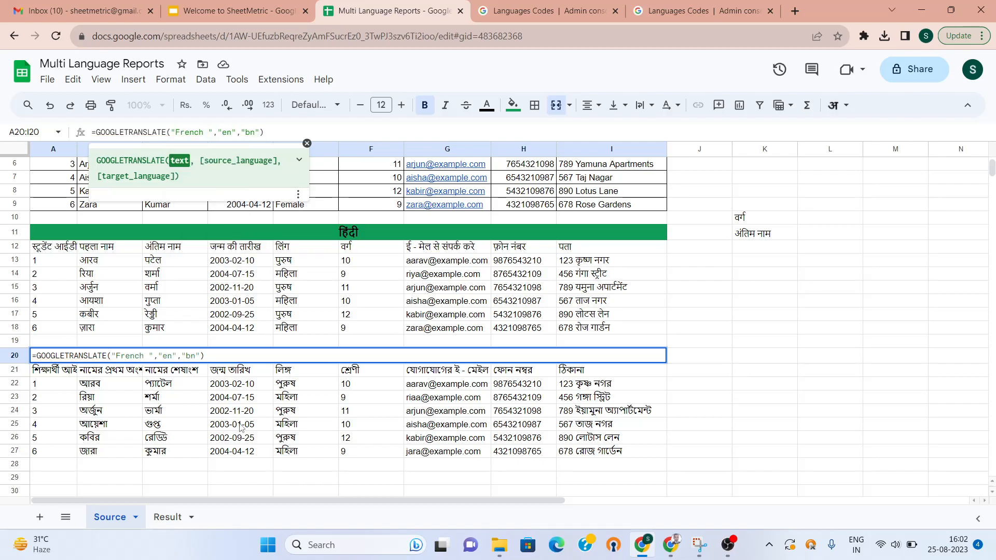
key(Return)
key(Up)
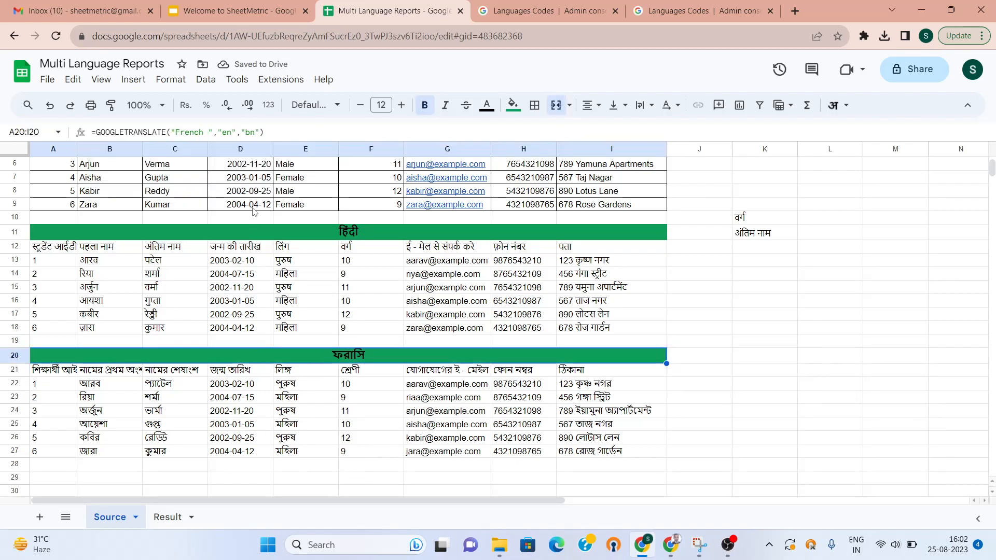
Change the title formula's target language from bn to fr
click(255, 132)
key(BackSpace)
key(BackSpace)
text(fr)
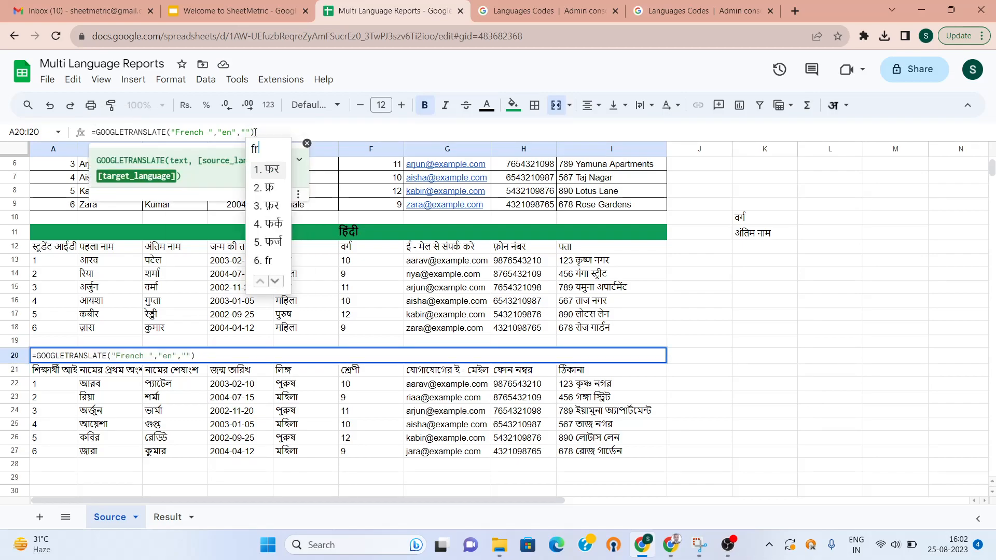
key(space)
key(BackSpace)
key(BackSpace)
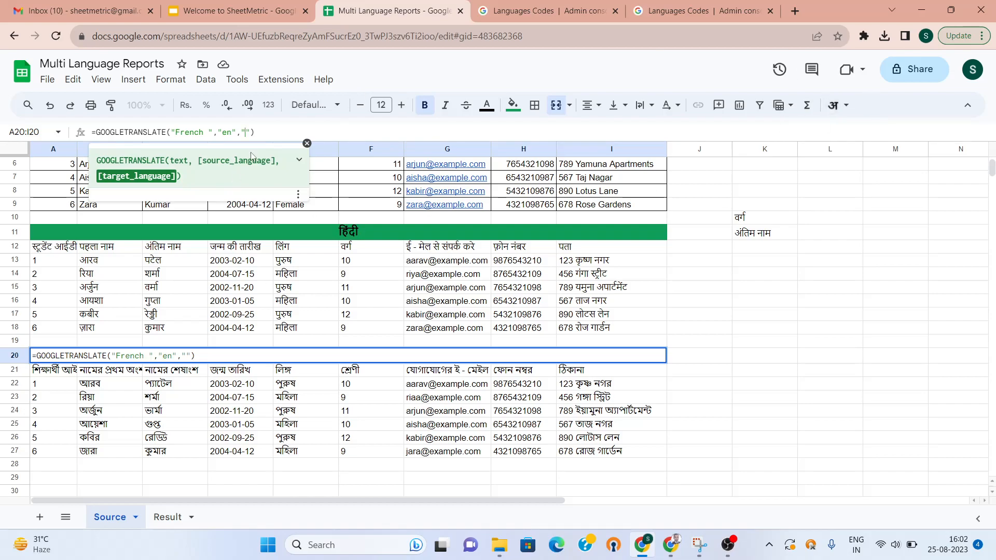
text(fr)
key(Return)
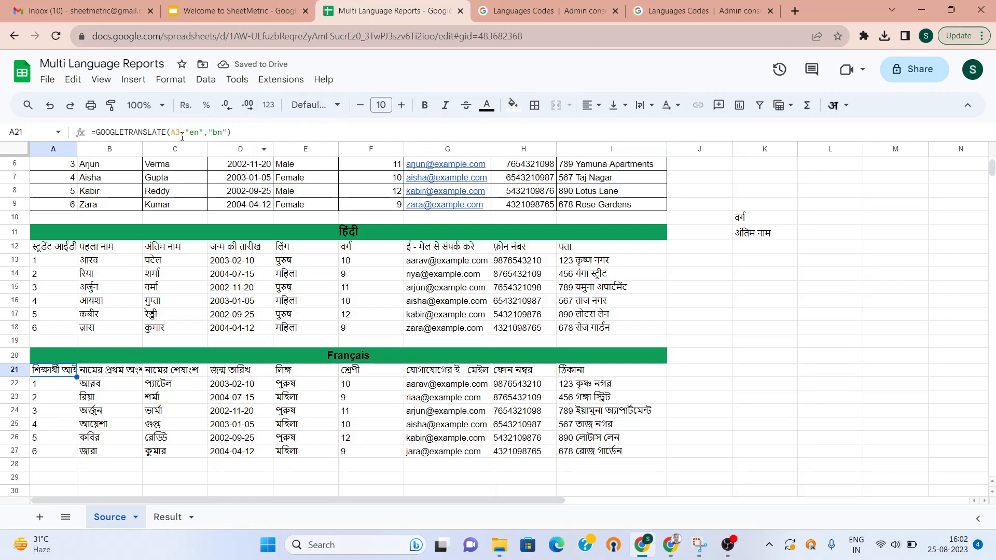
Switch A21's target code from bn to fr and fill it across A21:I27 with Ctrl+R and Ctrl+D
double_click(222, 132)
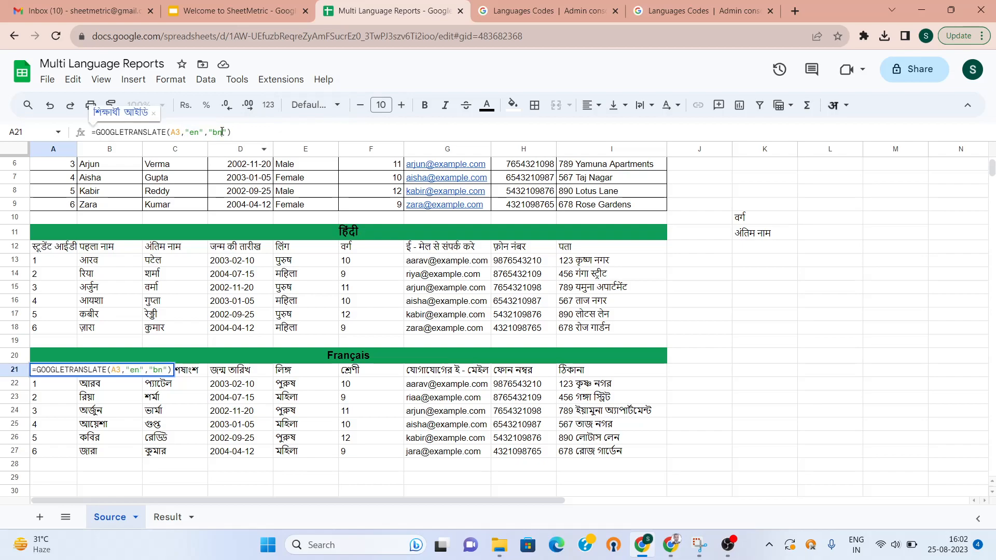
text(fr)
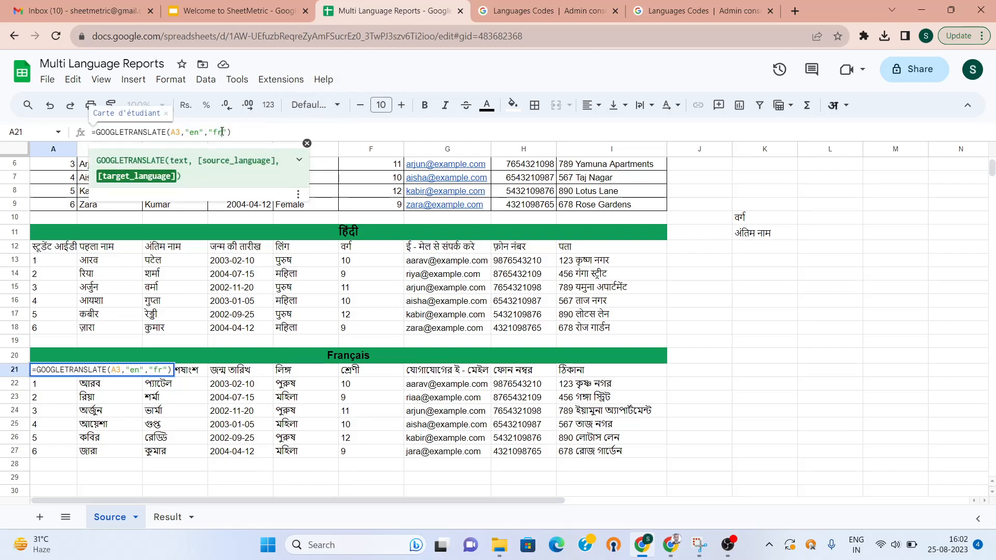
key(Return)
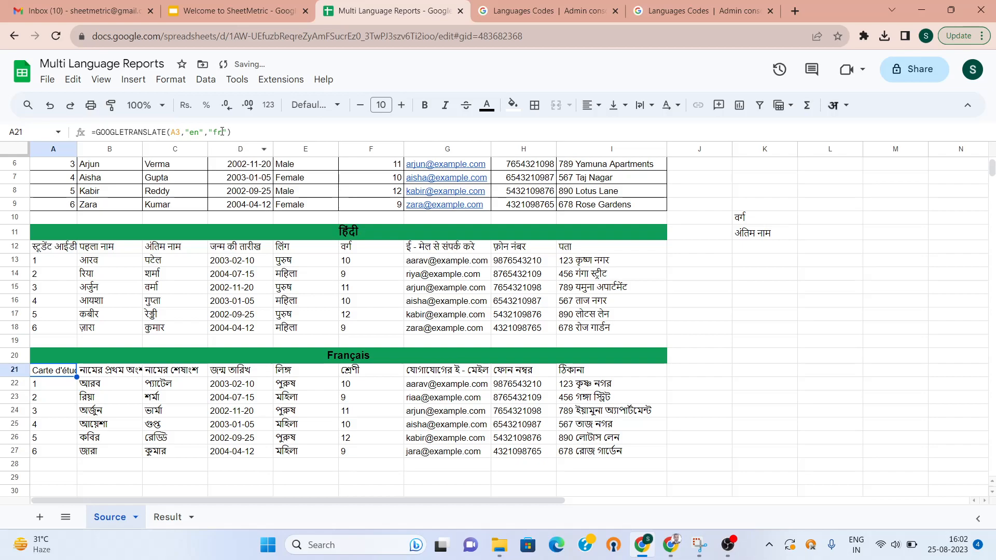
key(shift+Right)
key(shift+Right)
key(shift+Right)
key(shift+Right)
key(shift+Right)
key(shift+Right)
key(shift+Right)
key(shift+Right)
key(ctrl+r)
key(shift+Down)
key(shift+Down)
key(shift+Down)
key(shift+Down)
key(shift+Down)
key(shift+Down)
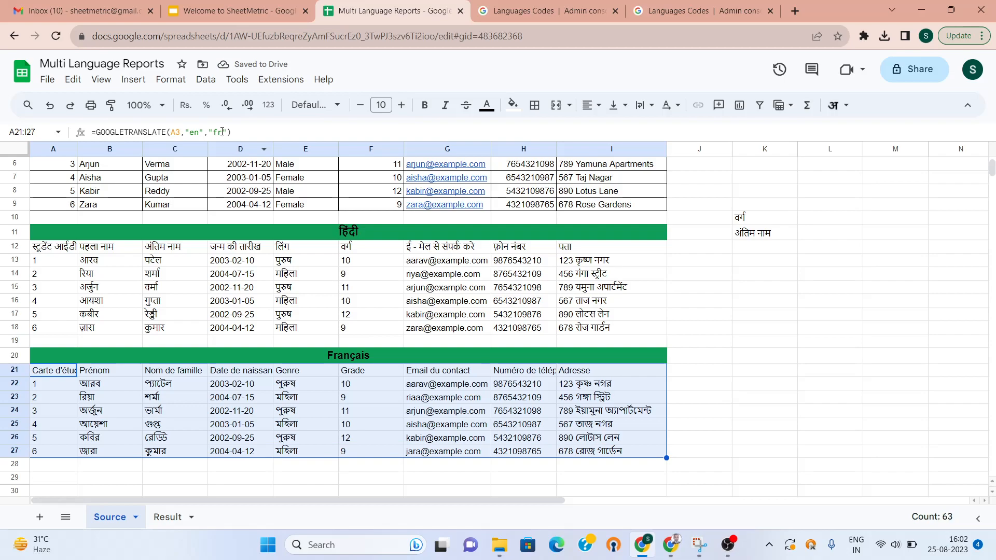
key(ctrl+d)
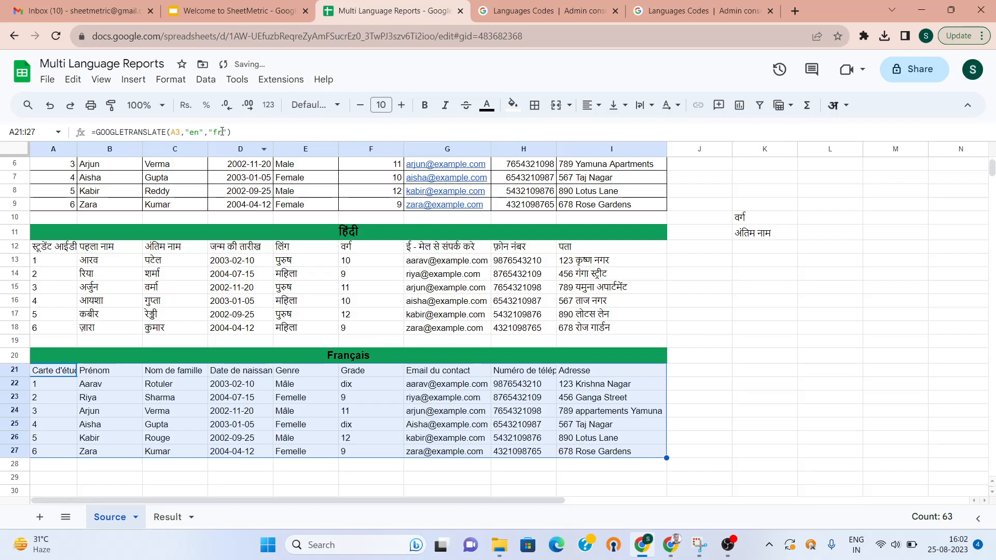
key(Down)
key(Up)
key(Up)
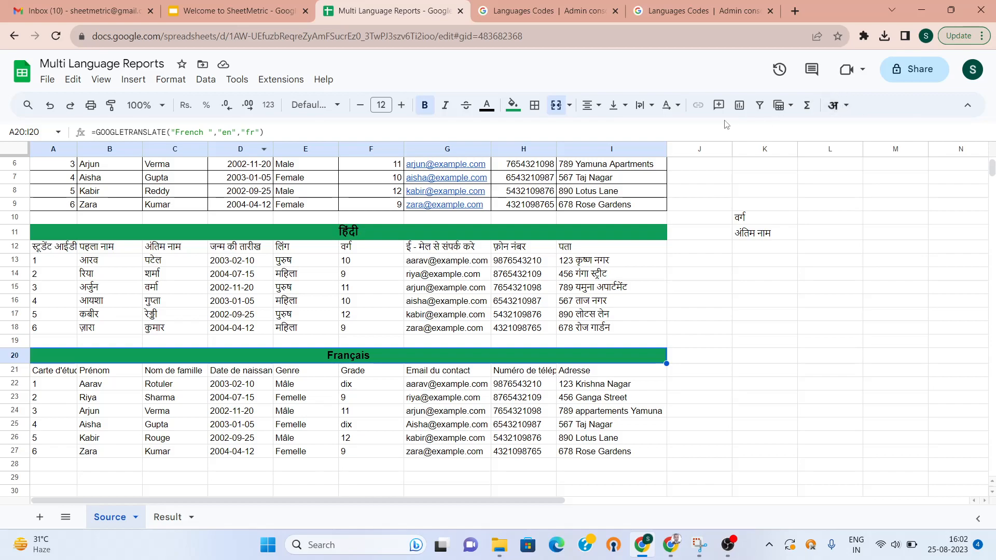
Set the locale to United States in File > Settings, then save and reload
click(47, 80)
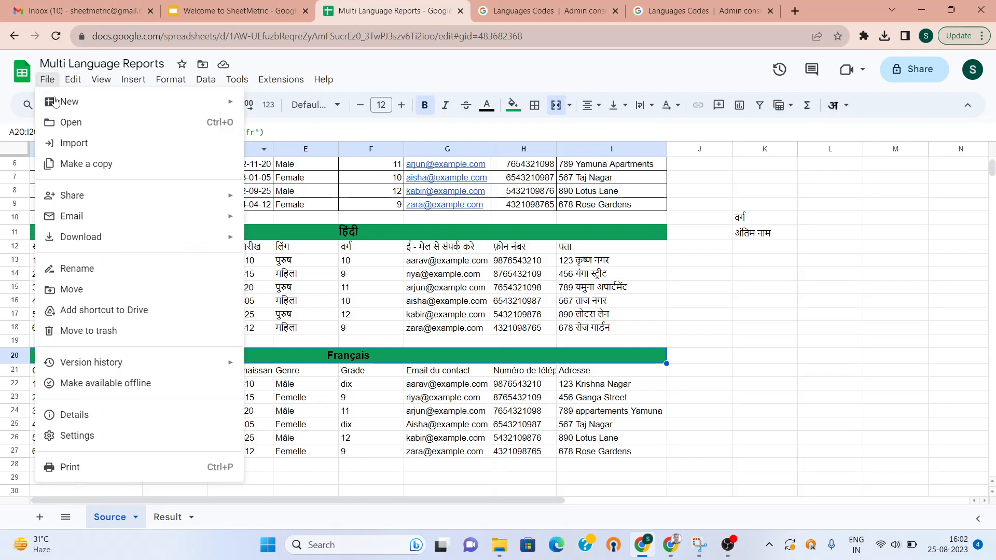
click(155, 447)
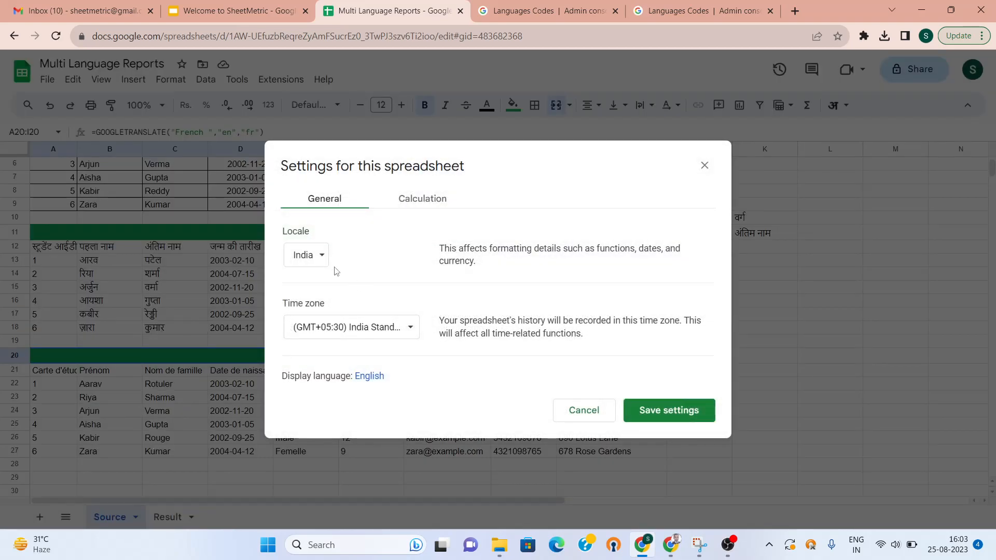
click(317, 258)
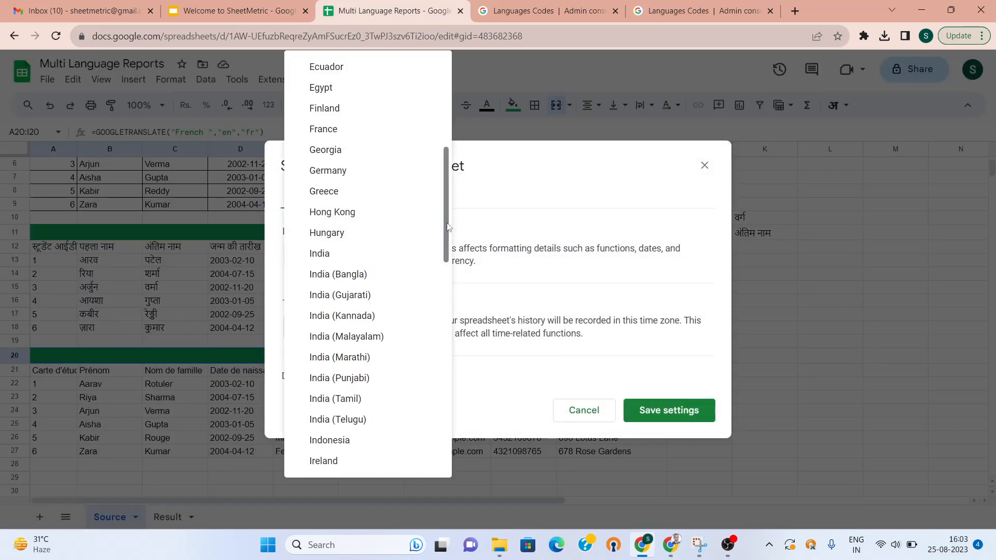
drag(447, 227, 440, 437)
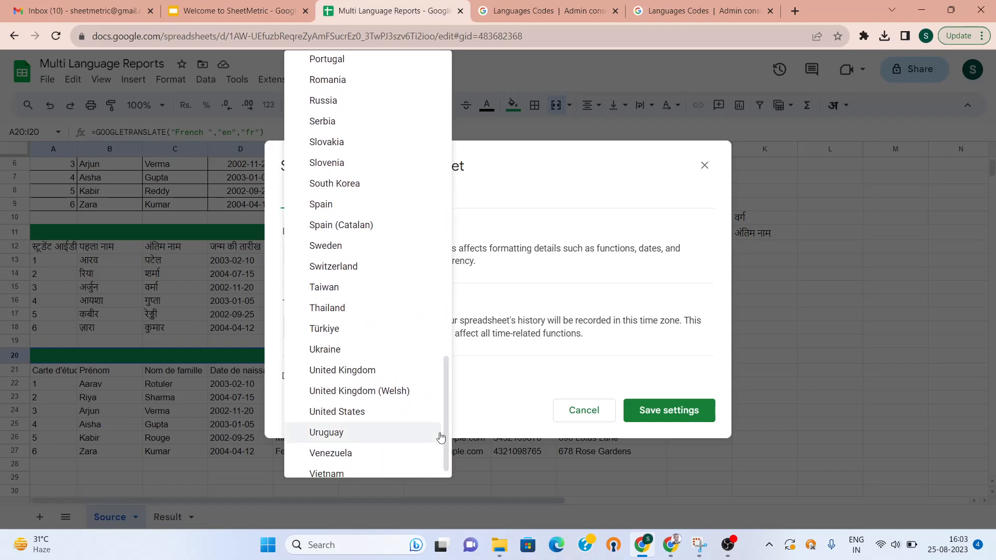
click(381, 418)
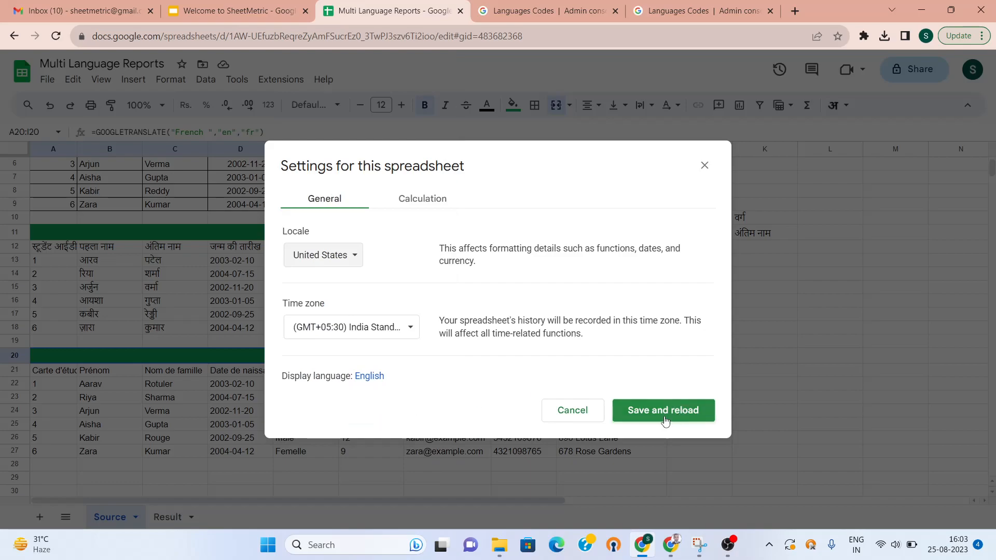
click(665, 419)
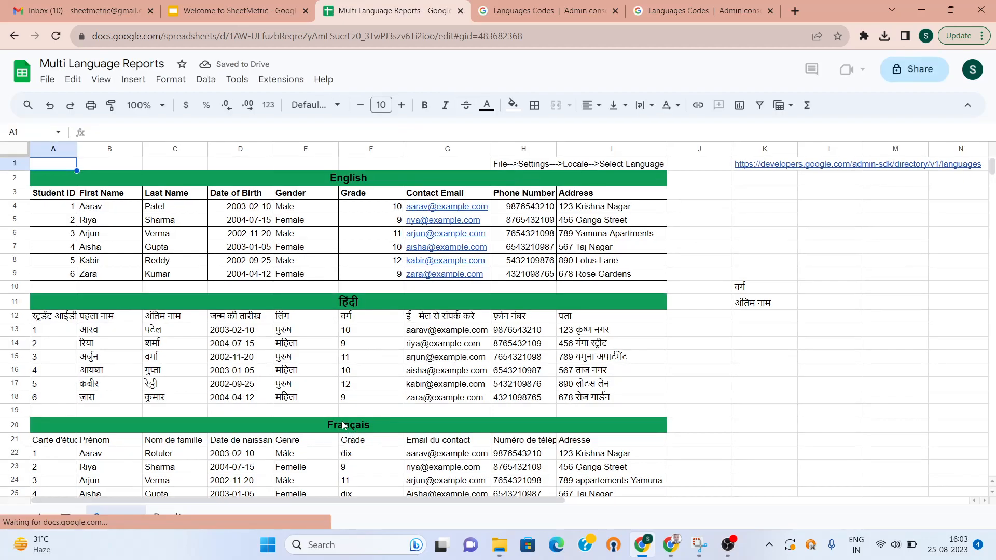
Change the A20 heading formula's source text from French to "Telugu"
click(332, 427)
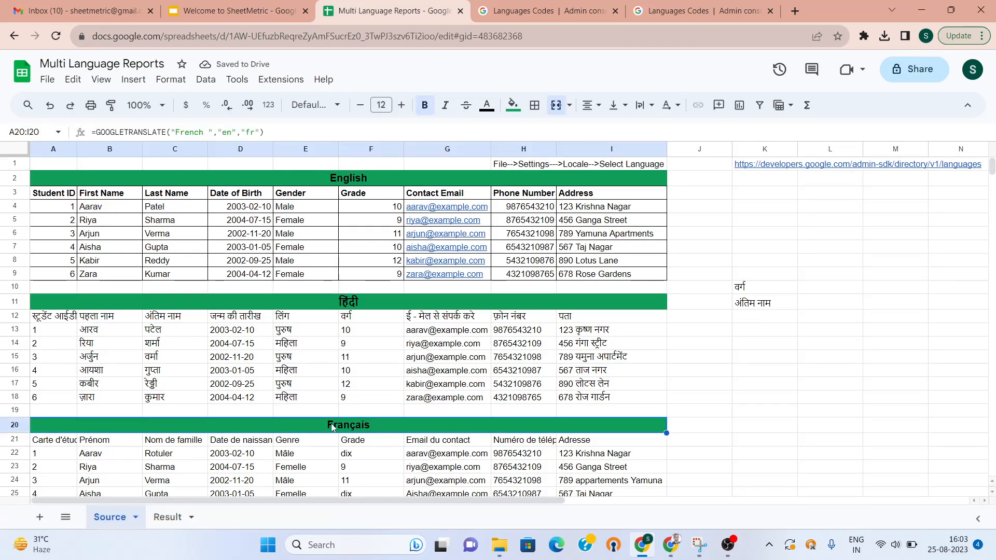
click(203, 133)
key(BackSpace)
key(BackSpace)
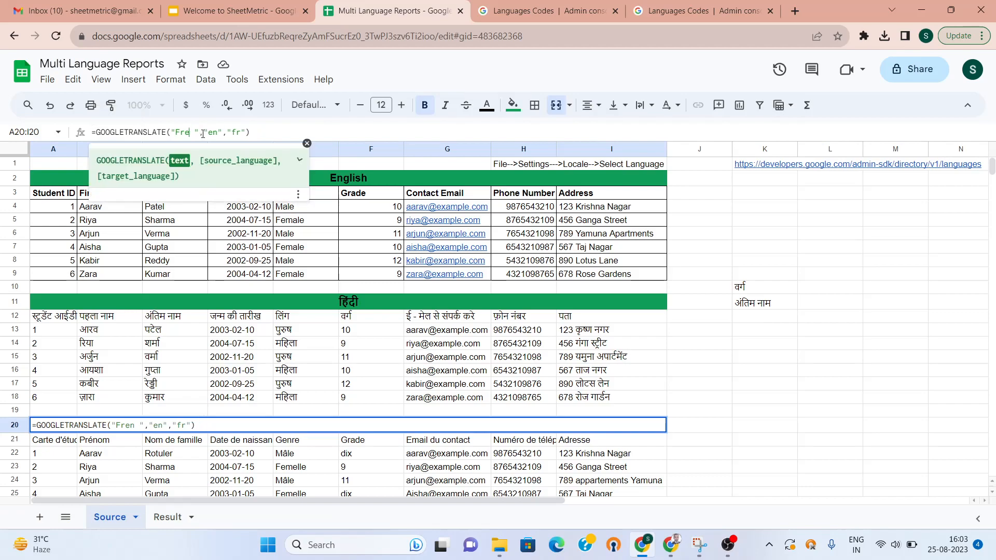
key(BackSpace)
key(BackSpace)
key(BackSpace)
text(Telugu)
key(Return)
key(Down)
key(Up)
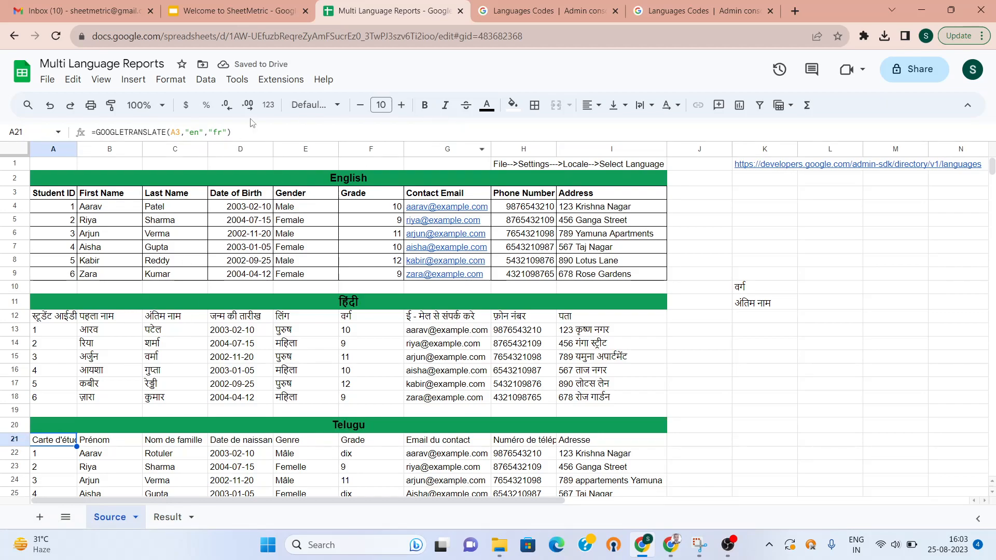
Change A21's target language code from fr to te
click(224, 130)
key(BackSpace)
key(BackSpace)
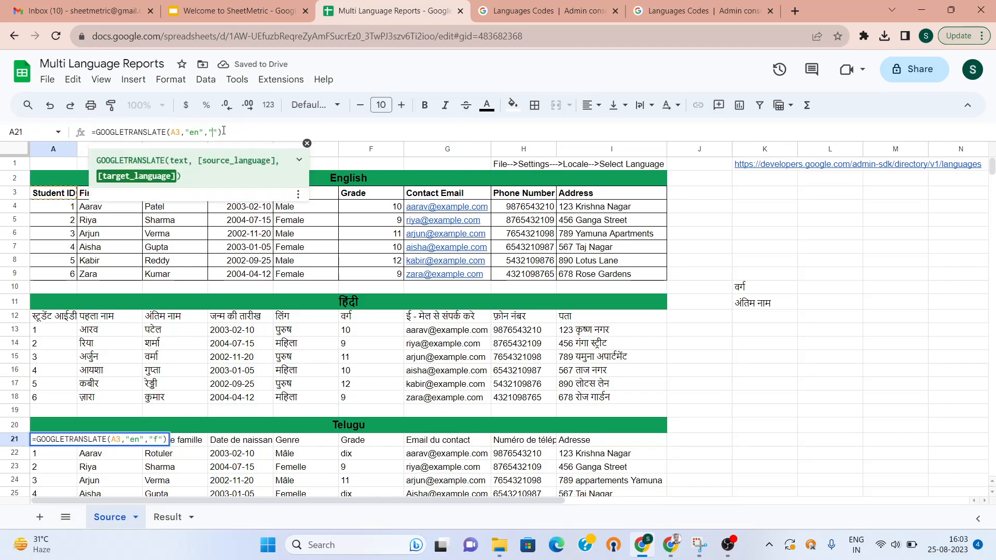
text(te)
key(Return)
Fill the Telugu formula across row 21 and down through row 27 with Ctrl+R and Ctrl+D
key(Up)
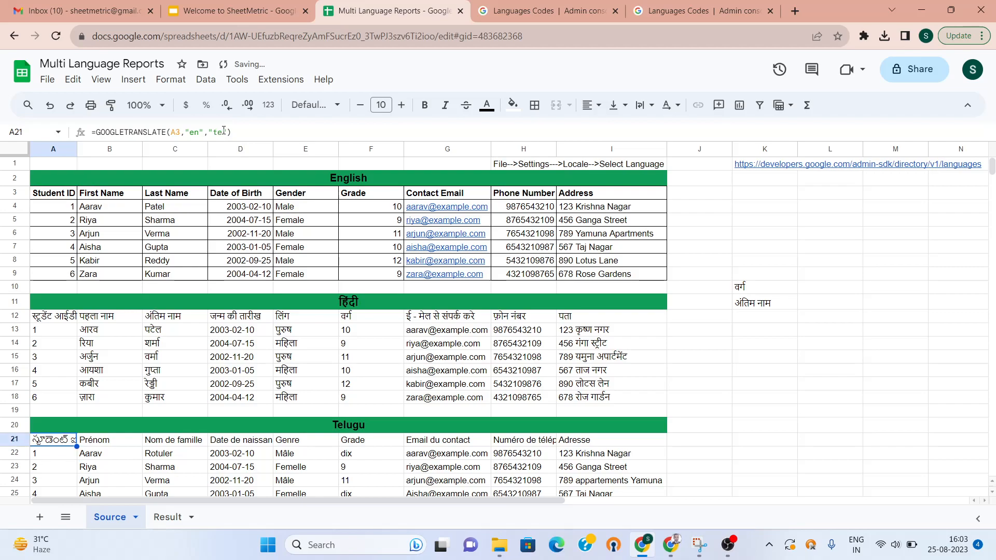
key(shift+Right)
key(shift+Right)
key(shift+Right)
key(shift+Right)
key(shift+Right)
key(shift+Right)
key(shift+Right)
key(shift+Right)
key(shift+Down)
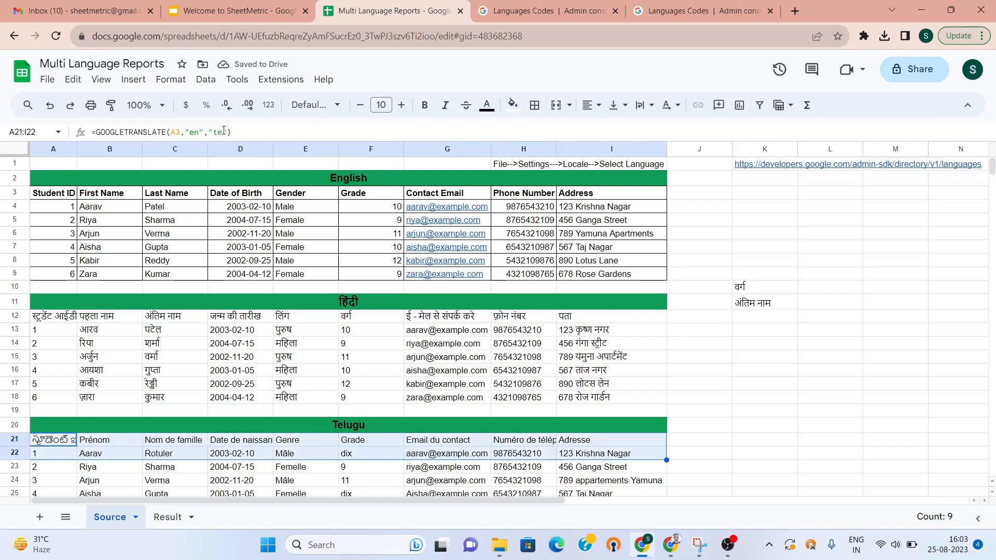
key(shift+Up)
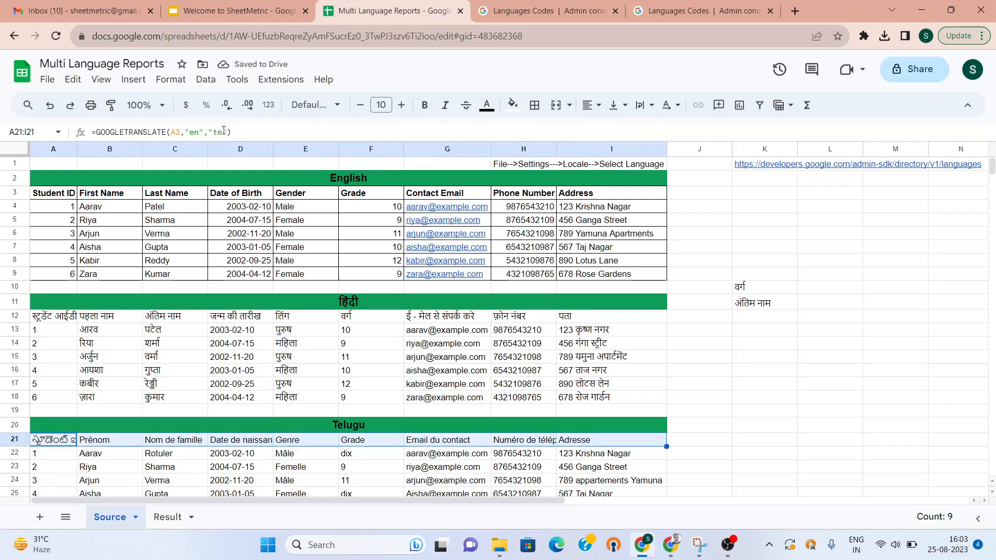
key(ctrl+r)
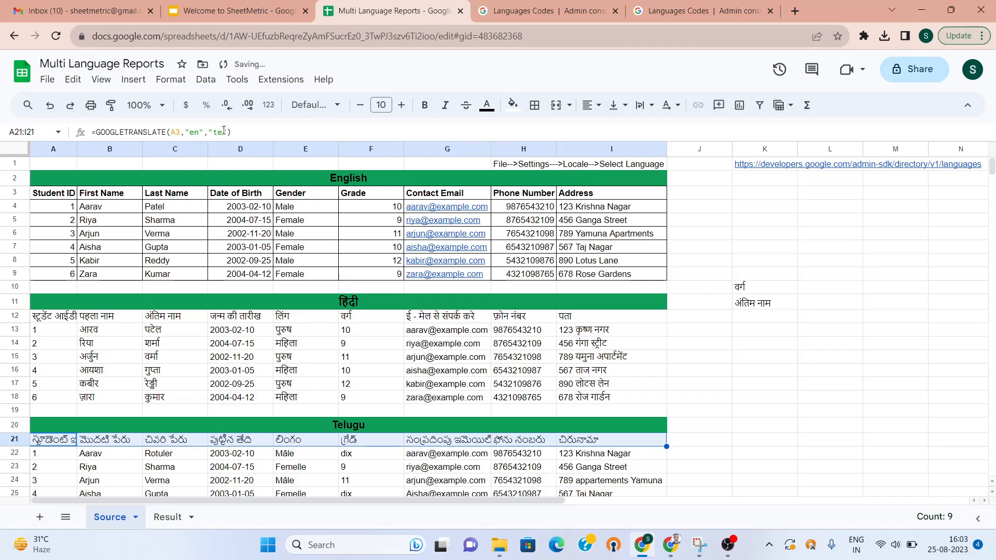
key(shift+Down)
key(shift+Down)
key(shift+Down)
key(shift+Down)
key(shift+Down)
key(shift+Down)
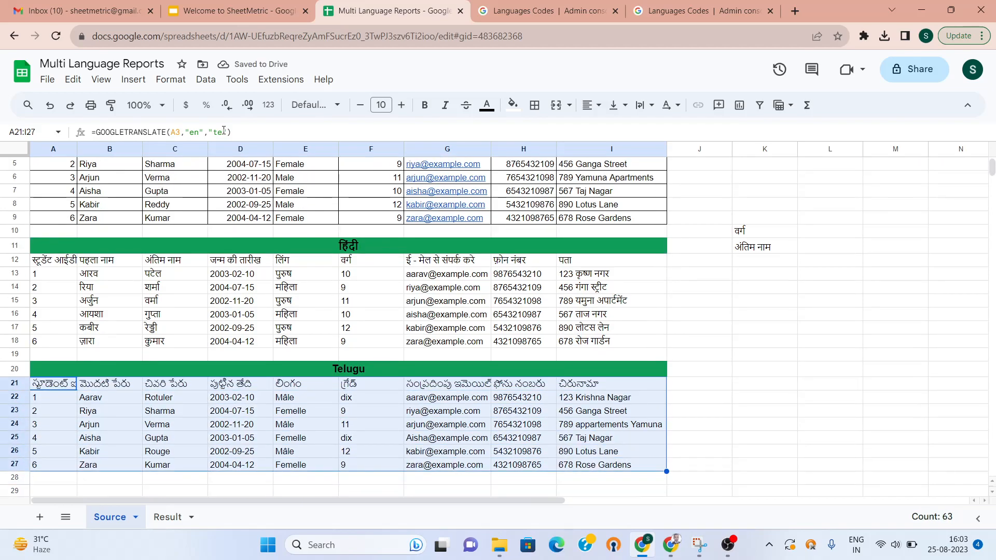
key(ctrl+d)
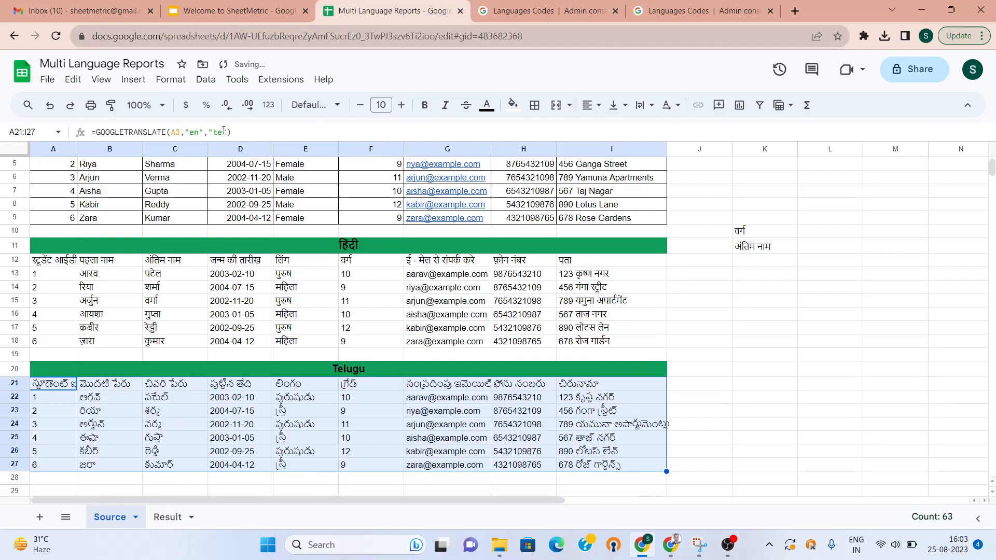
key(Up)
key(Down)
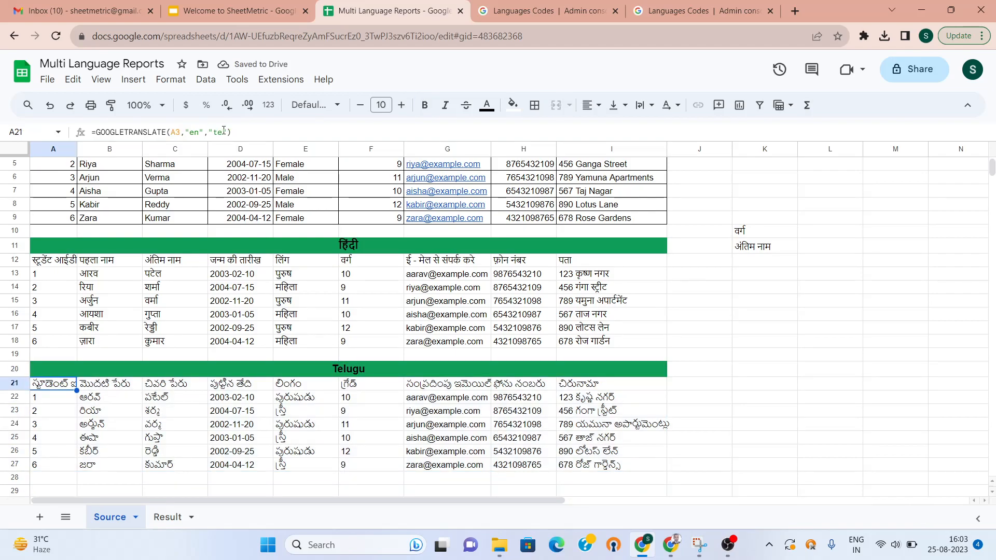
Edit the A20 heading formula to GOOGLETRANSLATE("Punjabi ","en","pu"), then check the language codes page
click(263, 375)
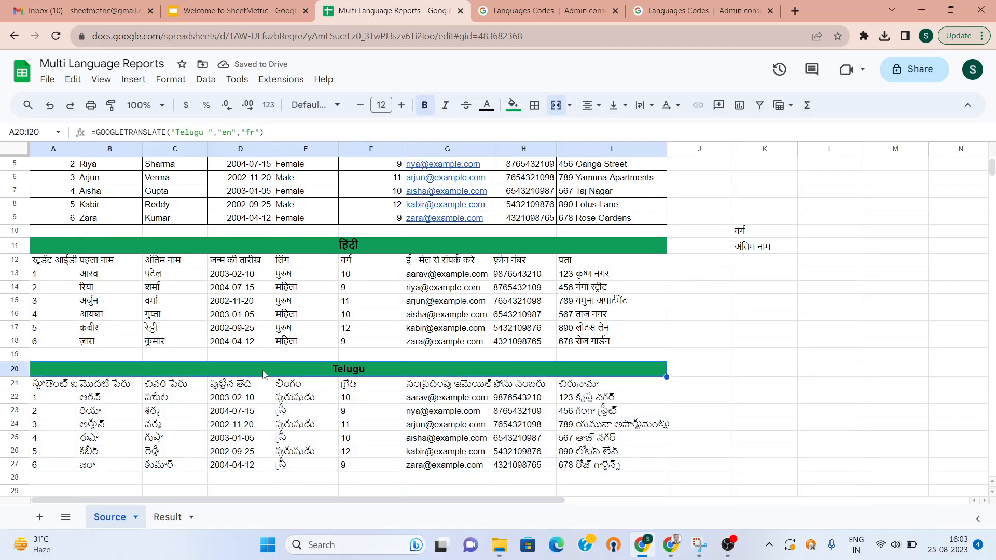
click(203, 132)
key(BackSpace)
key(BackSpace)
key(BackSpace)
key(BackSpace)
key(BackSpace)
key(BackSpace)
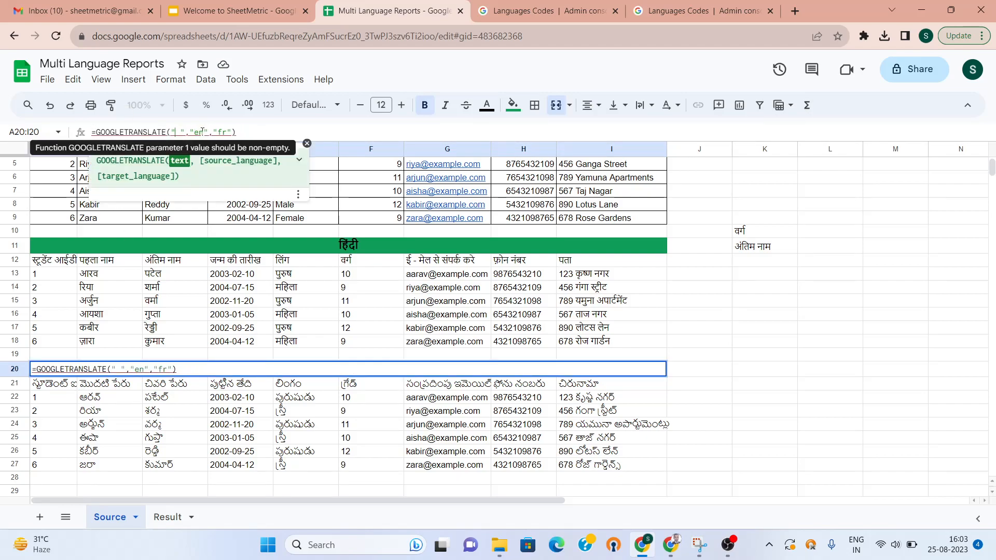
text(P)
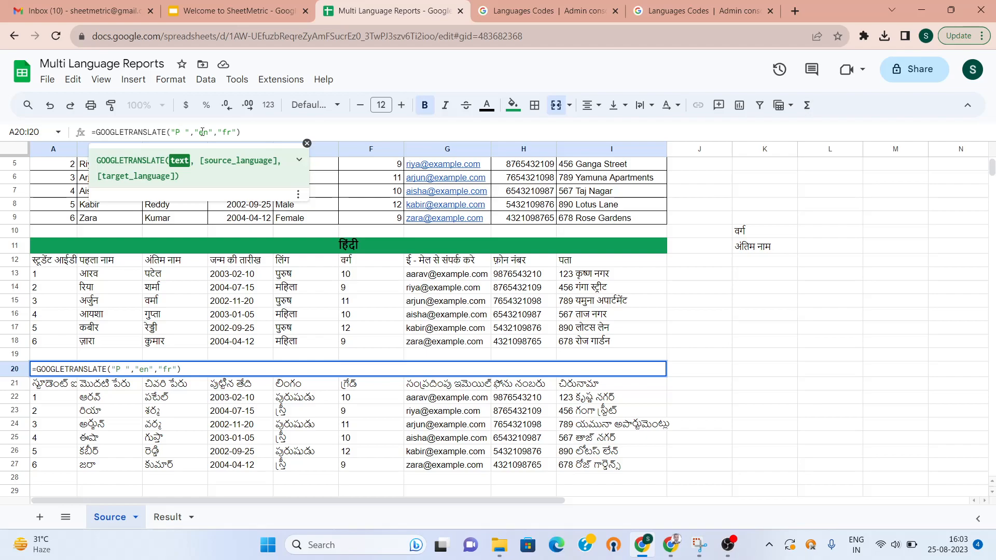
text(a)
key(BackSpace)
text(unjabi)
key(BackSpace)
key(BackSpace)
text(pu)
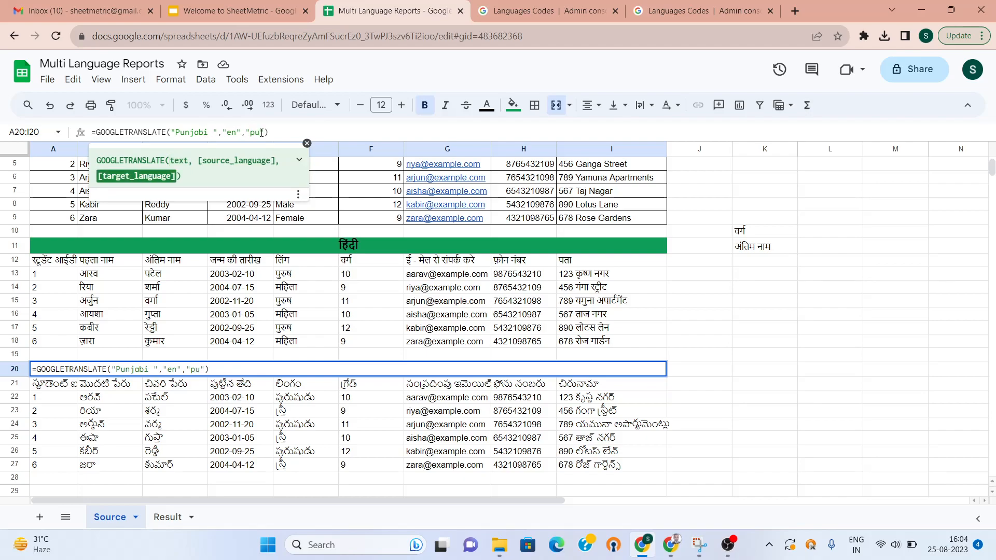
key(Return)
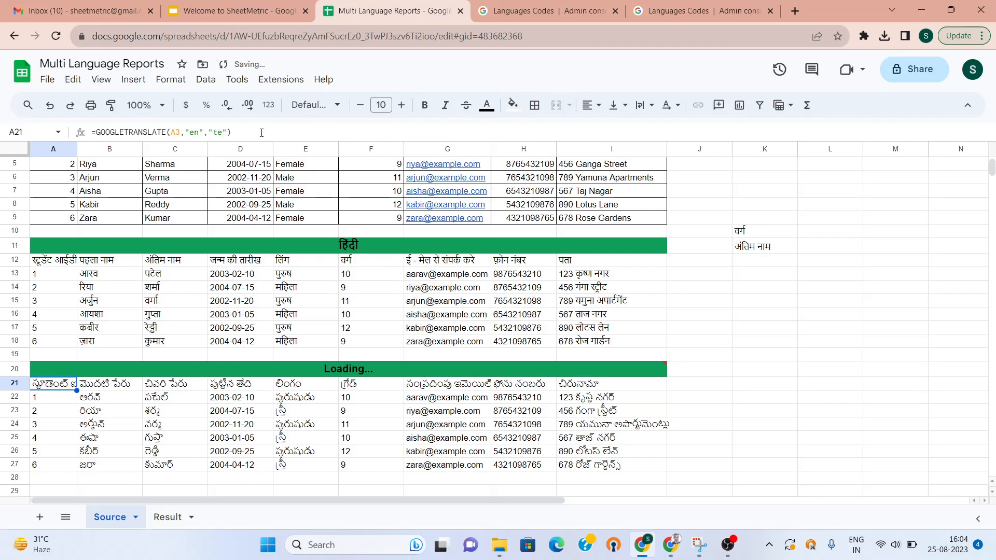
key(Up)
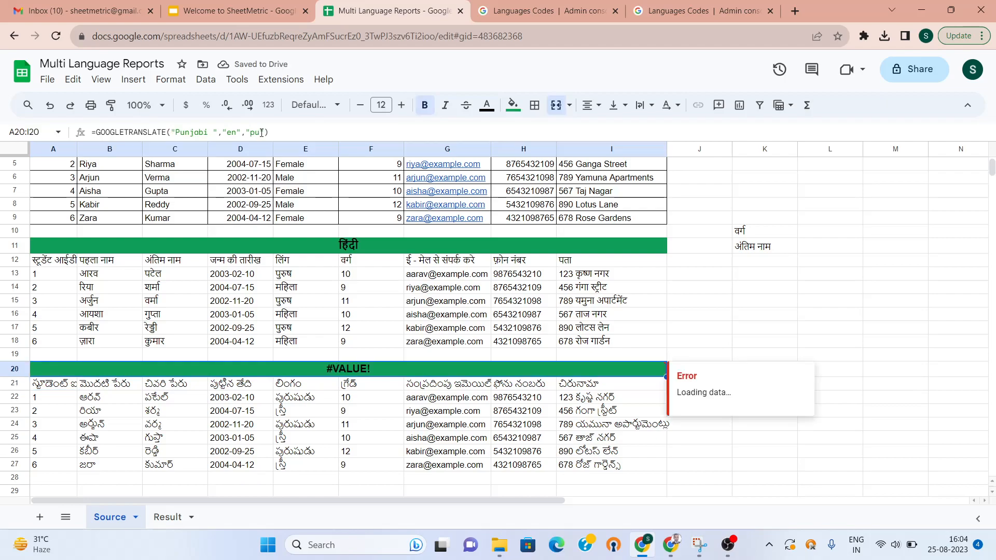
click(729, 10)
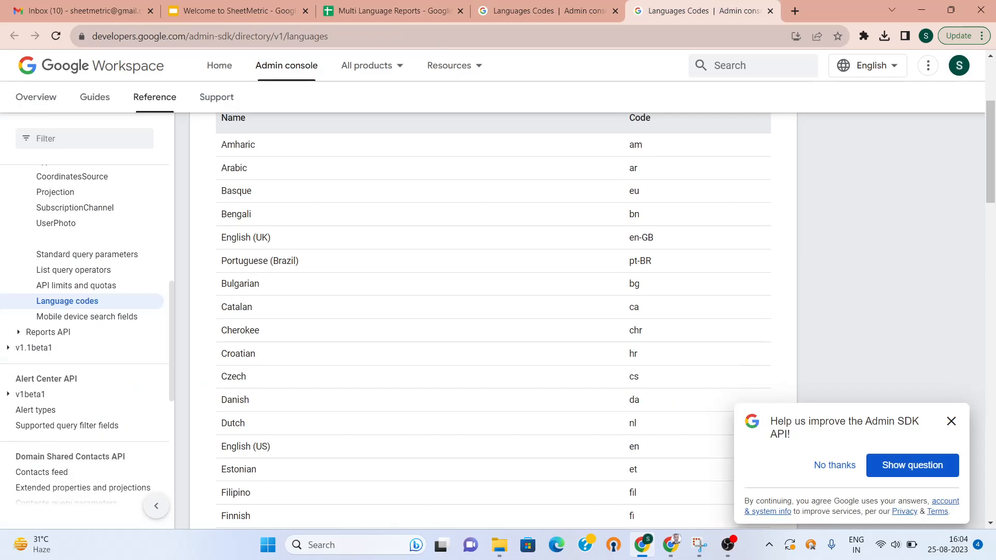
Scroll the language codes list down to Welsh (cy), then return to the Multi Language Reports spreadsheet
scroll(832, 272, down, 6)
scroll(498, 303, down, 1)
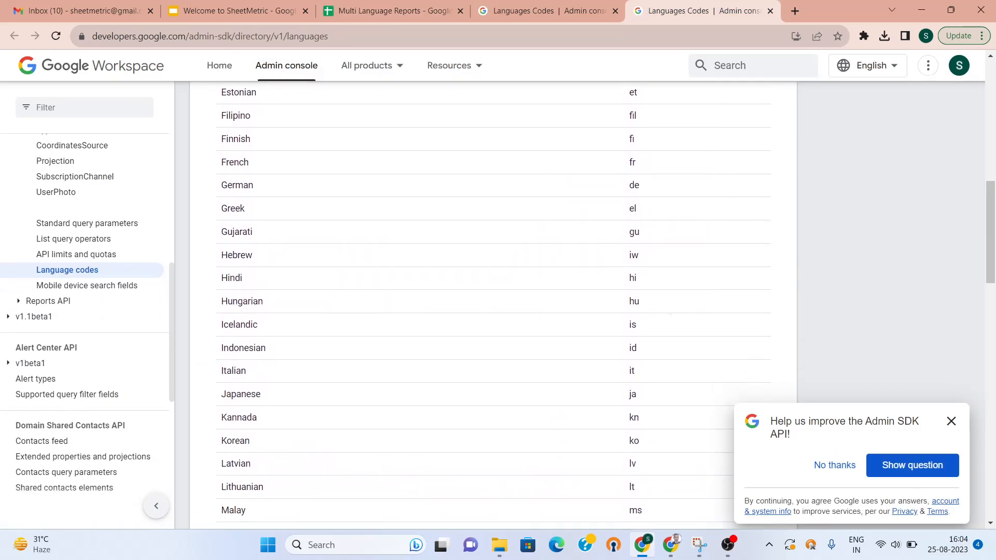
scroll(498, 303, up, 3)
scroll(493, 321, up, 4)
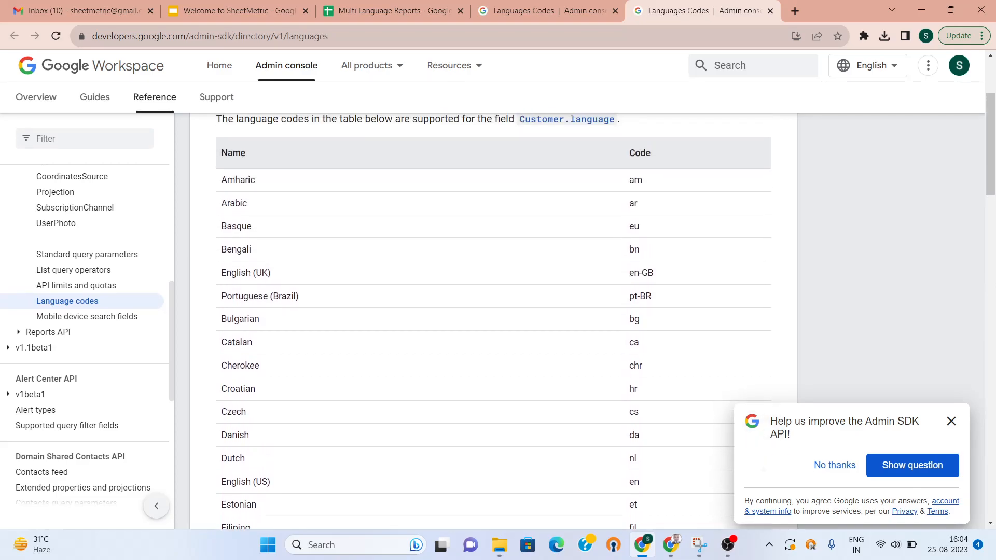
scroll(493, 303, down, 4)
scroll(493, 303, down, 5)
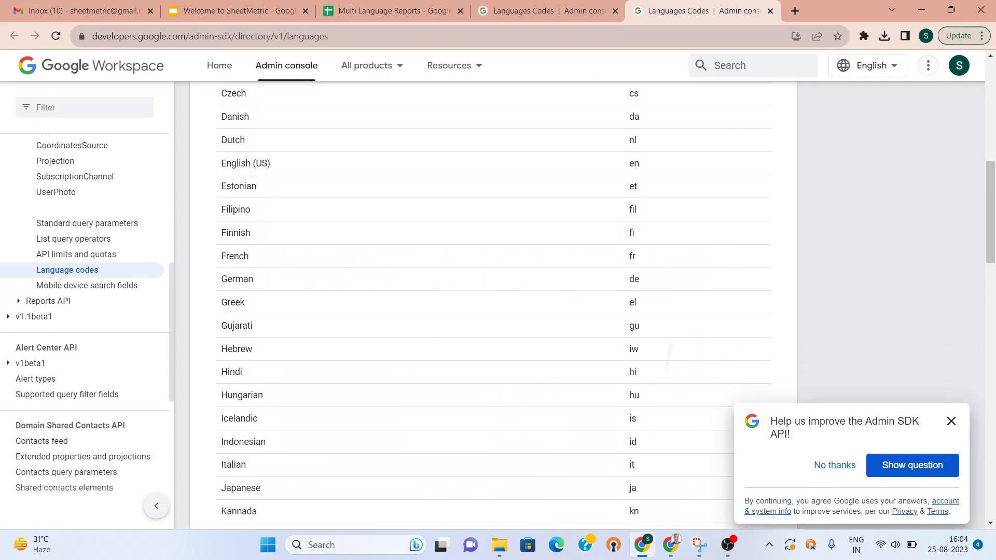
scroll(493, 303, down, 3)
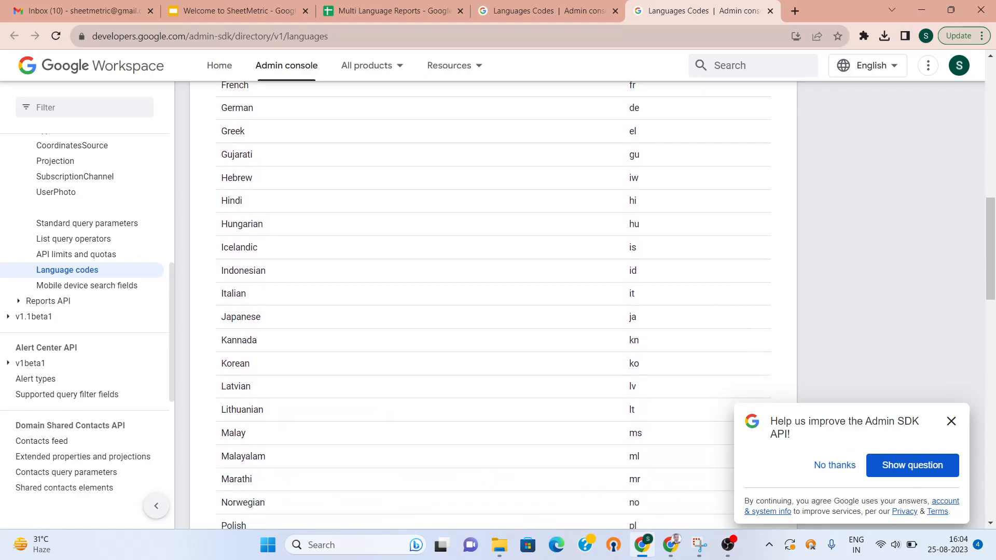
scroll(493, 304, down, 8)
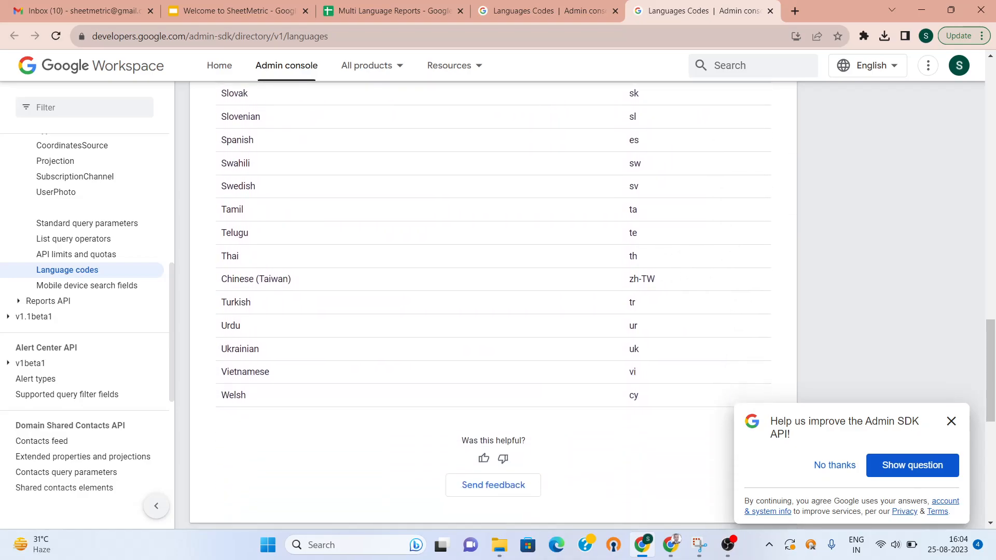
click(382, 5)
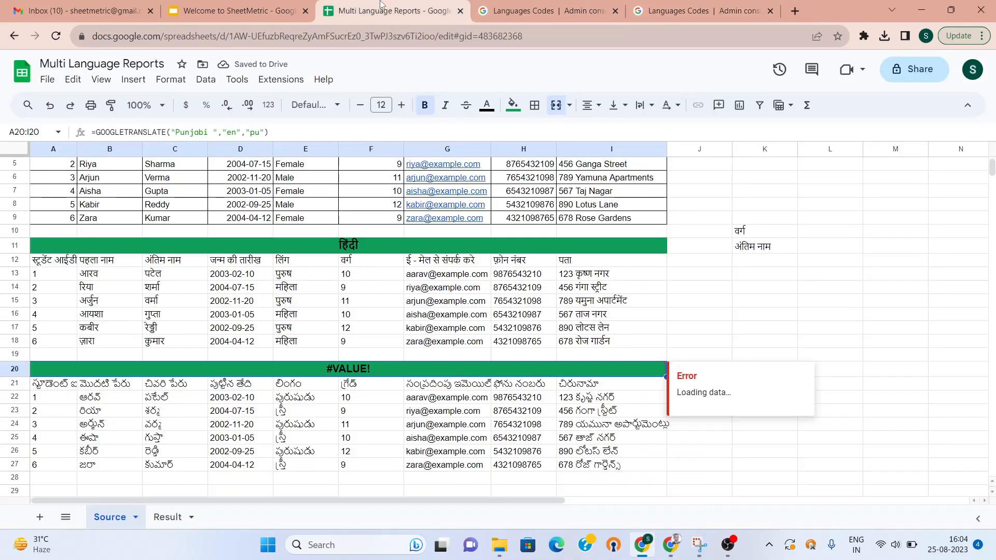
click(167, 517)
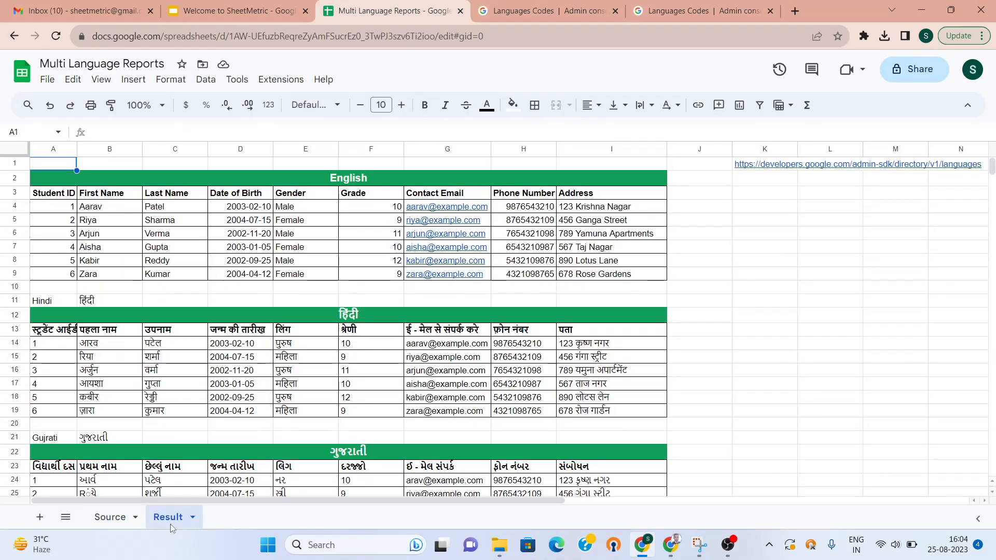
click(341, 437)
key(Down)
key(Down)
key(Down)
key(Down)
key(Down)
key(Down)
key(Down)
key(Down)
key(Down)
key(Down)
key(Down)
key(Down)
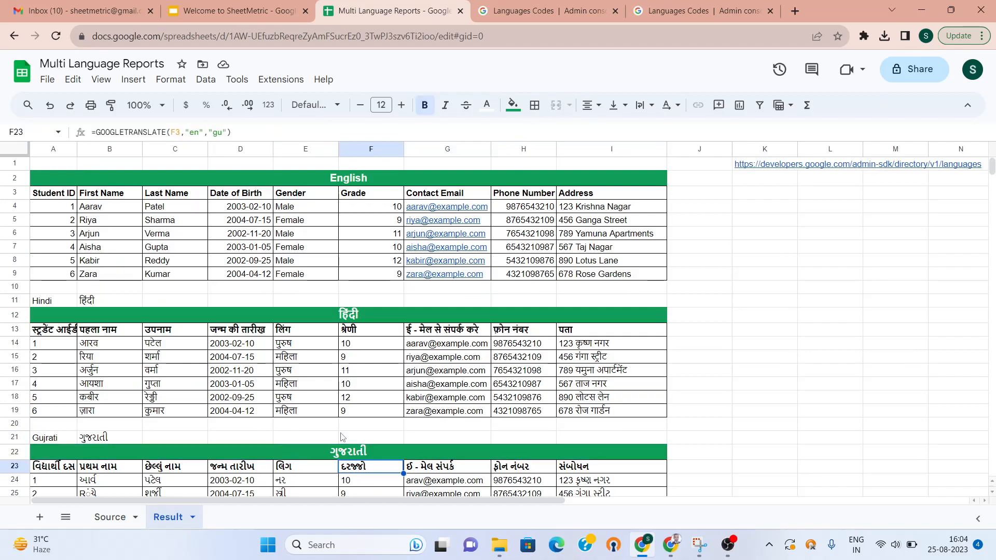
key(Down)
key(Down)
key(Down)
key(Down)
key(Down)
key(Down)
key(Down)
key(Down)
key(Down)
key(Down)
key(Down)
key(Down)
key(Down)
key(Down)
key(Down)
key(Down)
key(Down)
key(Down)
key(Down)
key(Down)
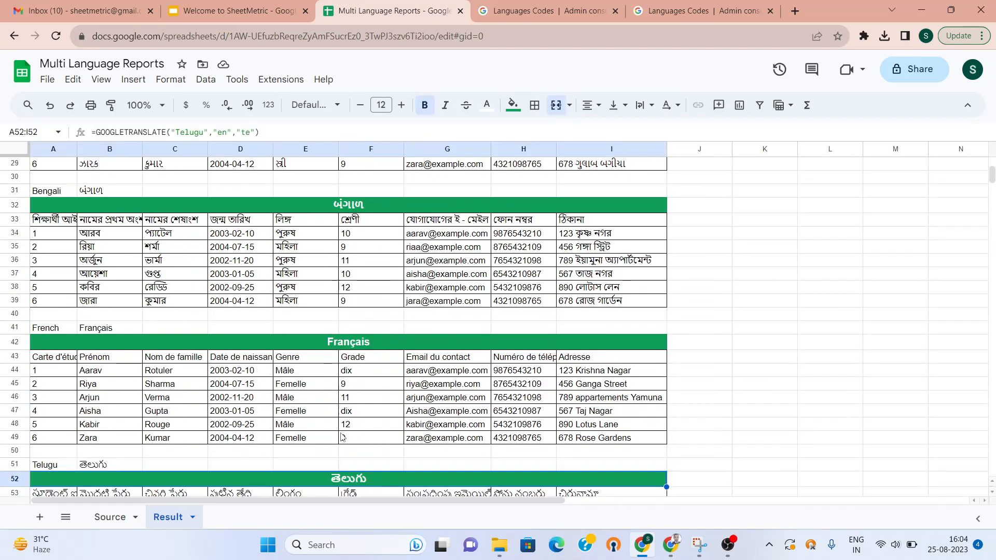
key(Up)
key(Up)
key(Up)
key(Up)
key(Up)
key(Up)
key(Up)
key(Up)
key(Up)
key(Up)
key(Up)
key(Up)
key(Up)
key(Up)
key(Up)
key(Up)
key(Up)
key(Up)
key(Up)
key(Up)
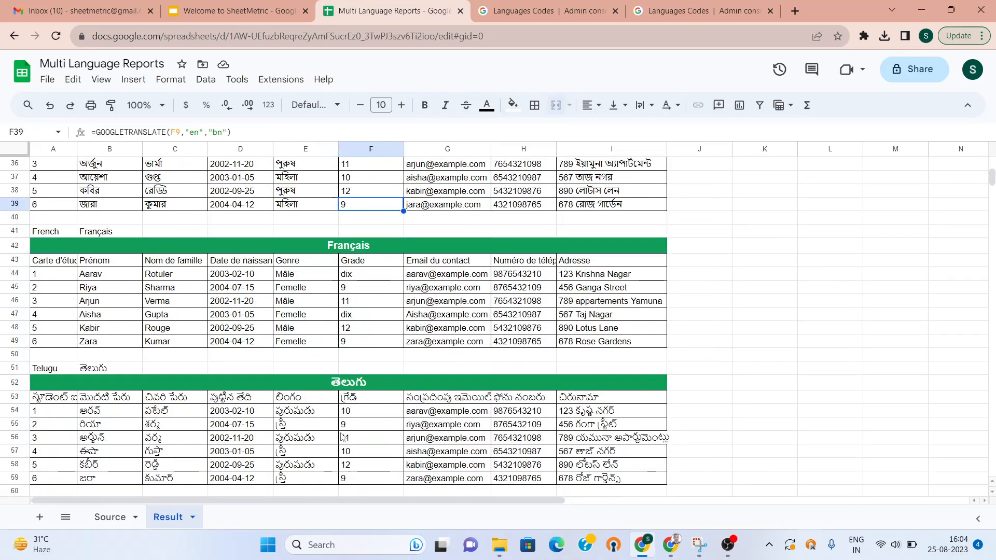
key(Up)
key(Up)
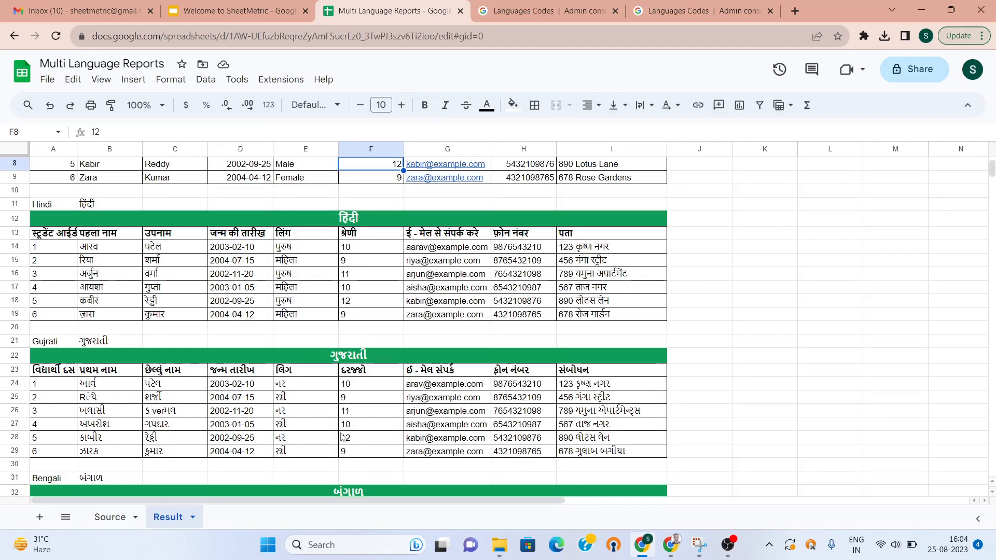
click(109, 518)
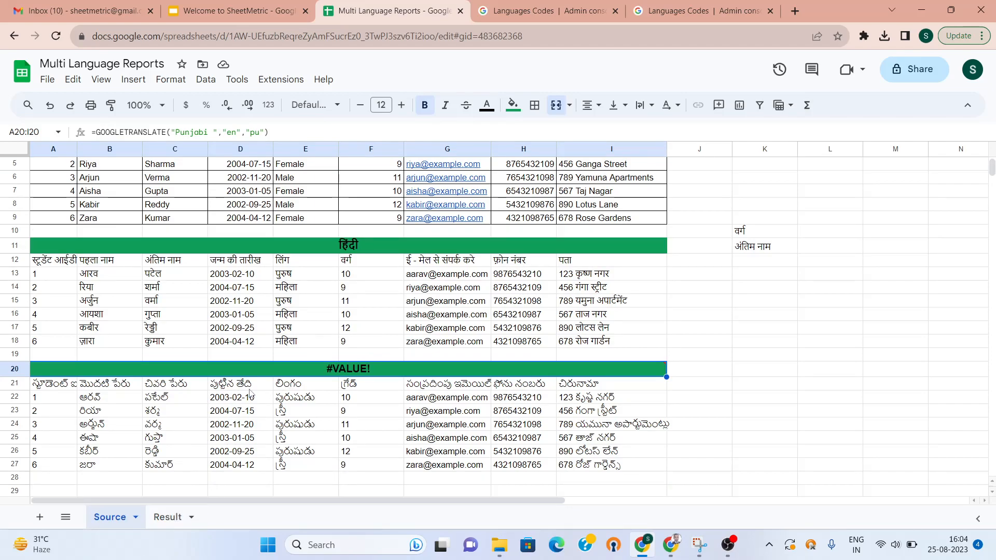
Change A20's title formula to =GOOGLETRANSLATE("Gujrati","en","gu") so it shows ગુજરાતી
mouse_move(257, 375)
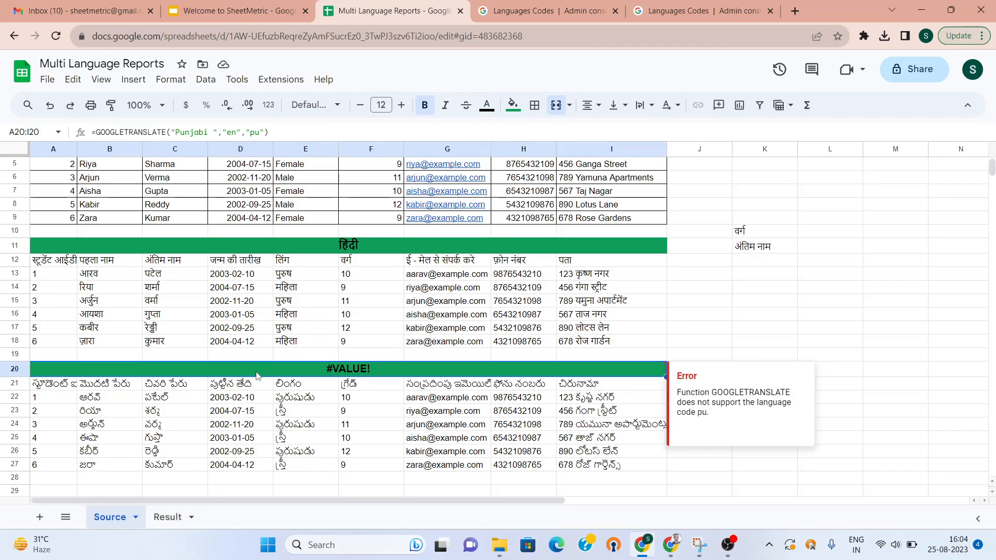
click(260, 133)
key(BackSpace)
key(BackSpace)
text(gu)
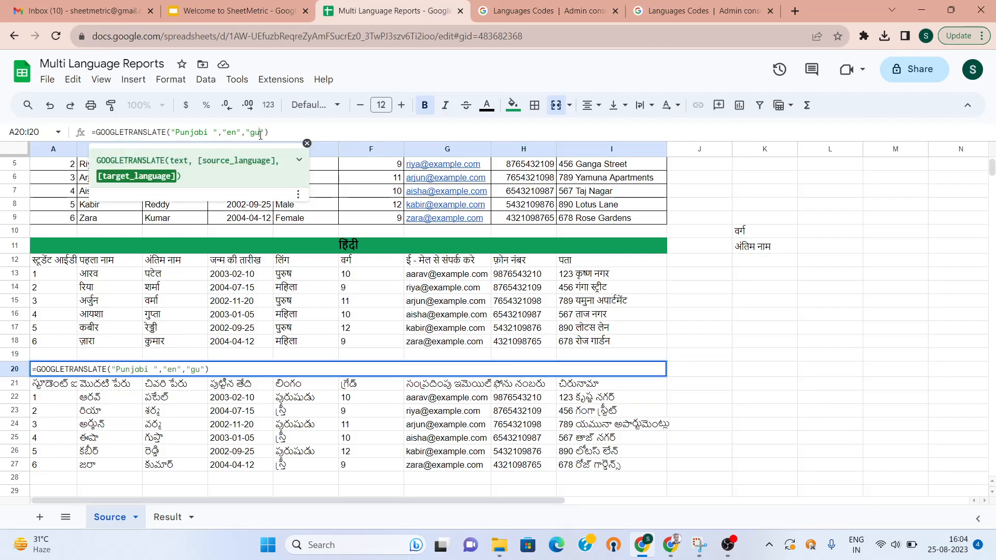
key(Left)
key(Left)
key(Left)
key(Left)
key(Left)
key(Left)
key(Left)
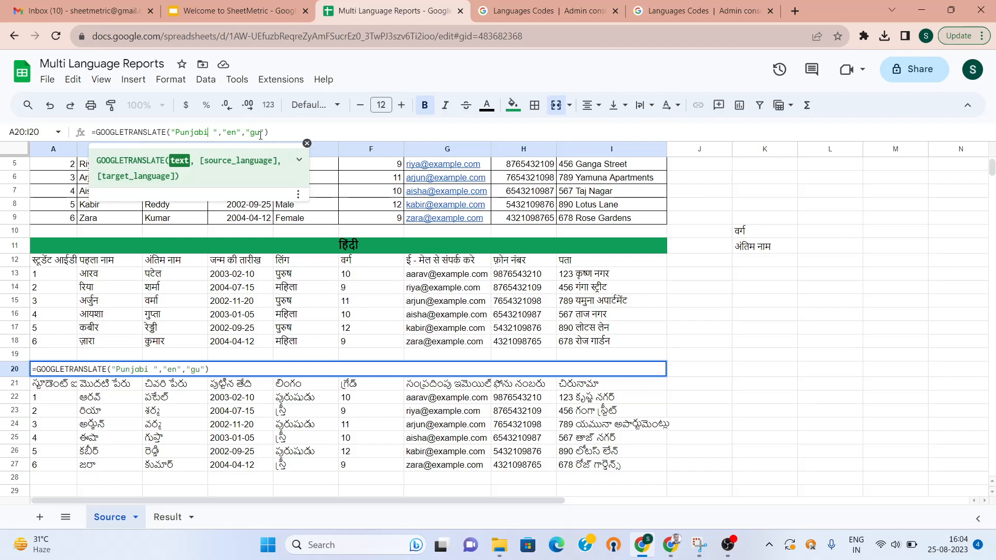
key(BackSpace)
key(BackSpace)
key(BackSpace)
key(BackSpace)
key(BackSpace)
key(BackSpace)
key(BackSpace)
key(BackSpace)
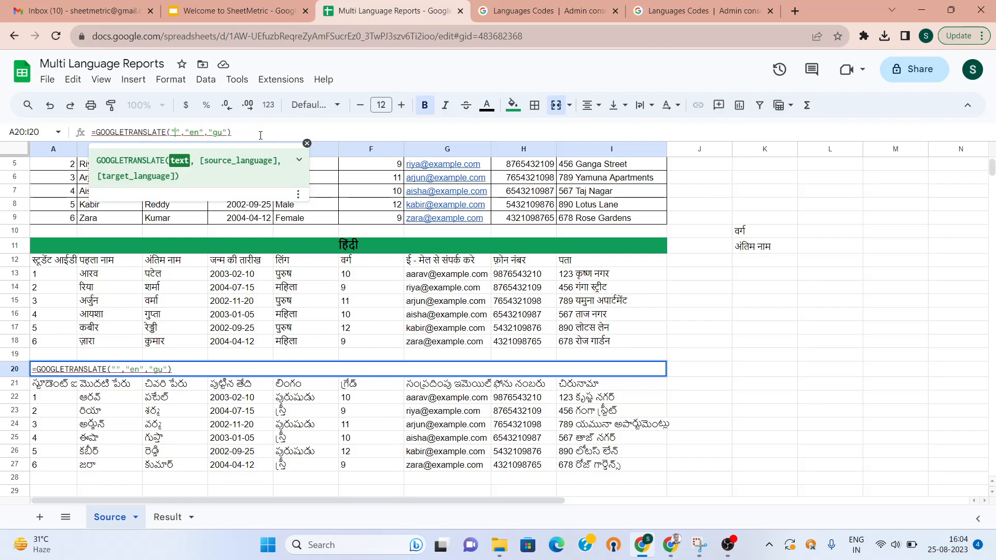
text(Gujrati)
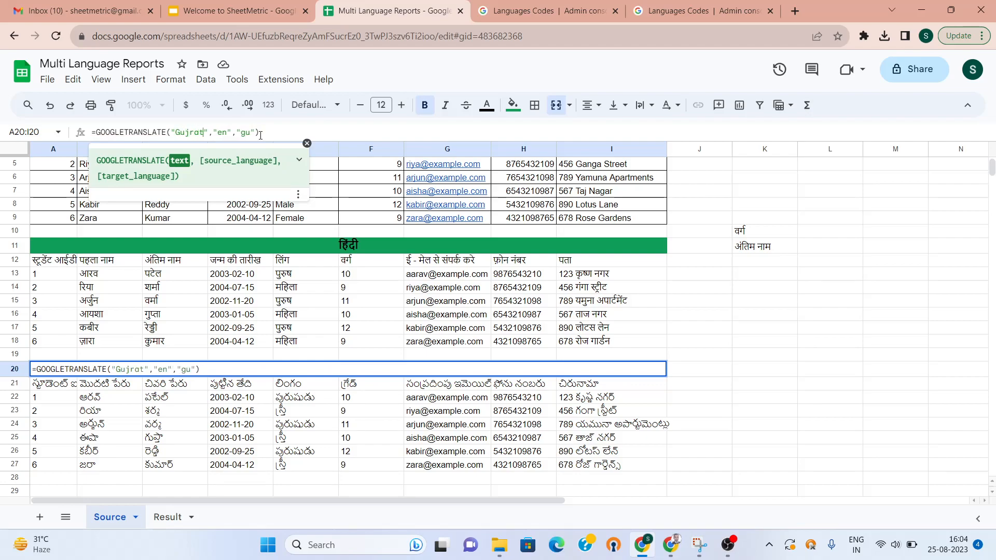
key(Return)
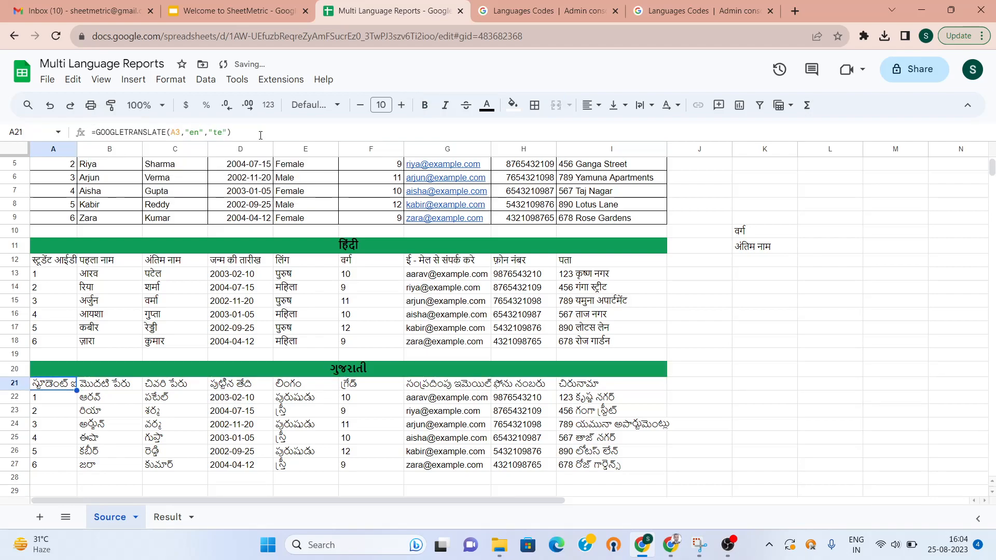
Set A21's target language to "gu" and fill it right across A21:I27
click(223, 132)
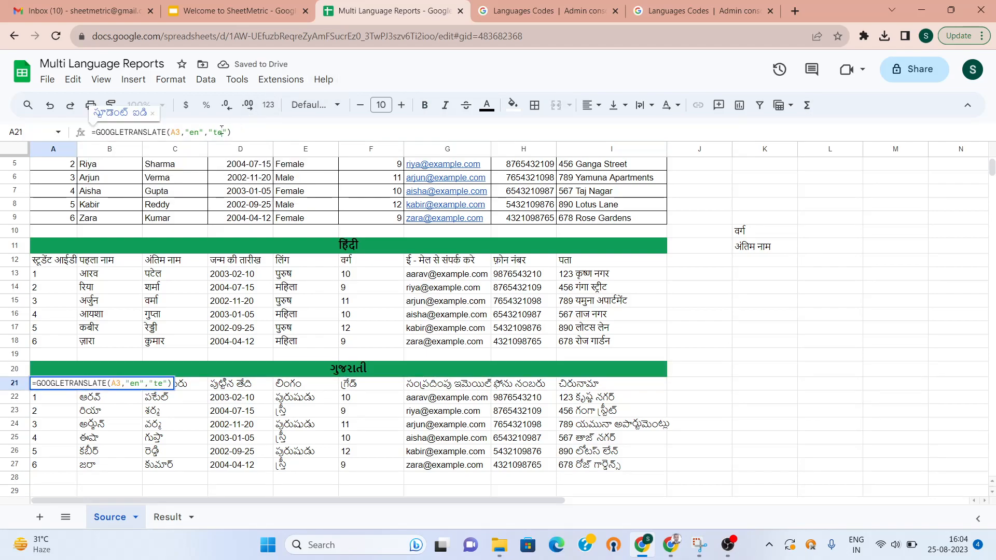
key(BackSpace)
key(BackSpace)
text(gu)
key(Return)
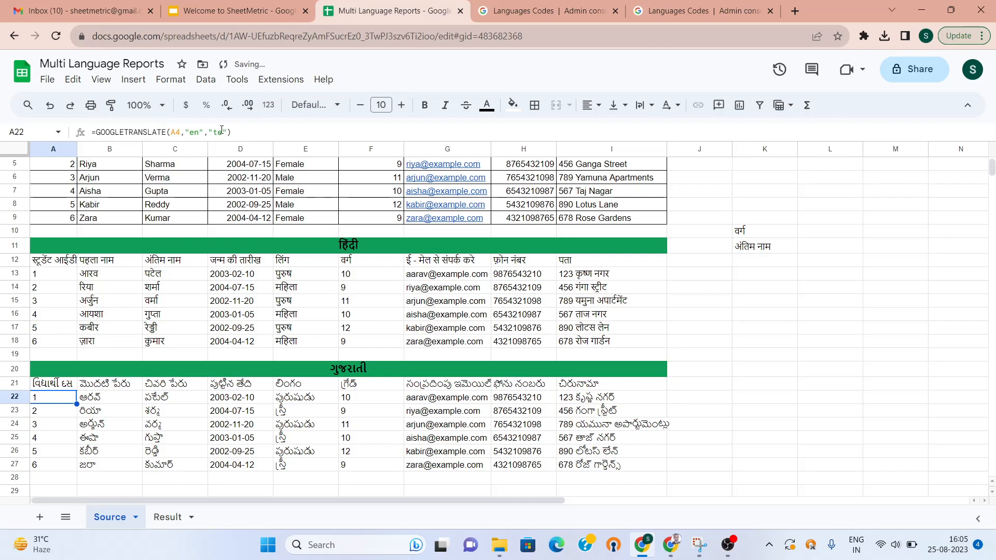
key(shift+Right)
key(shift+Right)
key(shift+Right)
key(shift+Right)
key(shift+Right)
key(shift+Right)
key(shift+Right)
key(shift+Right)
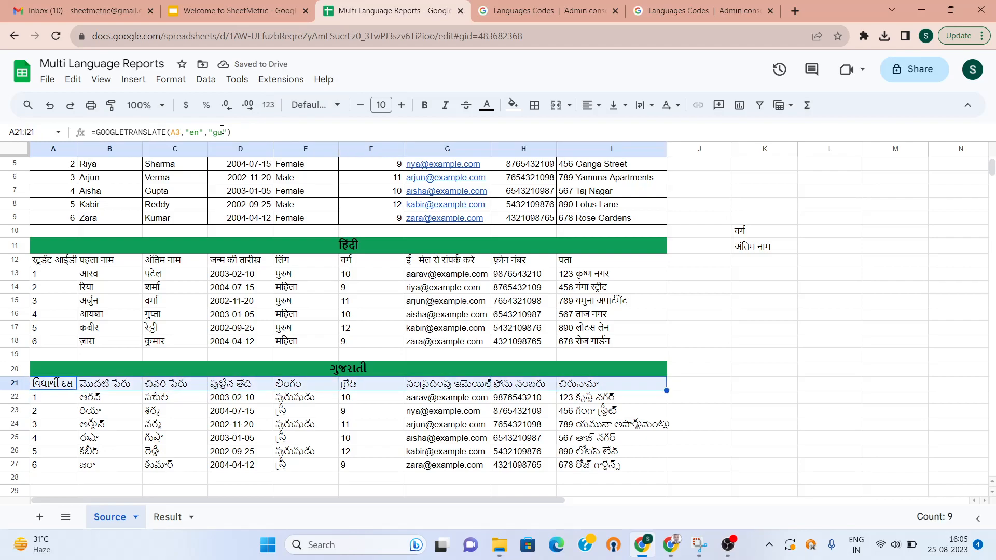
key(shift+Down)
key(shift+Down)
key(shift+Down)
key(shift+Down)
key(shift+Down)
key(shift+Down)
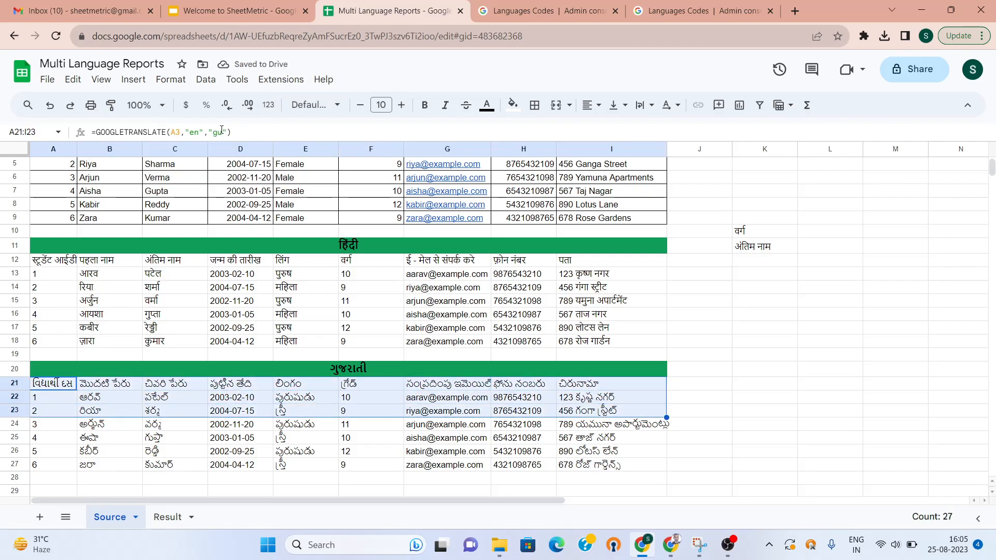
key(ctrl+r)
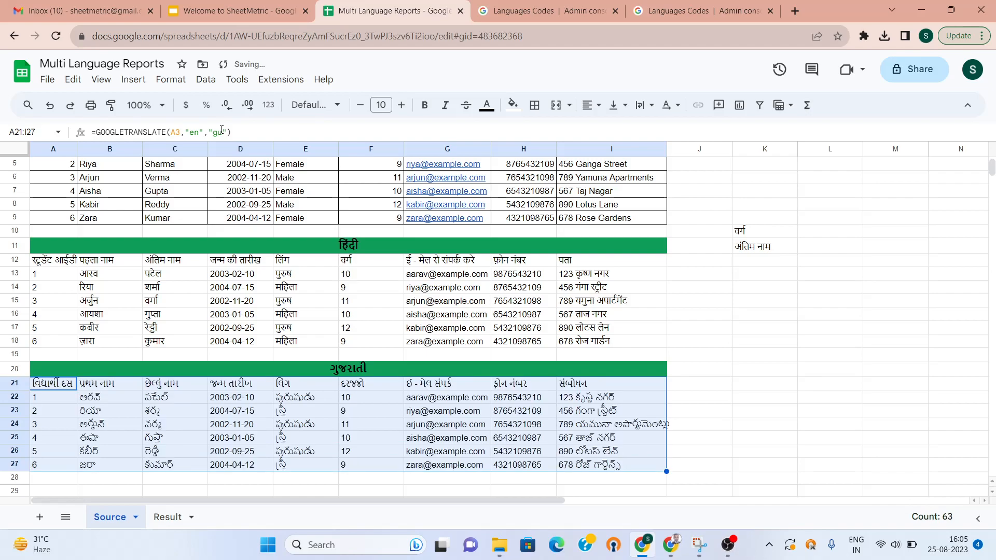
key(Right)
key(Right)
key(Right)
key(Right)
key(Right)
key(Right)
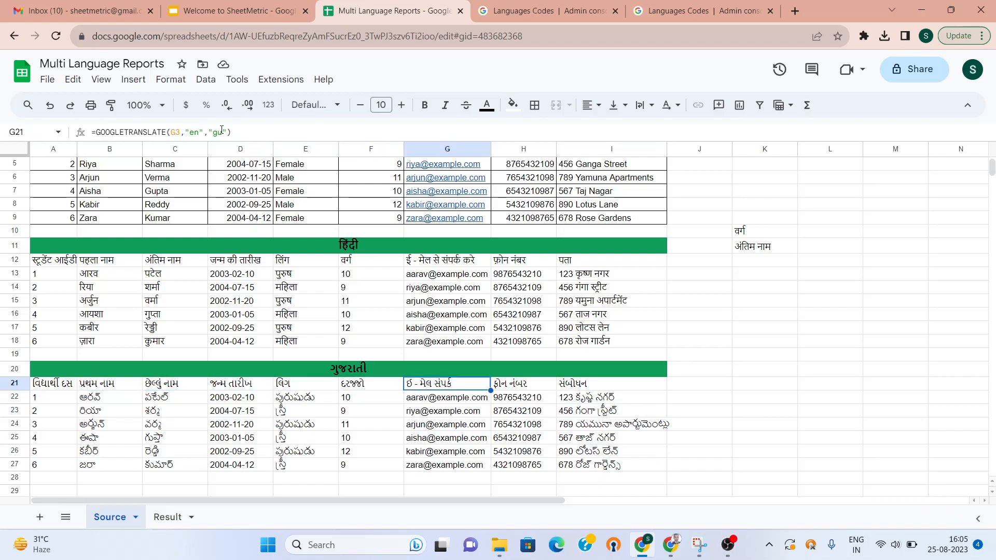
key(Up)
key(Up)
key(Up)
key(Up)
key(Up)
key(Up)
key(Up)
key(Up)
key(Up)
key(Up)
key(Up)
key(Up)
key(Up)
key(Up)
key(Up)
key(Up)
key(Up)
key(Up)
key(Up)
key(Up)
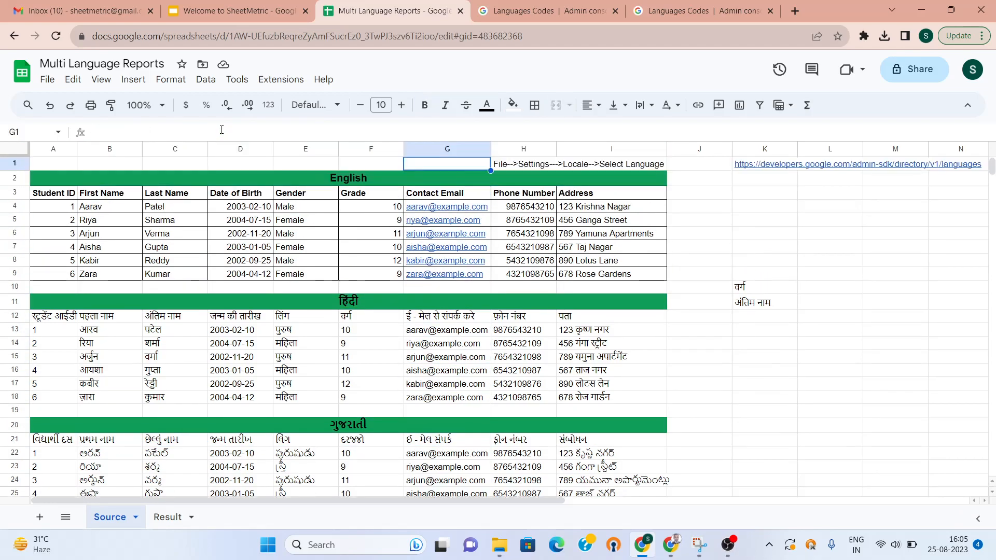
Select the heading text in K11, then go to the Result sheet with the Hindi and Gujarati tables
key(Down)
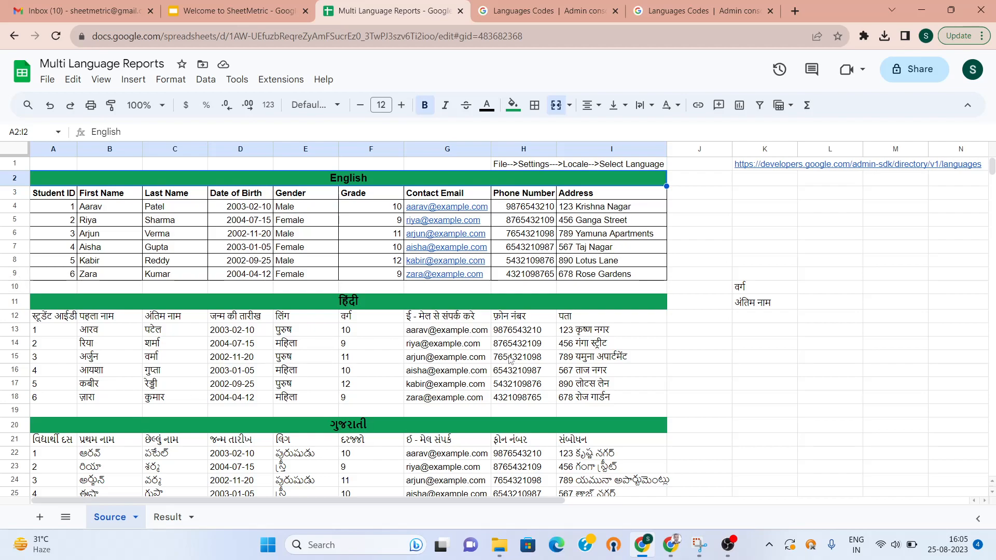
click(758, 307)
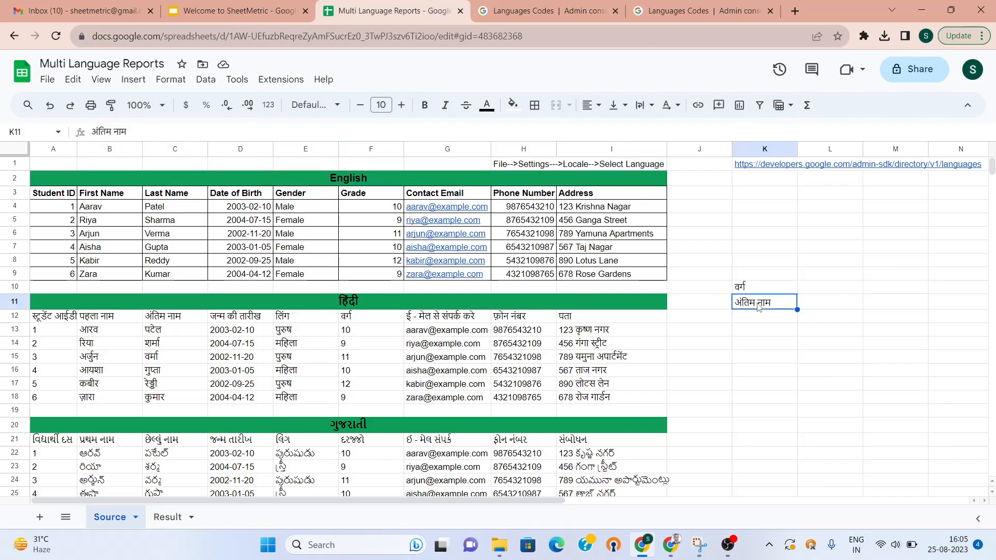
click(175, 517)
click(387, 263)
key(Down)
key(Down)
key(Down)
key(Down)
key(Down)
key(Down)
key(Down)
key(Down)
key(Down)
key(Down)
key(Down)
key(Down)
key(Down)
key(Down)
key(Down)
key(Down)
key(Down)
key(Down)
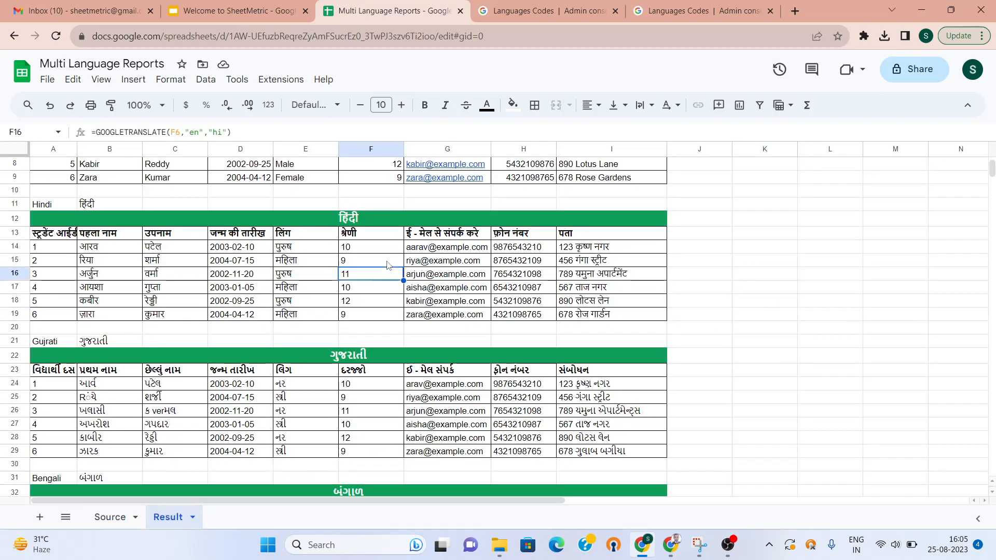
key(Down)
key(Down)
key(Down)
key(Down)
key(Down)
key(Down)
key(Down)
key(Down)
key(Down)
key(Down)
key(Down)
key(Down)
key(Down)
key(Down)
key(Down)
key(Down)
key(Down)
key(Down)
key(Down)
key(Down)
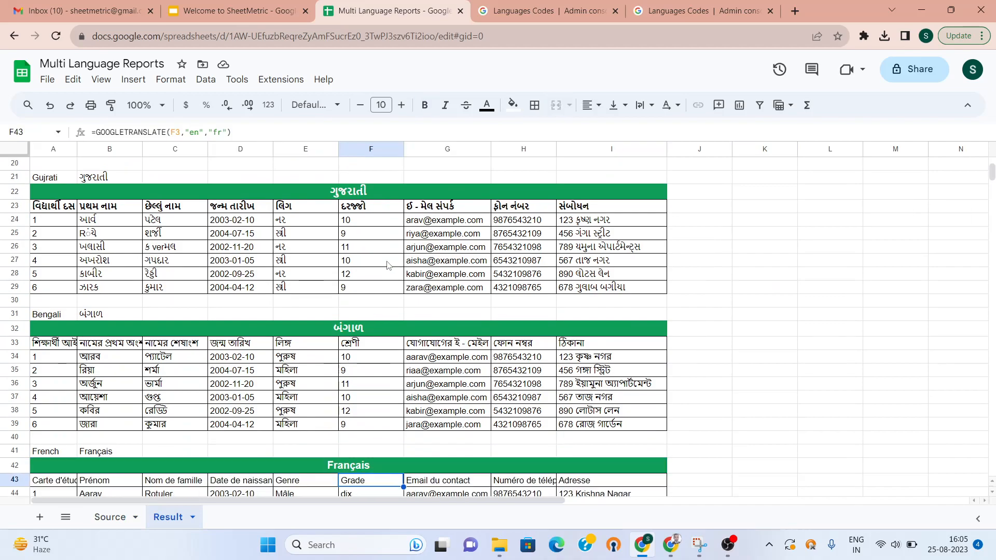